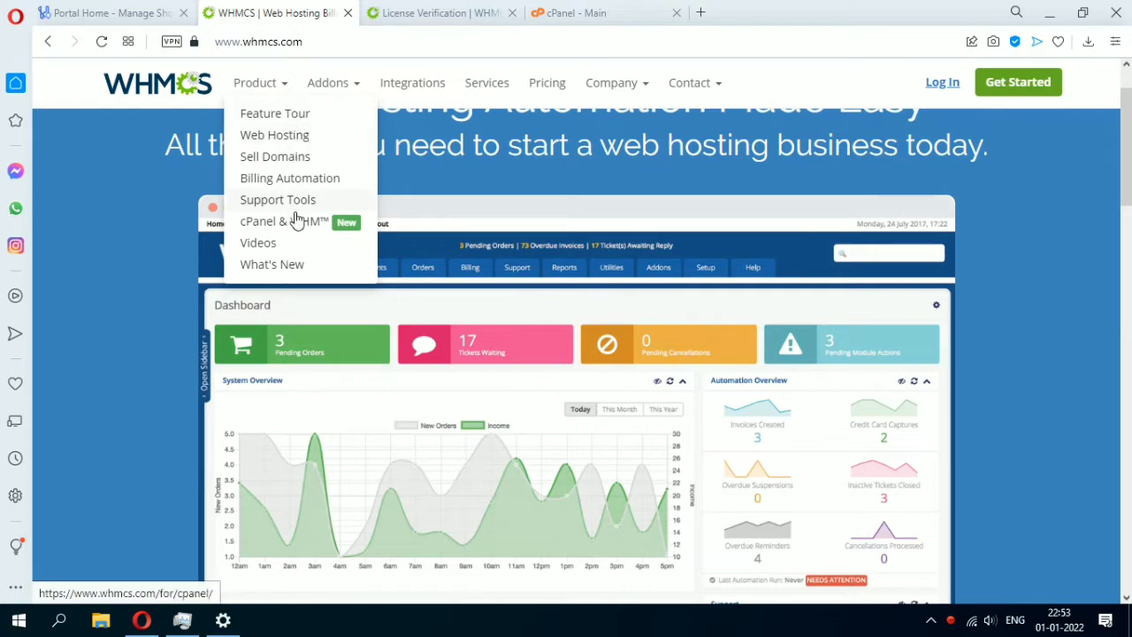
# Confirm on License Verification that shohost.com is authorized, then return to Portal Home.
pyautogui.click(374, 16)
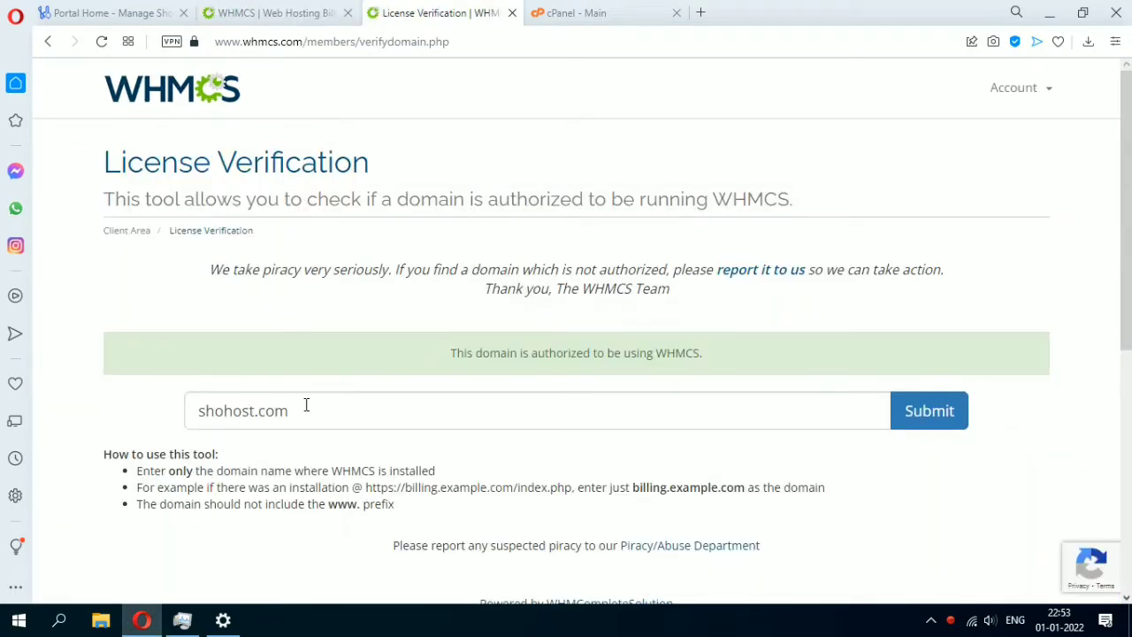
pyautogui.moveTo(451, 353); pyautogui.dragTo(703, 373)
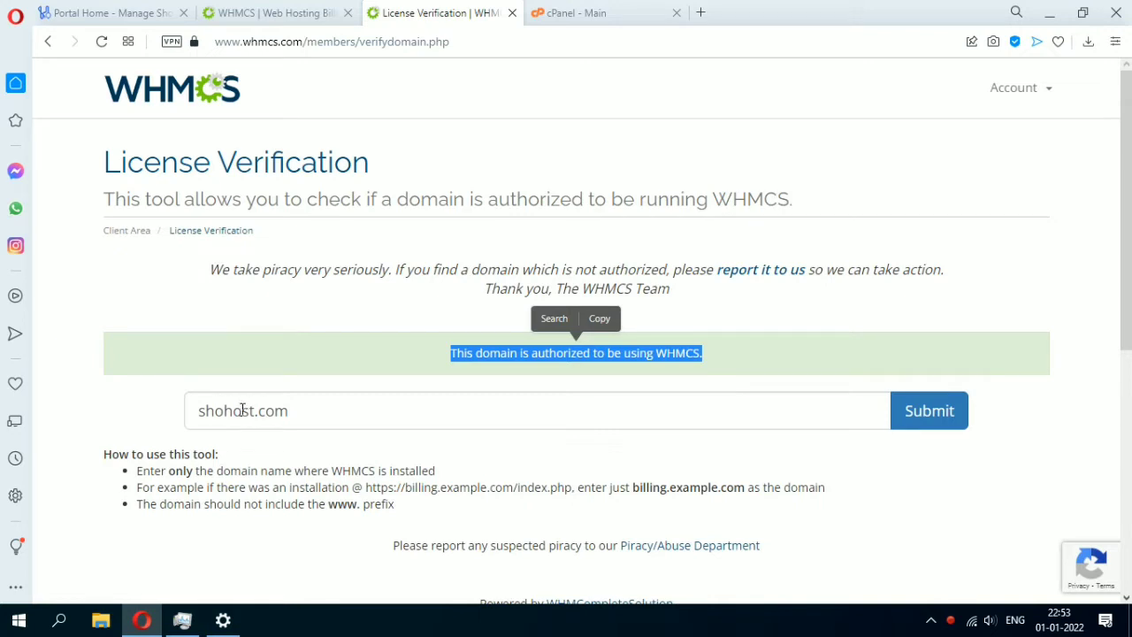
pyautogui.click(89, 11)
pyautogui.click(438, 12)
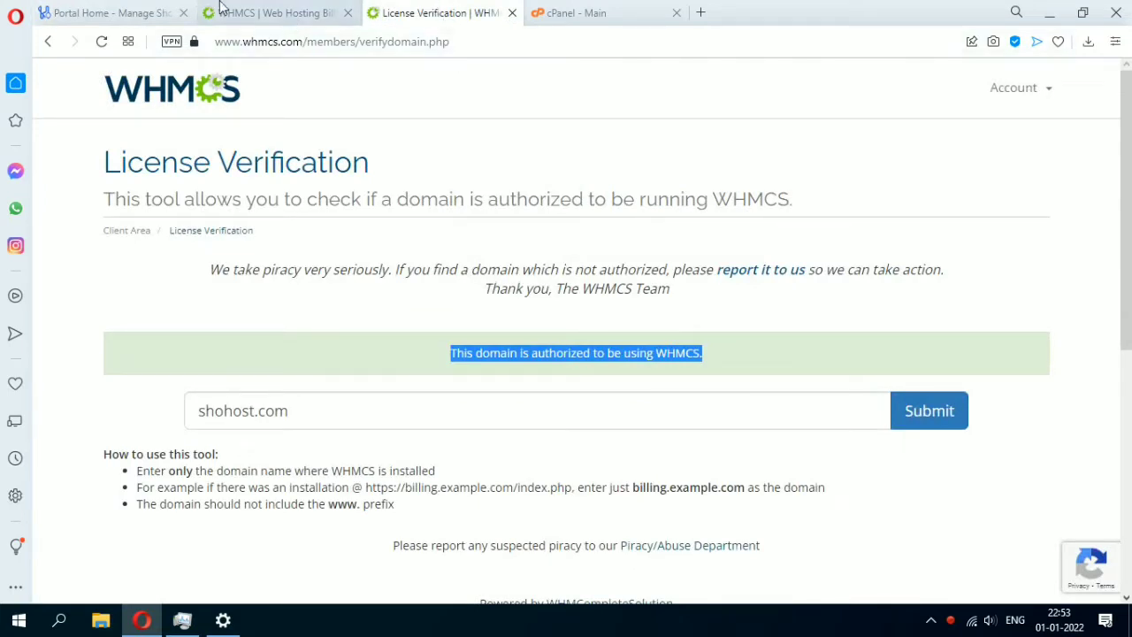
pyautogui.click(134, 11)
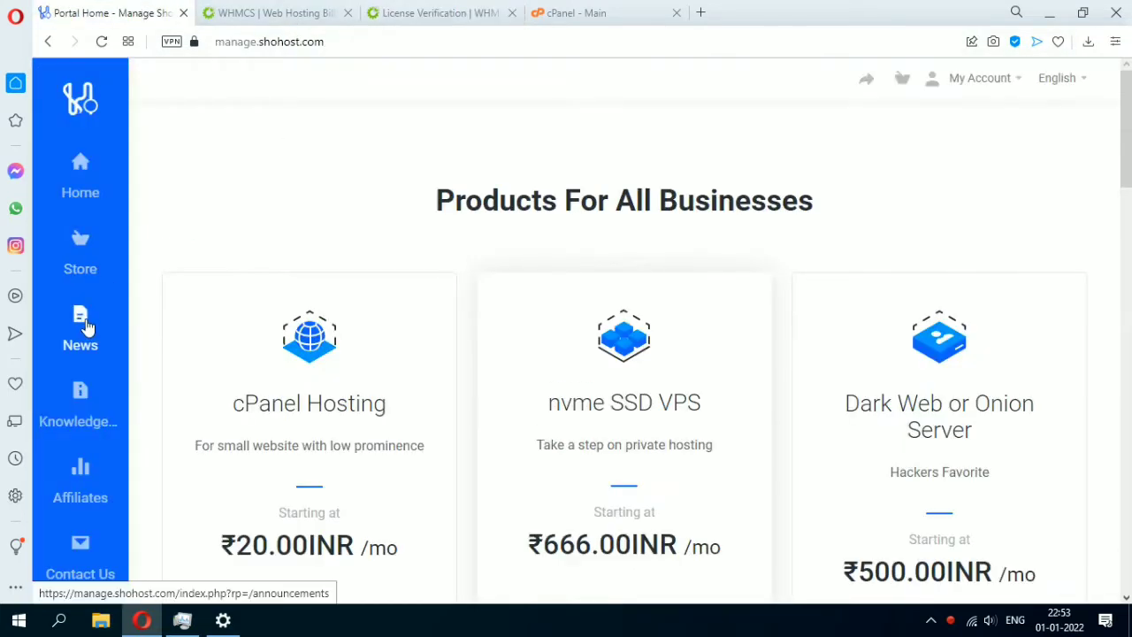
# Go to Store > Licence and order the Whmcs License at ₹145.18 monthly.
pyautogui.click(81, 250)
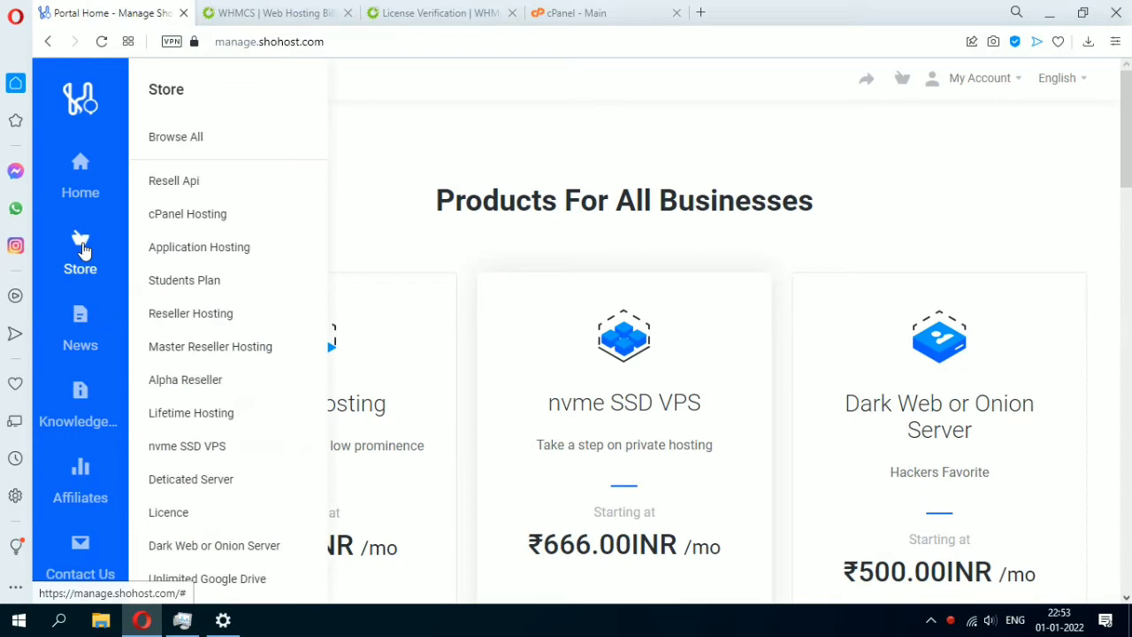
pyautogui.click(210, 518)
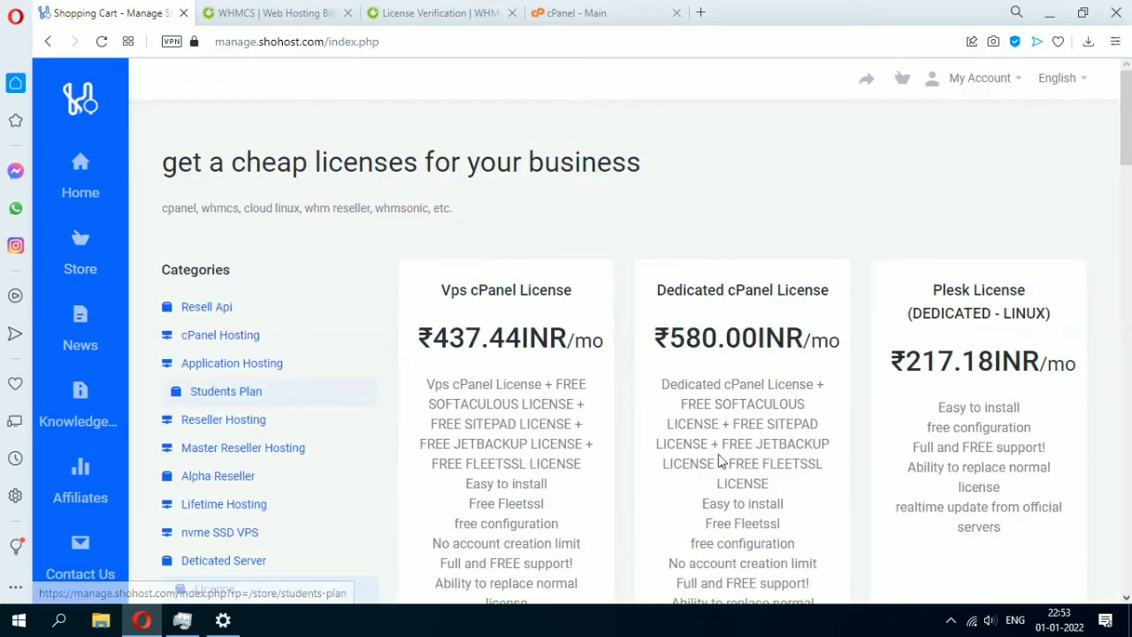
pyautogui.scroll(-4, 720, 458)
pyautogui.scroll(-6, 721, 455)
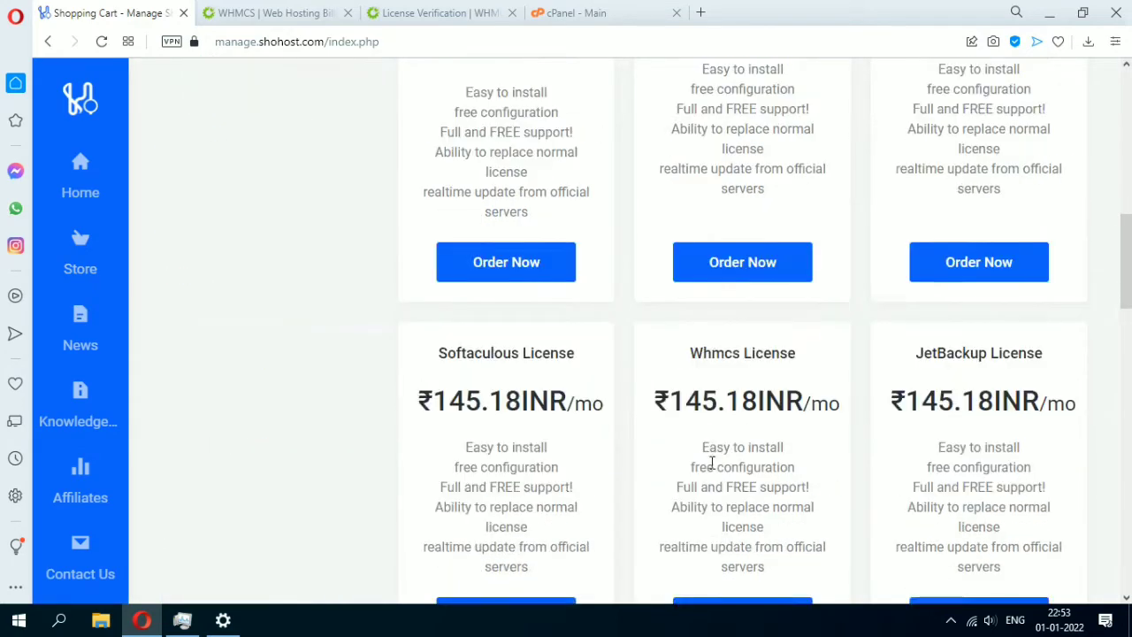
pyautogui.moveTo(690, 270); pyautogui.dragTo(801, 270)
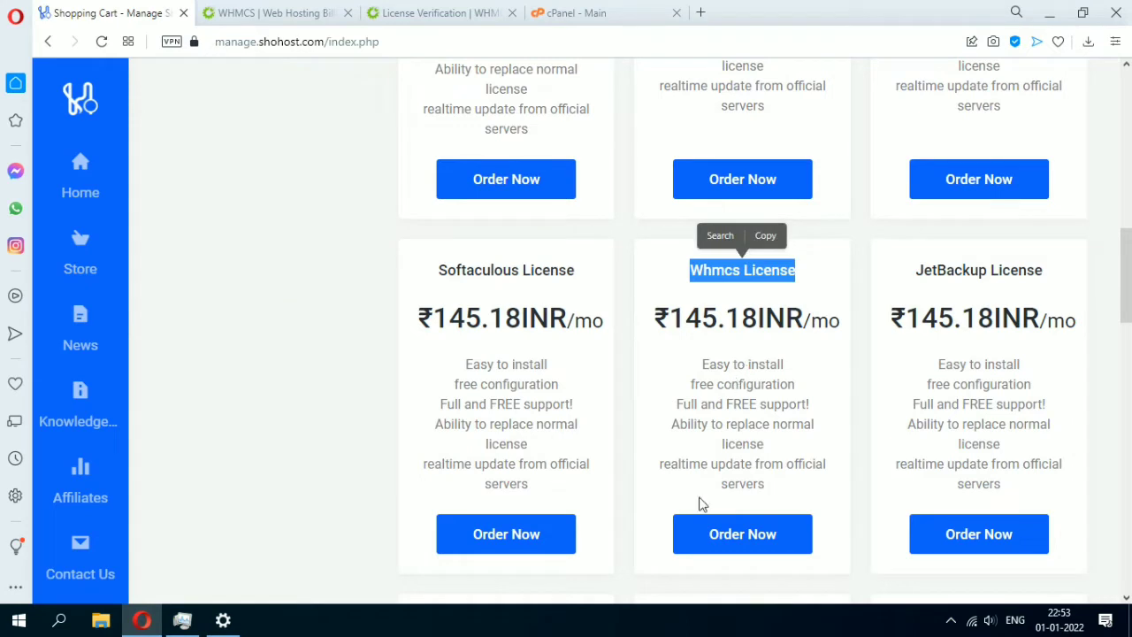
pyautogui.click(713, 538)
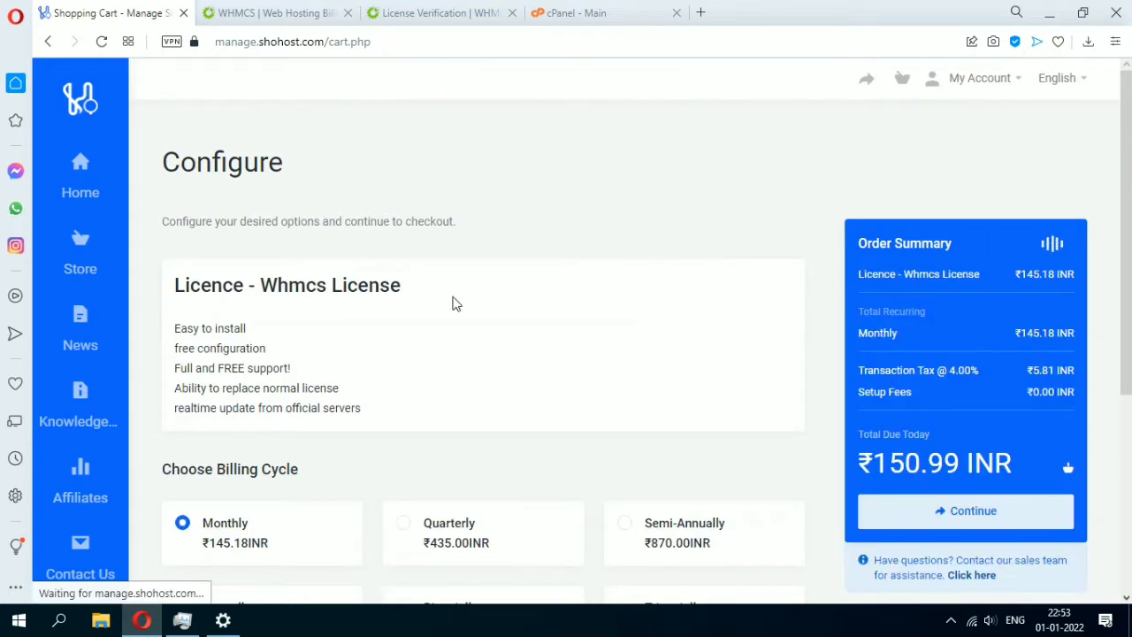
# Scroll the Configure page down to the Additional Information IP and Domain fields.
pyautogui.scroll(-1, 371, 293)
pyautogui.scroll(-1, 304, 298)
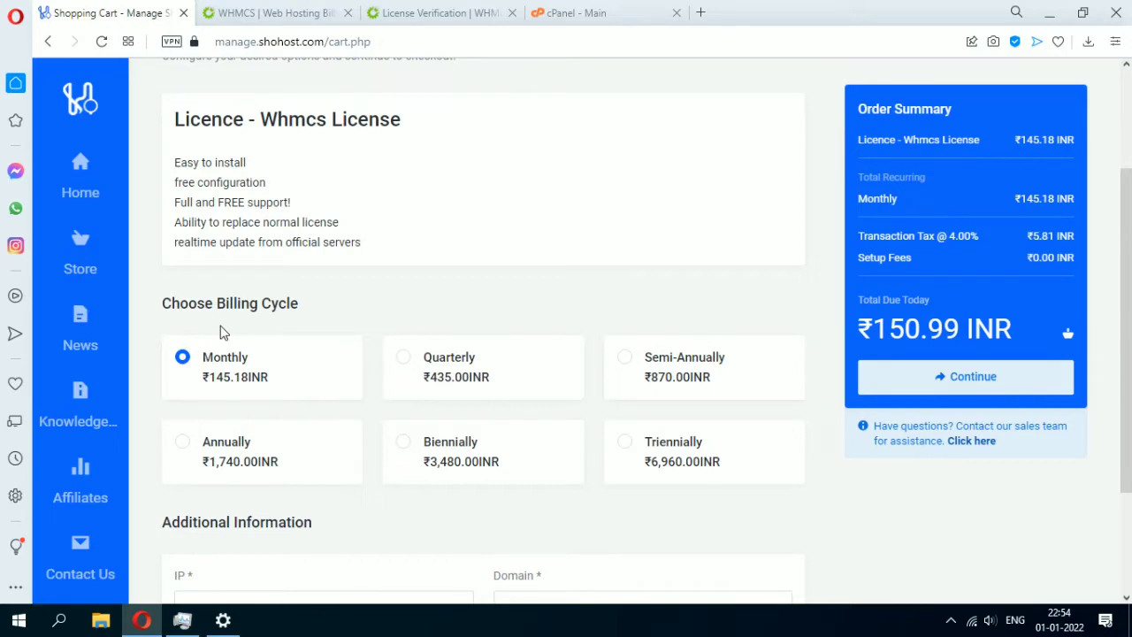
pyautogui.scroll(-2, 227, 331)
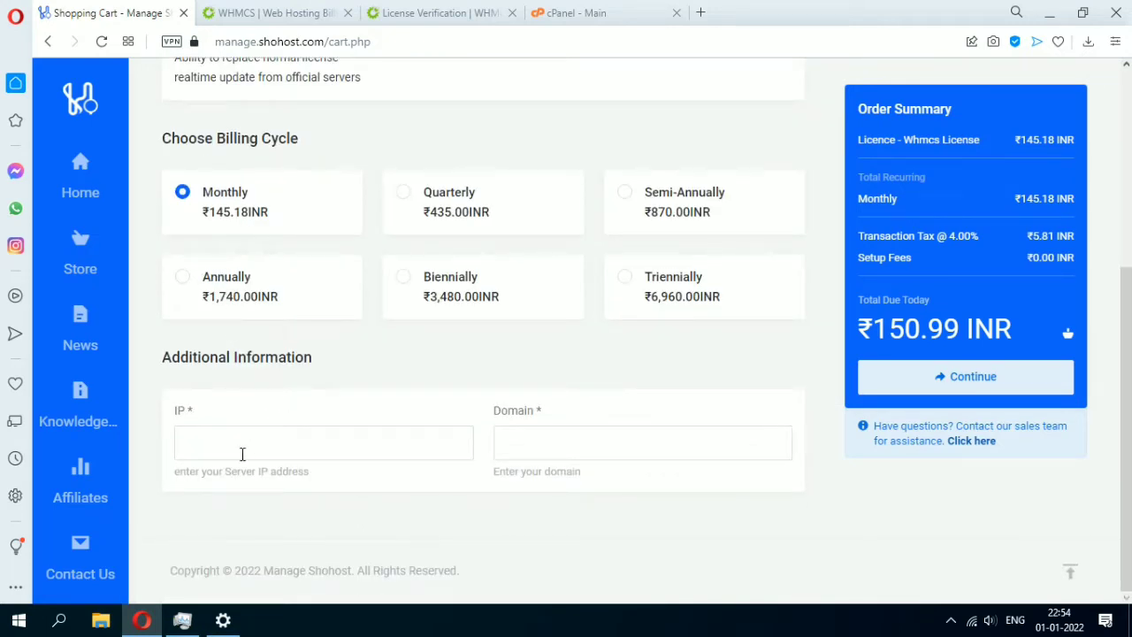
pyautogui.moveTo(171, 406); pyautogui.dragTo(204, 415)
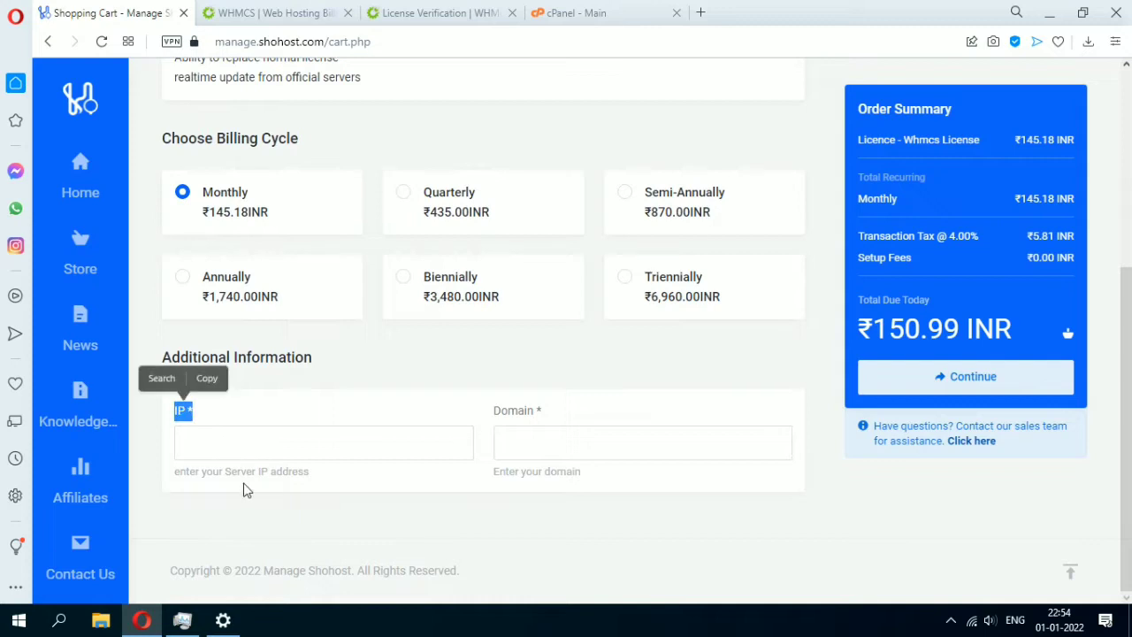
pyautogui.click(226, 442)
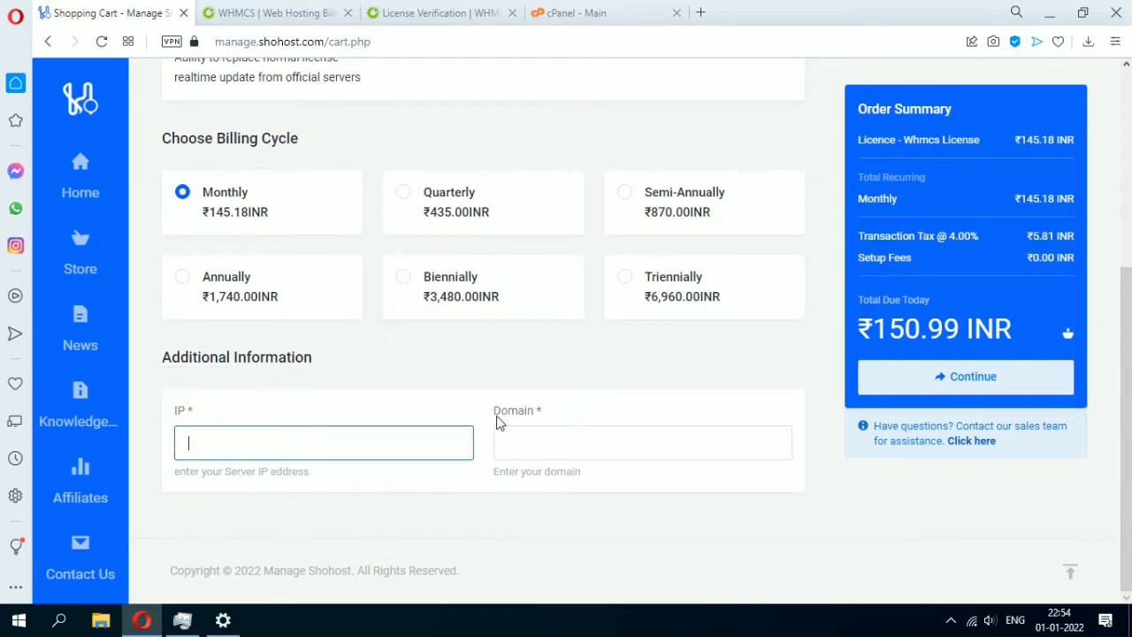
pyautogui.moveTo(494, 411); pyautogui.dragTo(556, 416)
pyautogui.moveTo(175, 410); pyautogui.dragTo(188, 423)
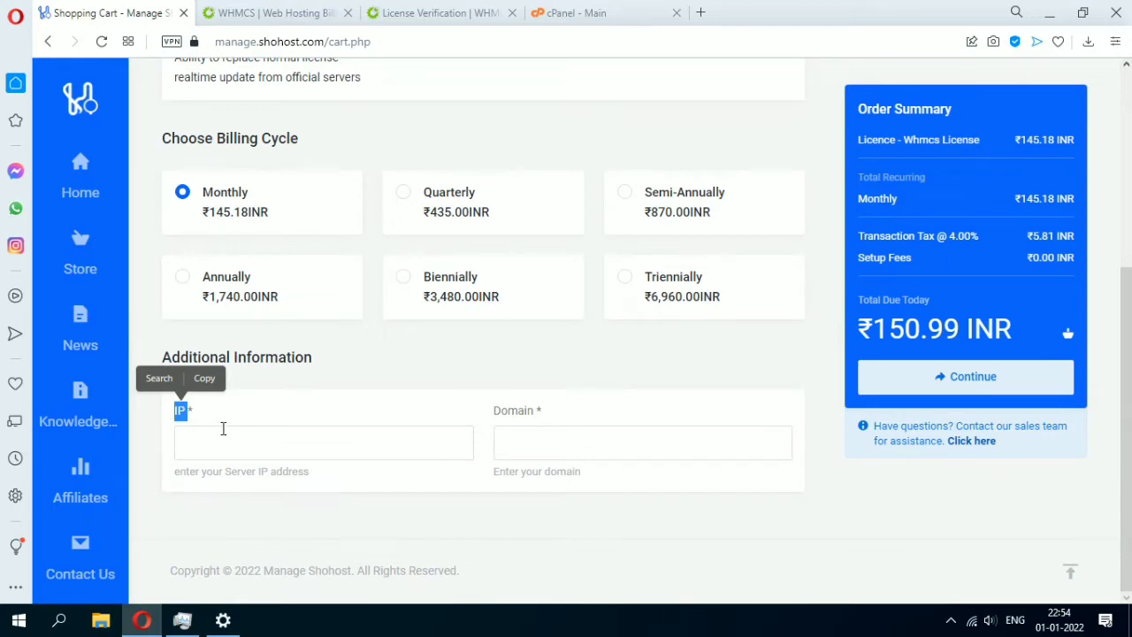
pyautogui.click(200, 443)
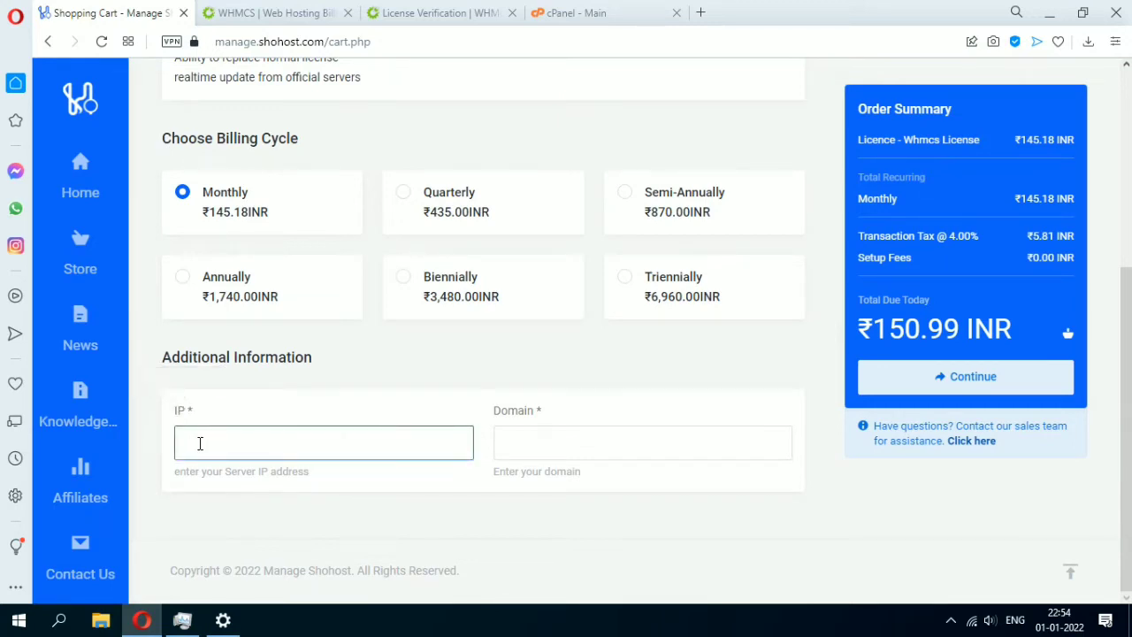
pyautogui.moveTo(495, 412); pyautogui.dragTo(525, 425)
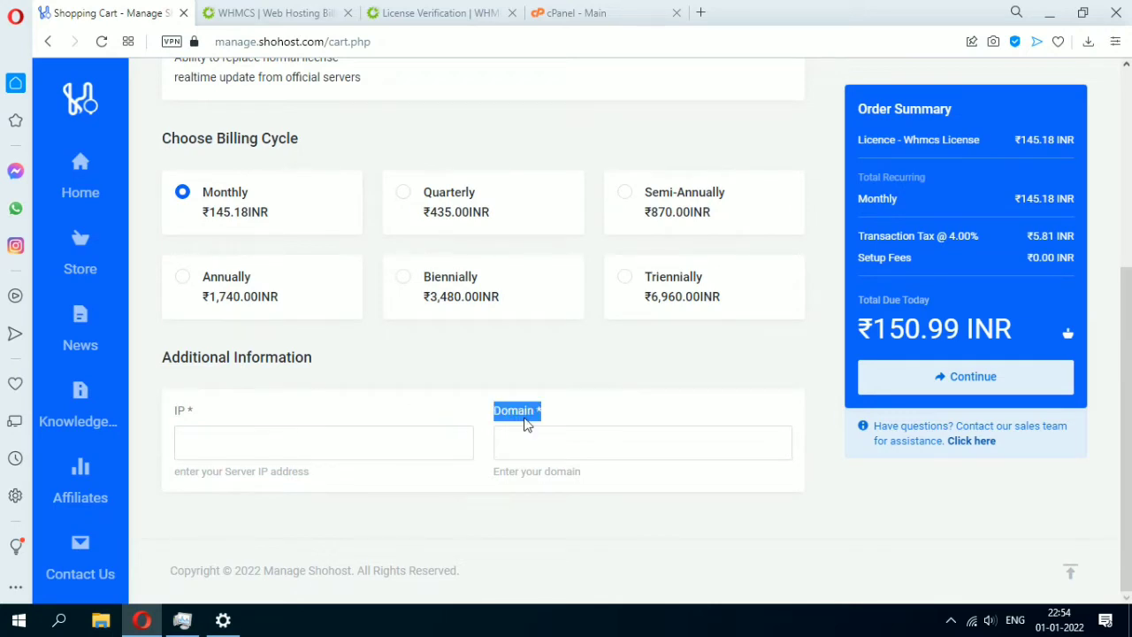
pyautogui.click(533, 445)
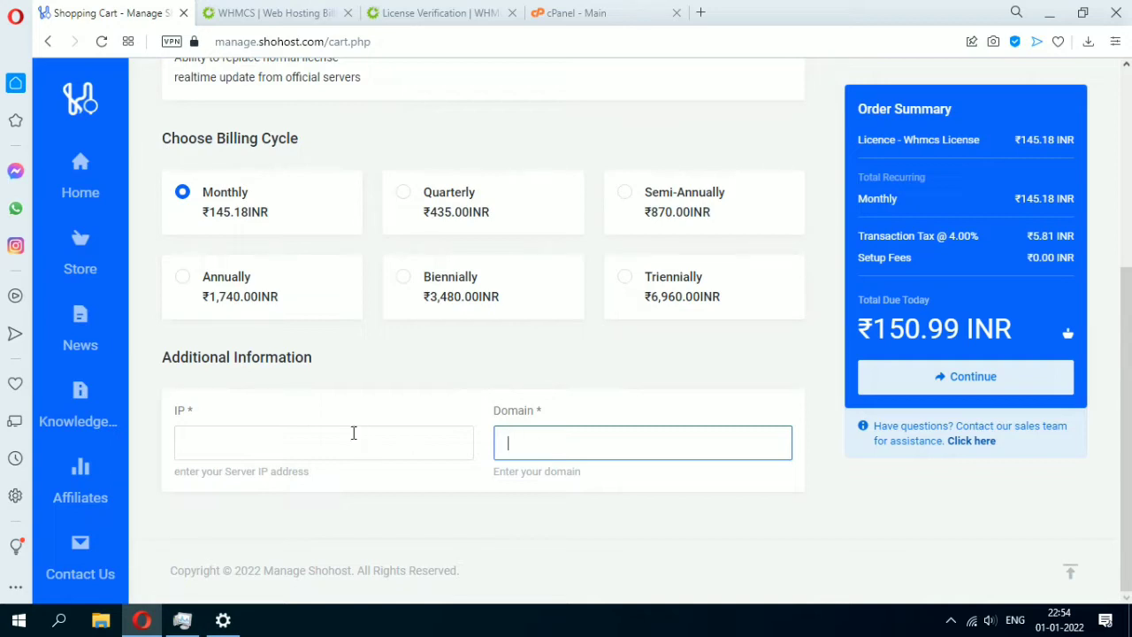
pyautogui.click(233, 446)
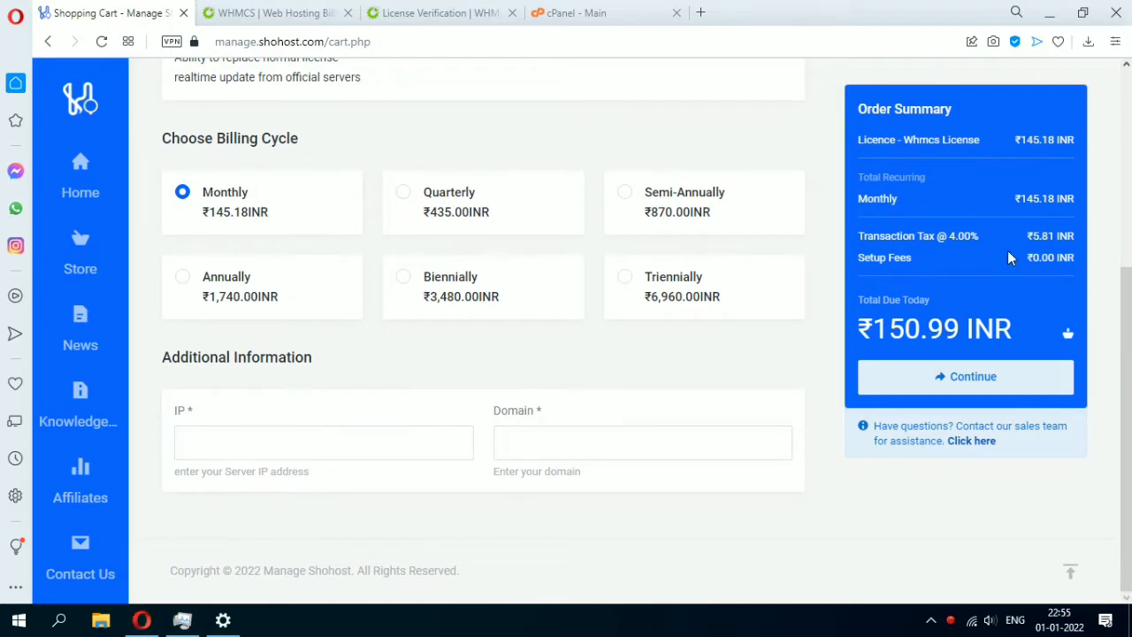
# Copy cPanel's shared IP 65.21.35.31 into the order's IP field.
pyautogui.click(616, 22)
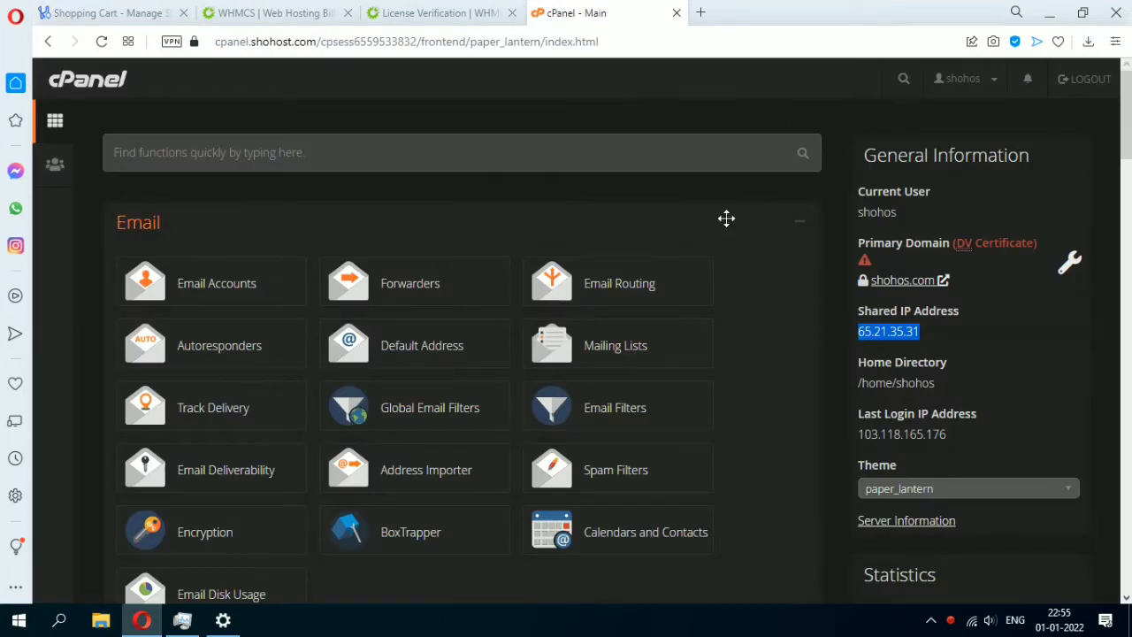
pyautogui.click(905, 318)
pyautogui.moveTo(859, 316)
pyautogui.mouseDown()
pyautogui.moveTo(942, 328)
pyautogui.moveTo(855, 325)
pyautogui.mouseUp()
pyautogui.hotkey('ctrl', 'c')
pyautogui.click(928, 333)
pyautogui.click(138, 7)
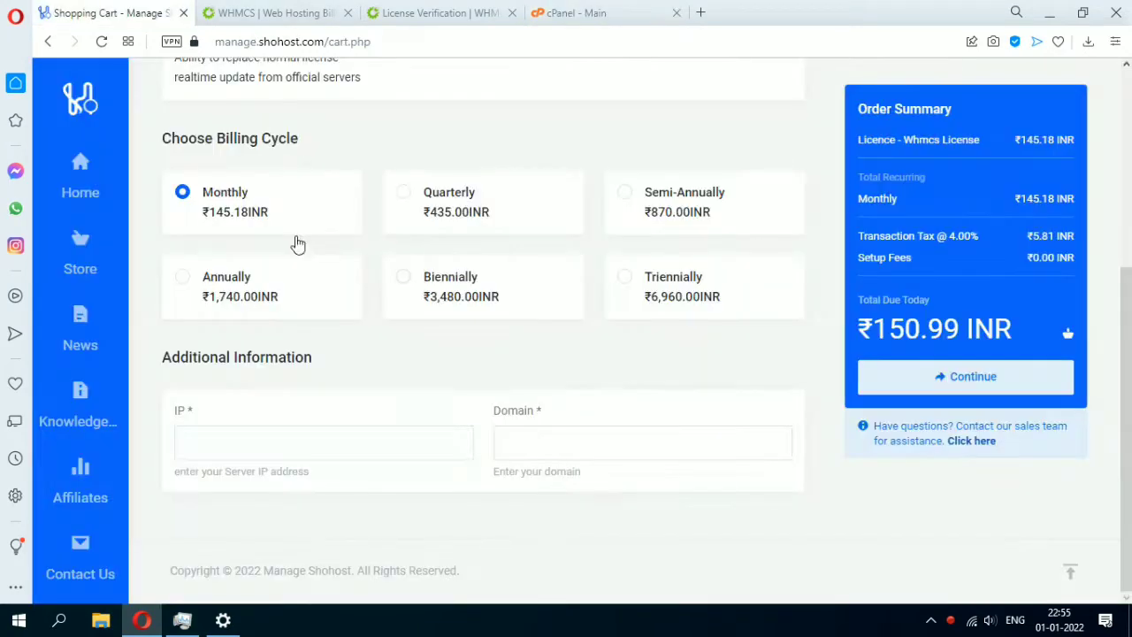
pyautogui.click(377, 436)
pyautogui.hotkey('ctrl', 'v')
# Copy cPanel's primary domain shohos.com into the order's Domain field.
pyautogui.click(579, 12)
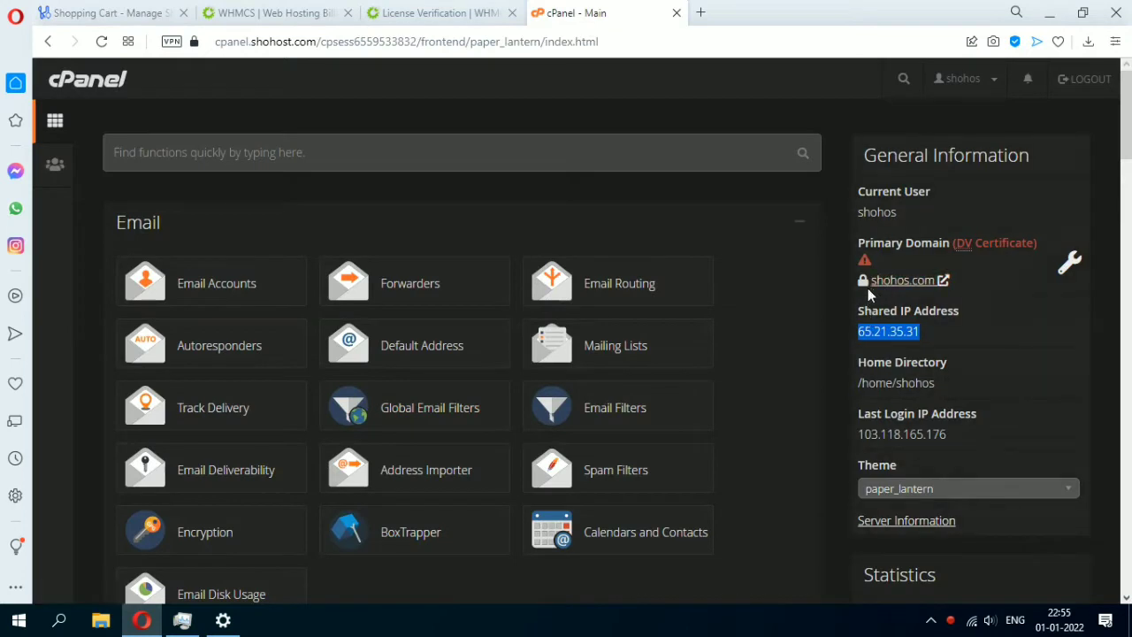
pyautogui.moveTo(868, 283); pyautogui.dragTo(934, 288)
pyautogui.hotkey('ctrl', 'c')
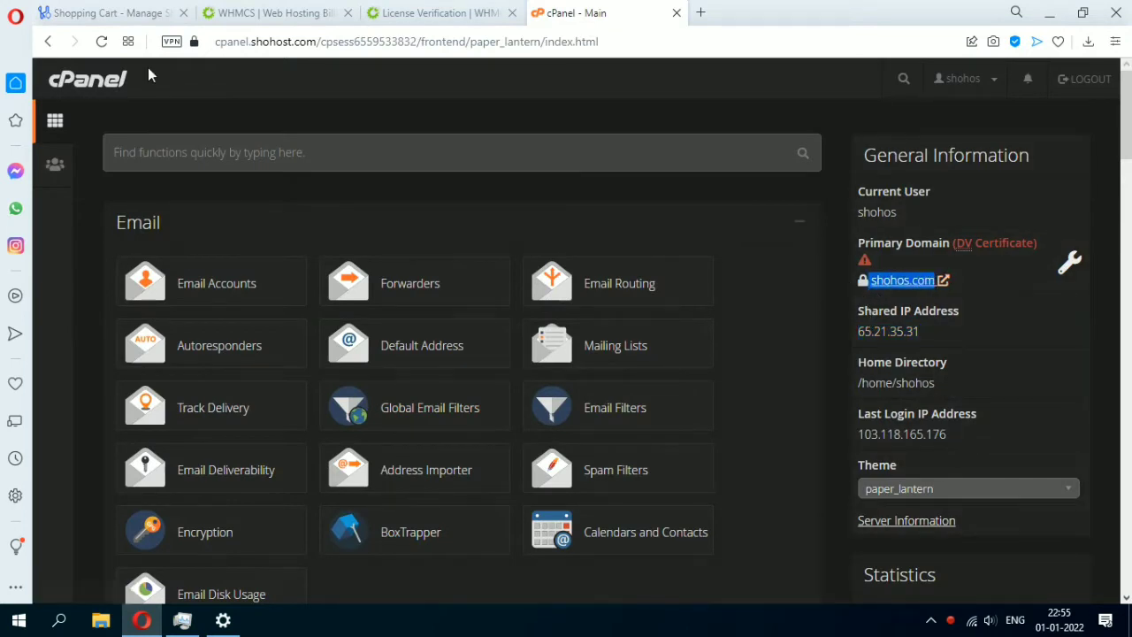
pyautogui.click(122, 16)
pyautogui.click(522, 431)
pyautogui.hotkey('ctrl', 'v')
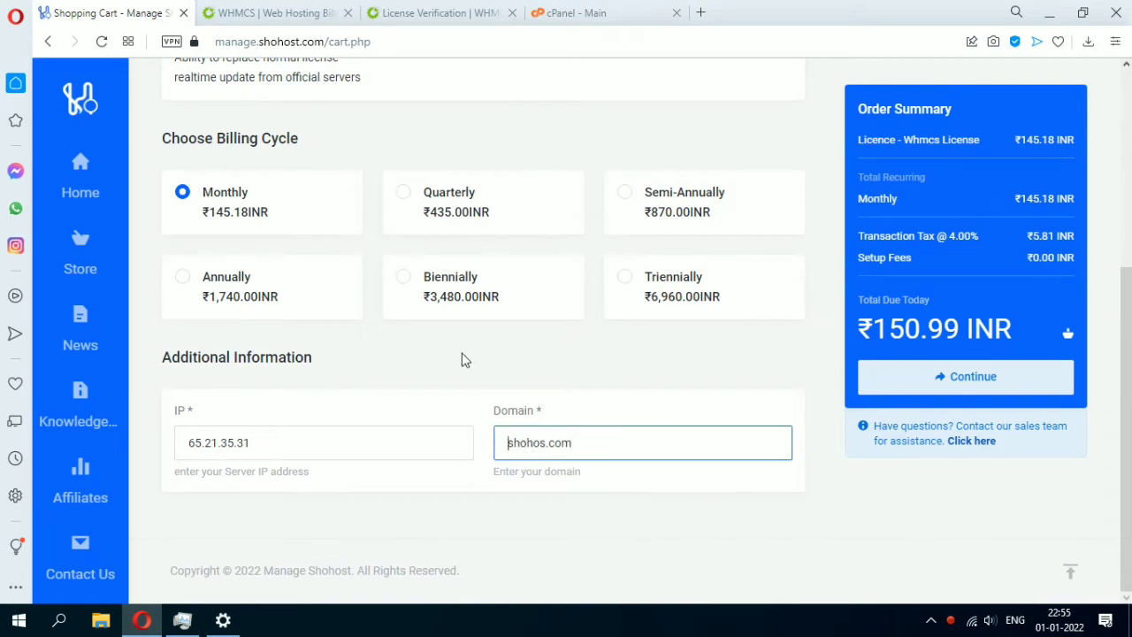
# Continue to Review & Checkout and scroll to Billing Details for the ₹150.99 INR order.
pyautogui.click(958, 379)
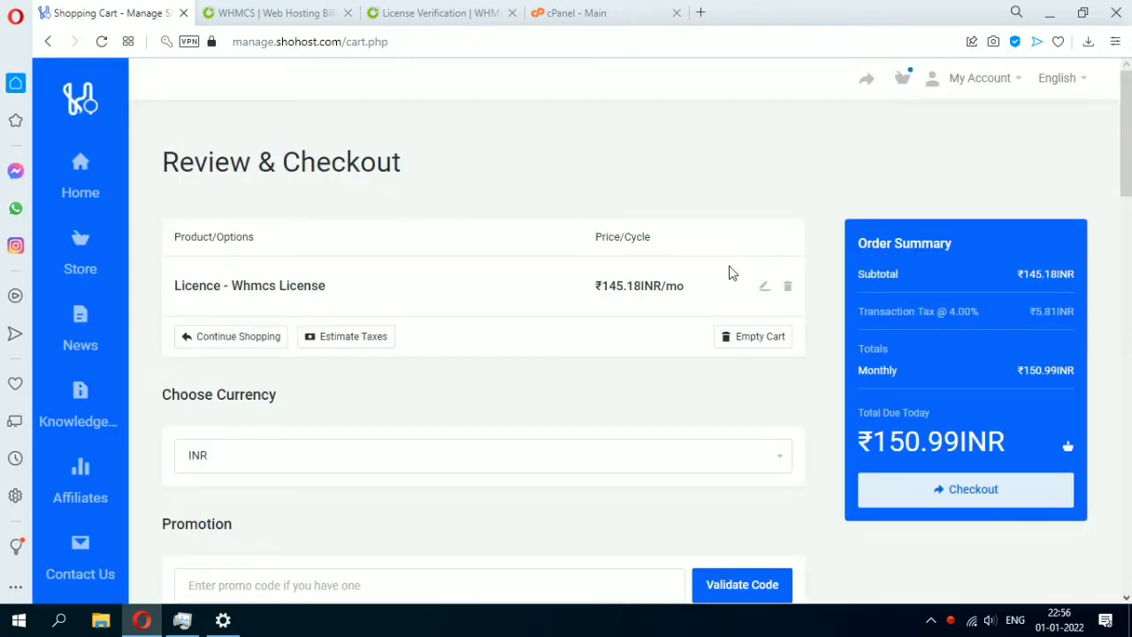
pyautogui.scroll(-4, 522, 385)
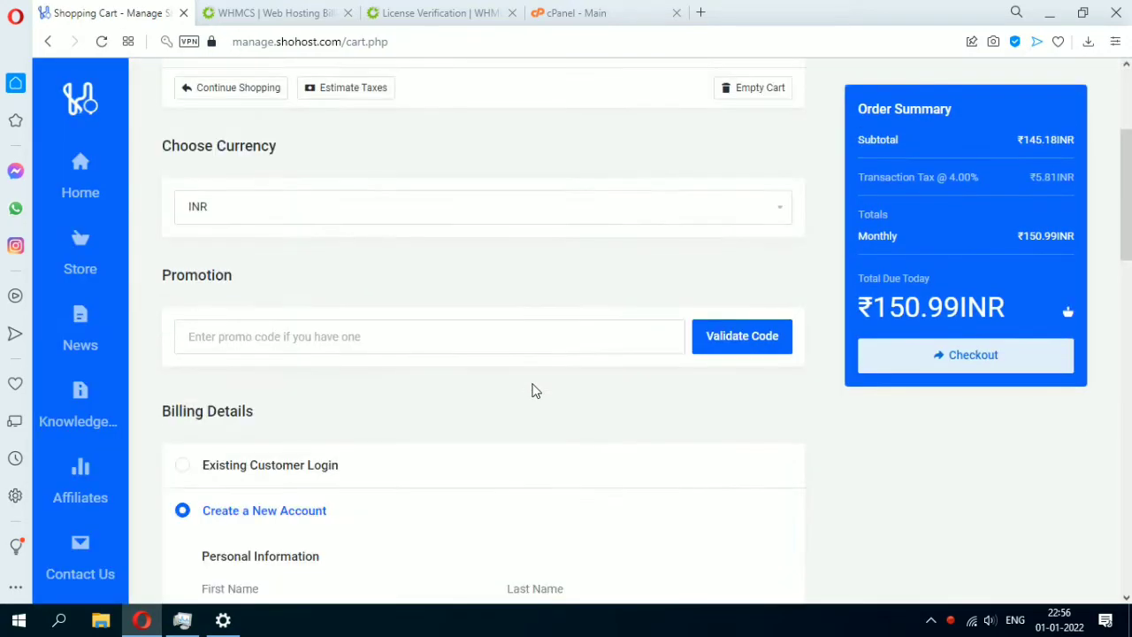
pyautogui.scroll(-5, 536, 393)
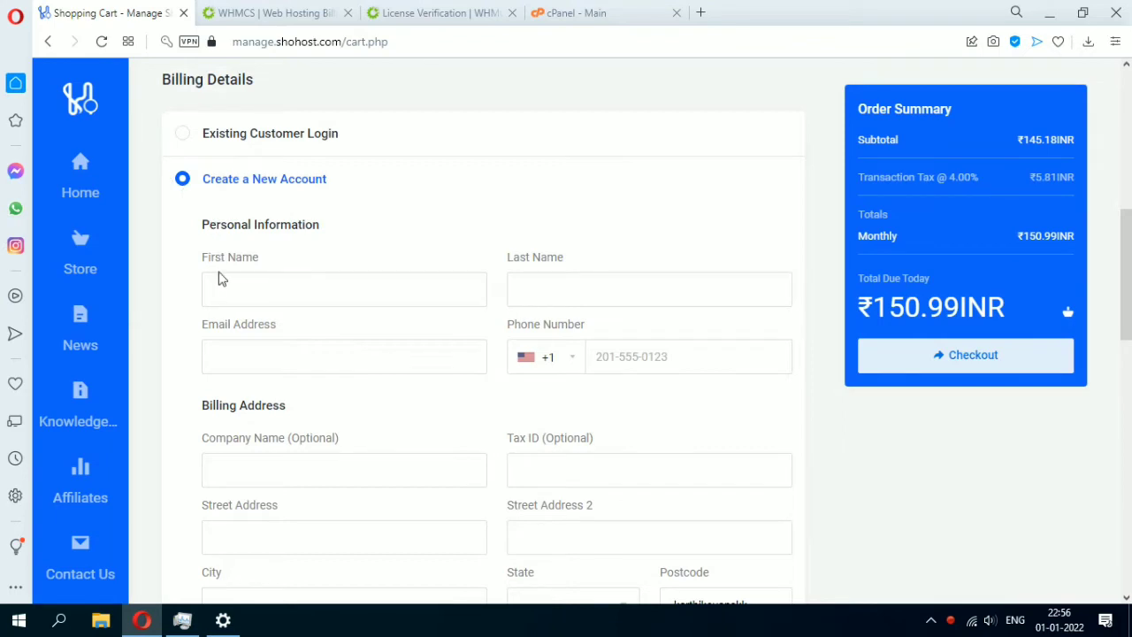
pyautogui.scroll(-2, 213, 321)
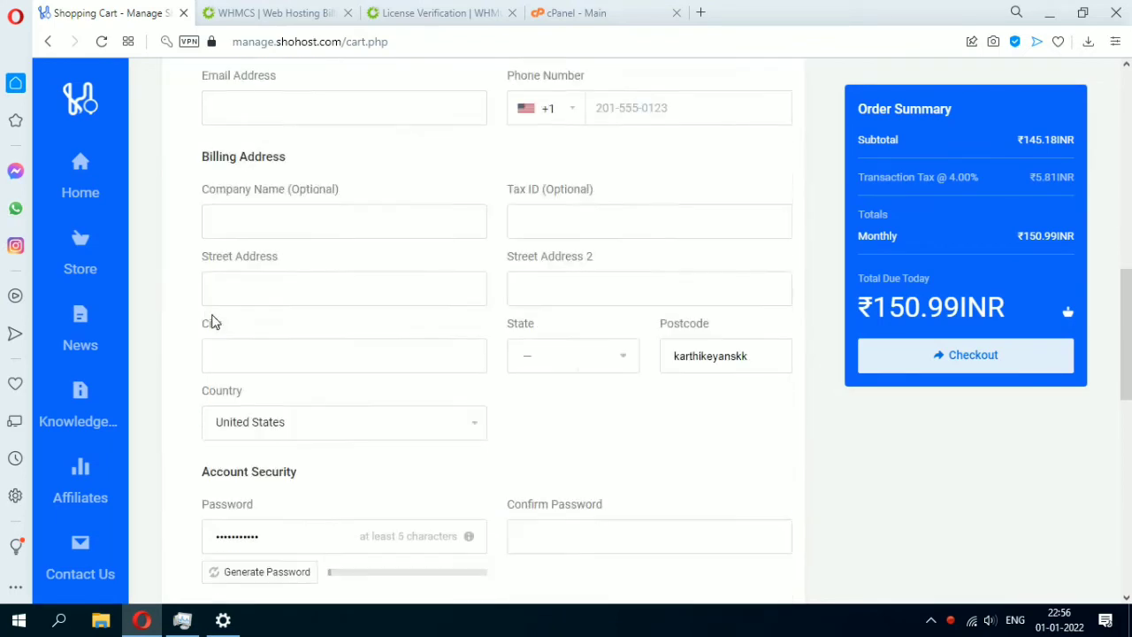
pyautogui.scroll(3, 212, 321)
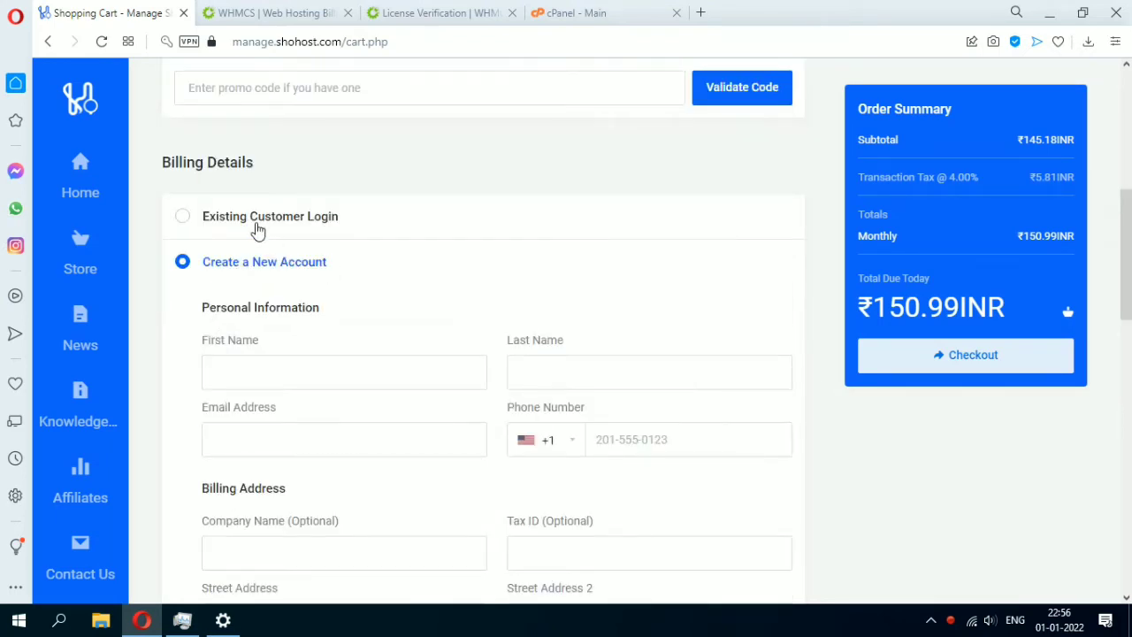
# Switch to Existing Customer Login and enter the account e-mail and password.
pyautogui.click(255, 219)
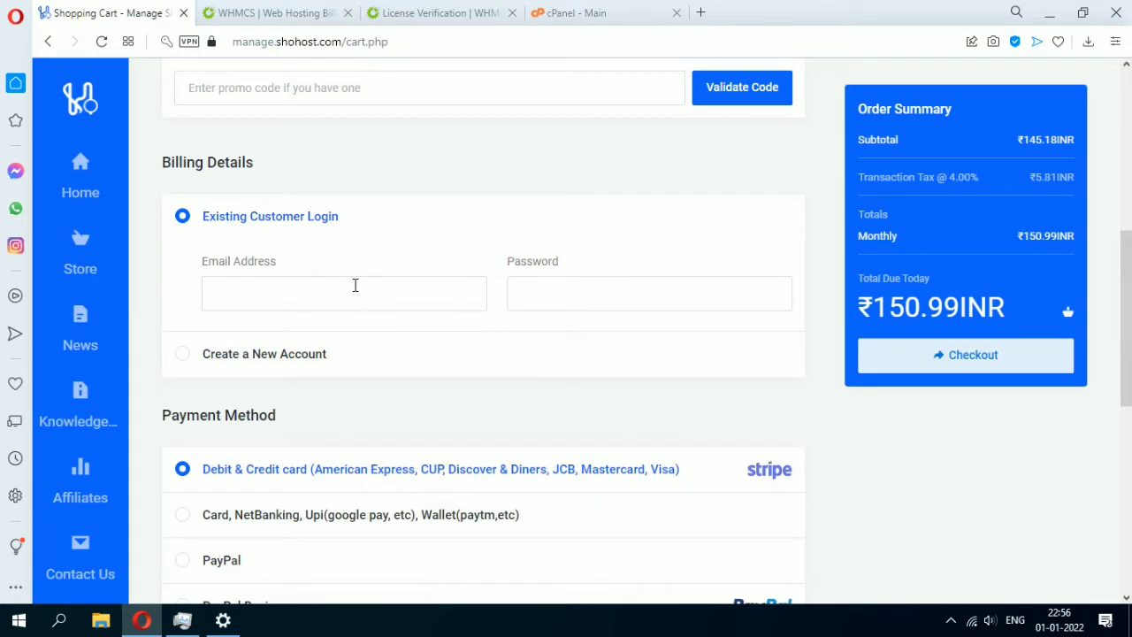
pyautogui.click(370, 285)
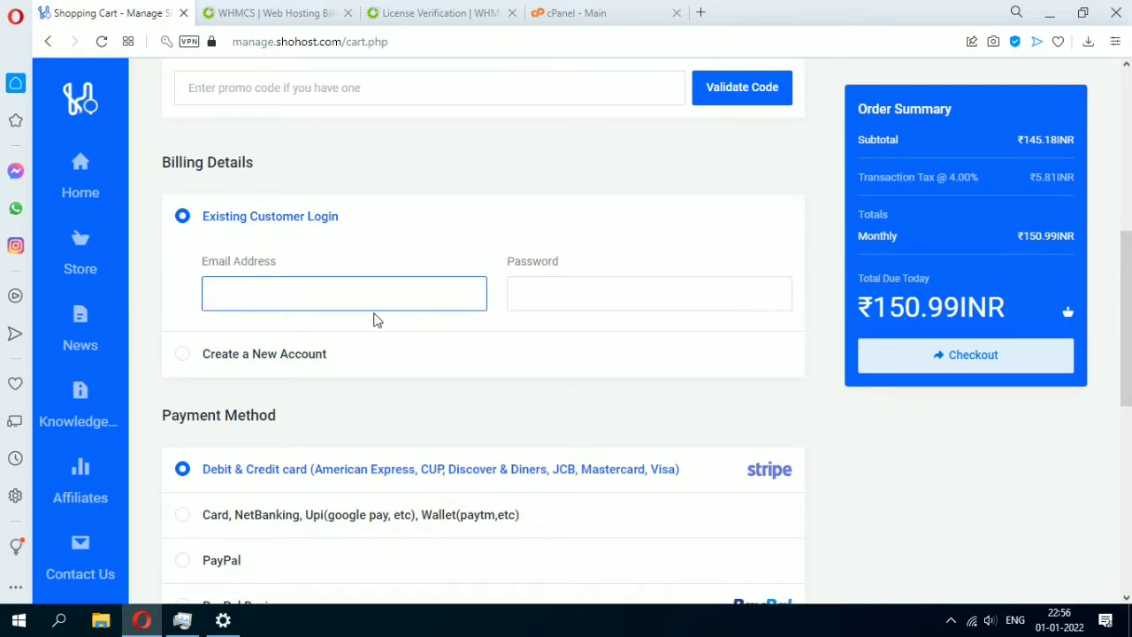
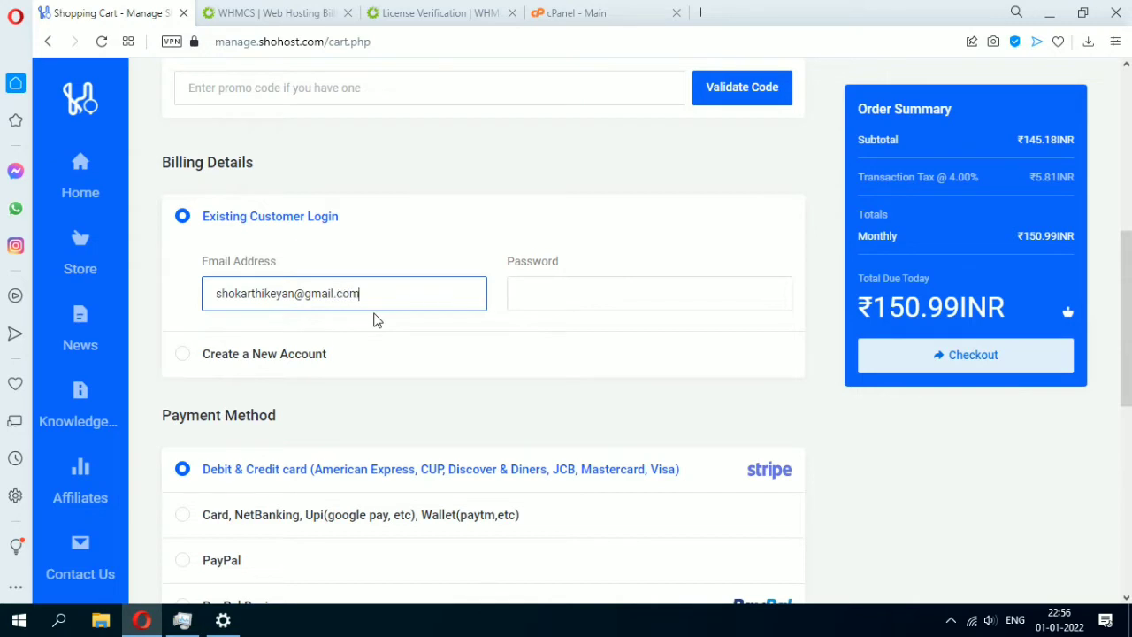
pyautogui.press('Tab')
pyautogui.write('********')
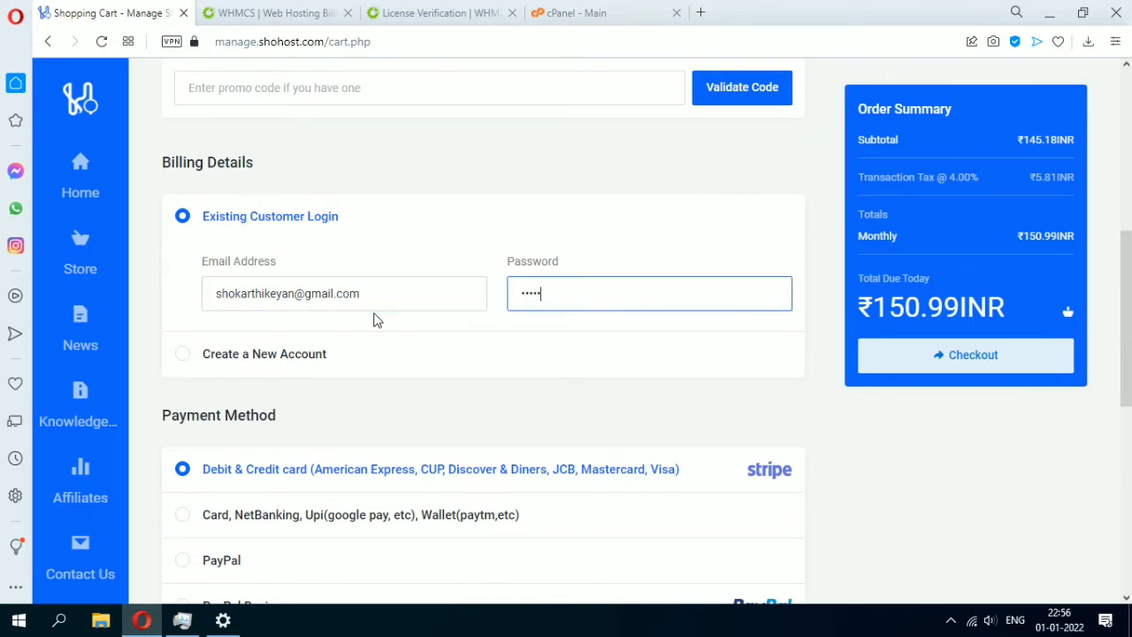
pyautogui.write('**')
# Choose the Card, NetBanking, Upi, Wallet payment method.
pyautogui.scroll(-1, 302, 381)
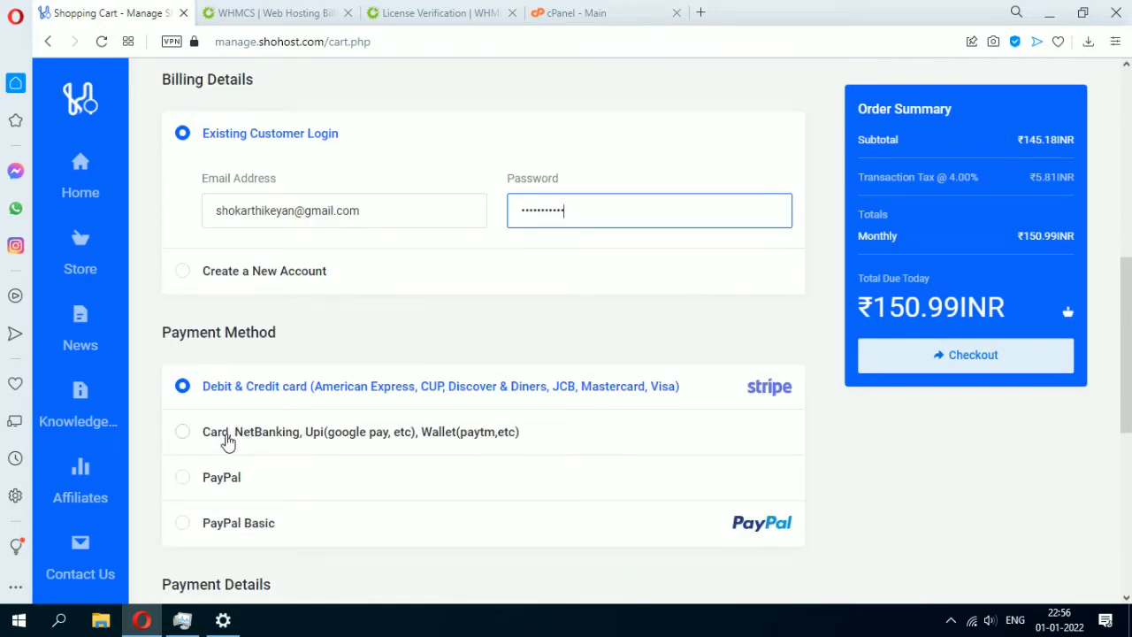
pyautogui.click(225, 433)
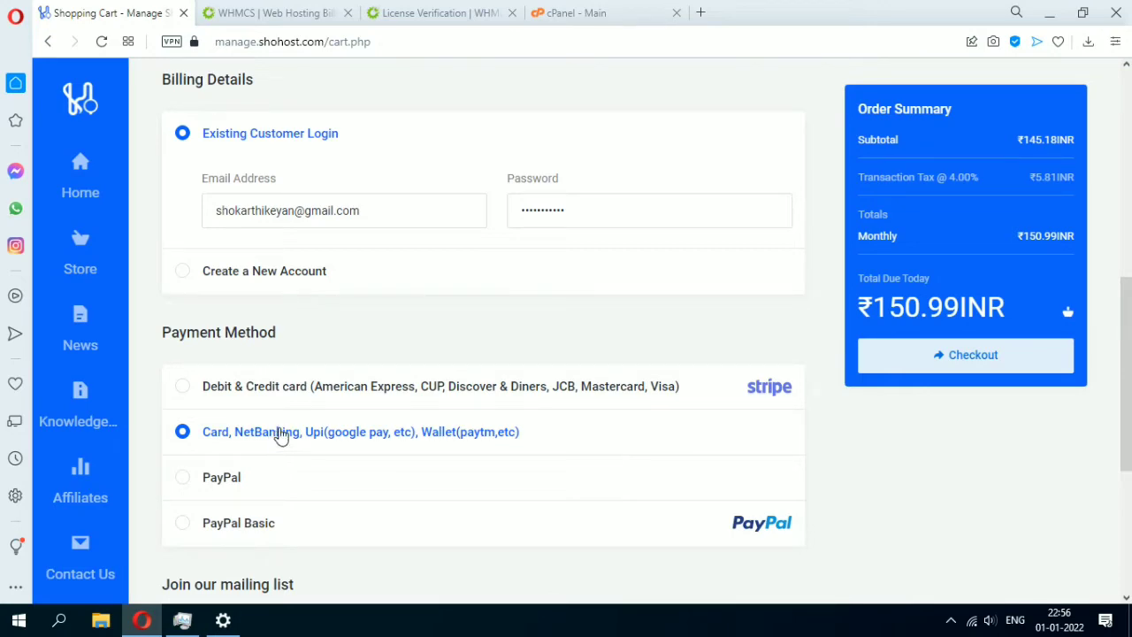
pyautogui.scroll(-4, 294, 453)
pyautogui.scroll(8, 295, 447)
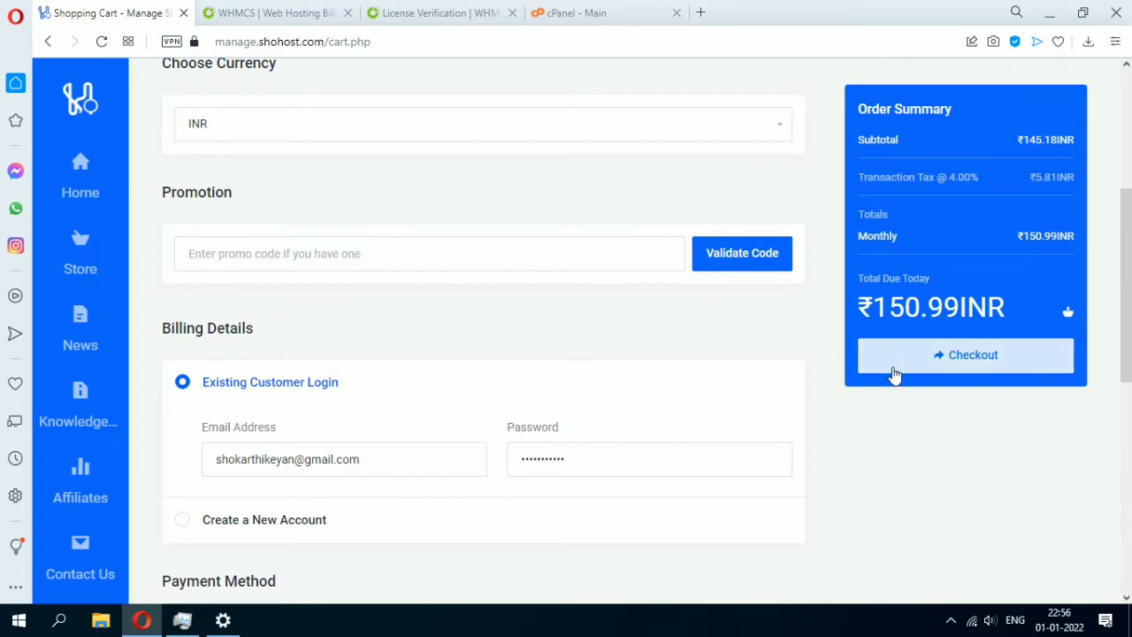
# Place the ₹150.99 order, close the payment popup, and go back to cPanel - Main.
pyautogui.click(893, 371)
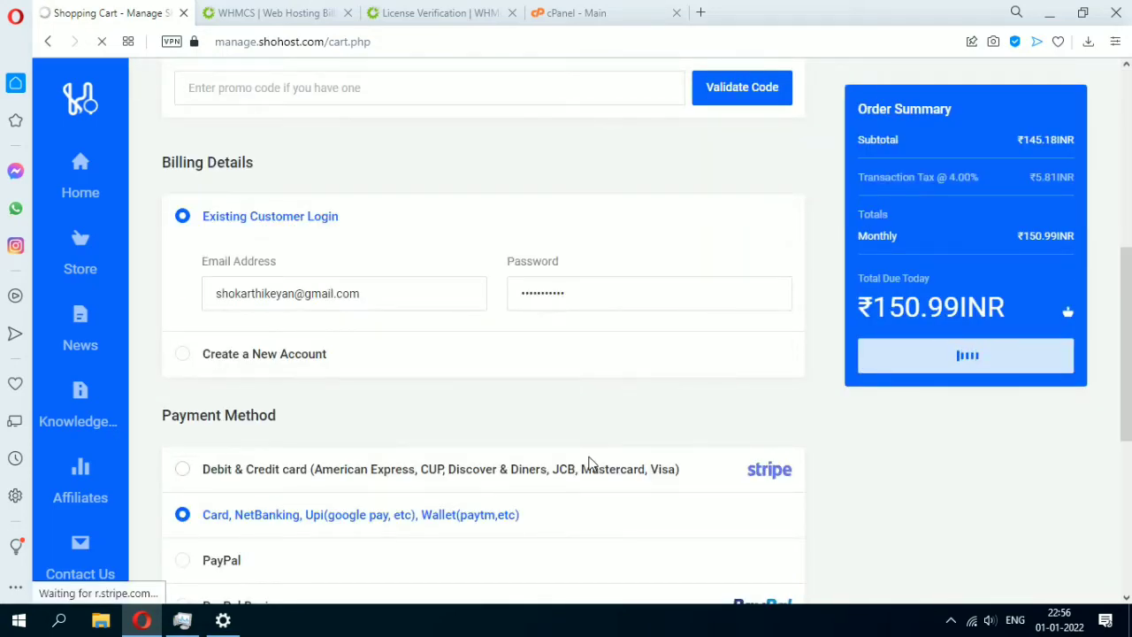
pyautogui.scroll(1, 591, 464)
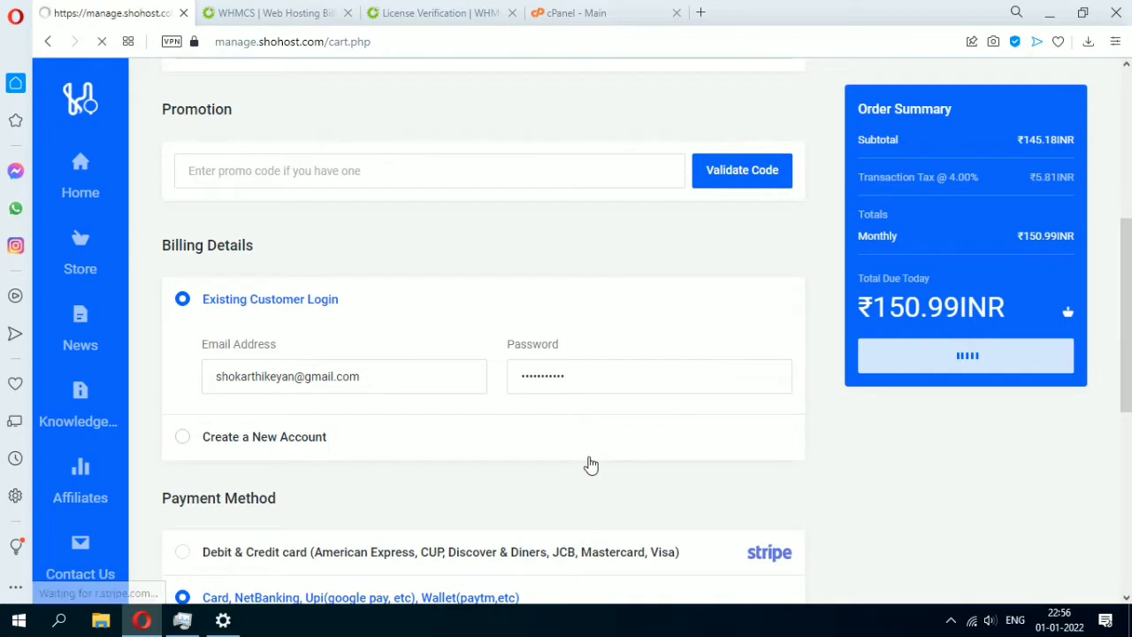
pyautogui.scroll(2, 591, 465)
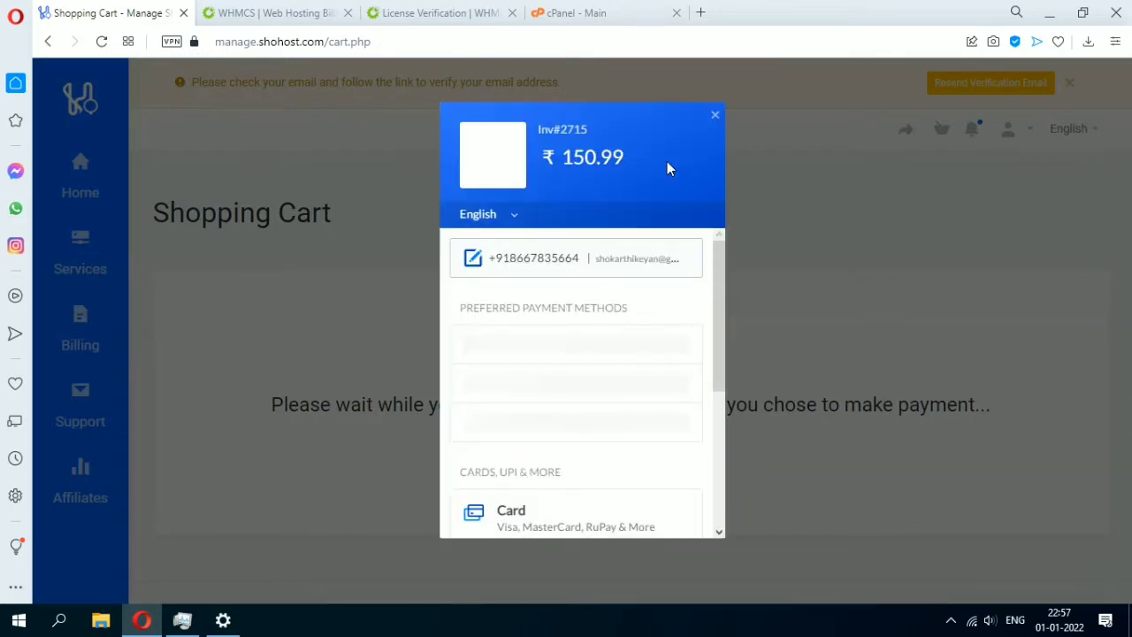
pyautogui.click(715, 117)
pyautogui.click(594, 16)
pyautogui.click(487, 155)
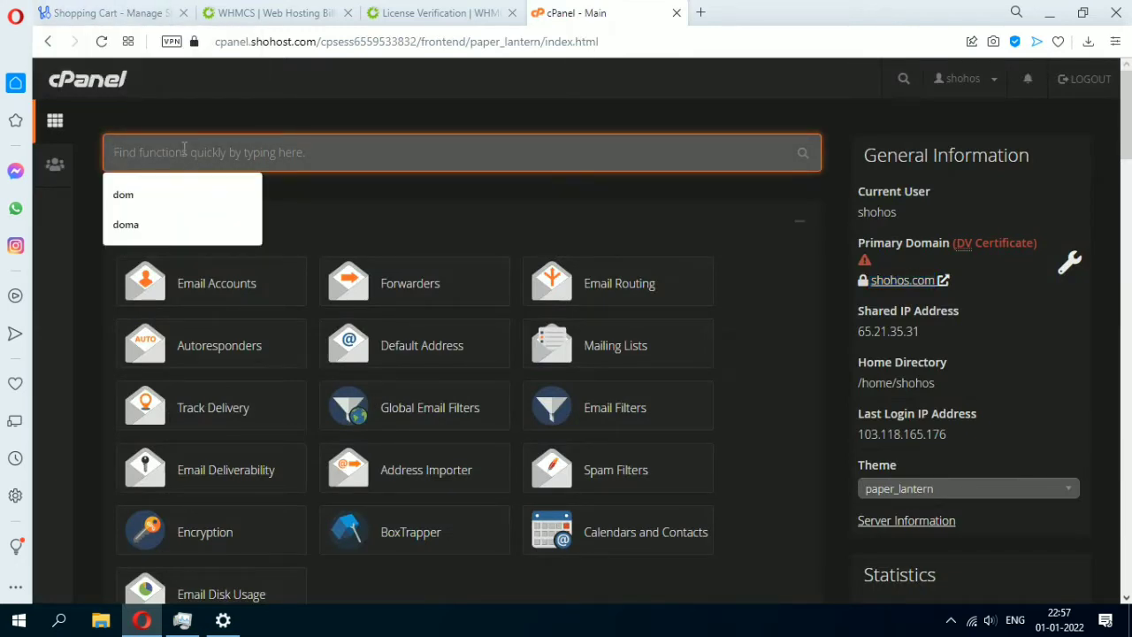
# Search cPanel for 'soft' and launch Softaculous Apps Installer.
pyautogui.click(137, 12)
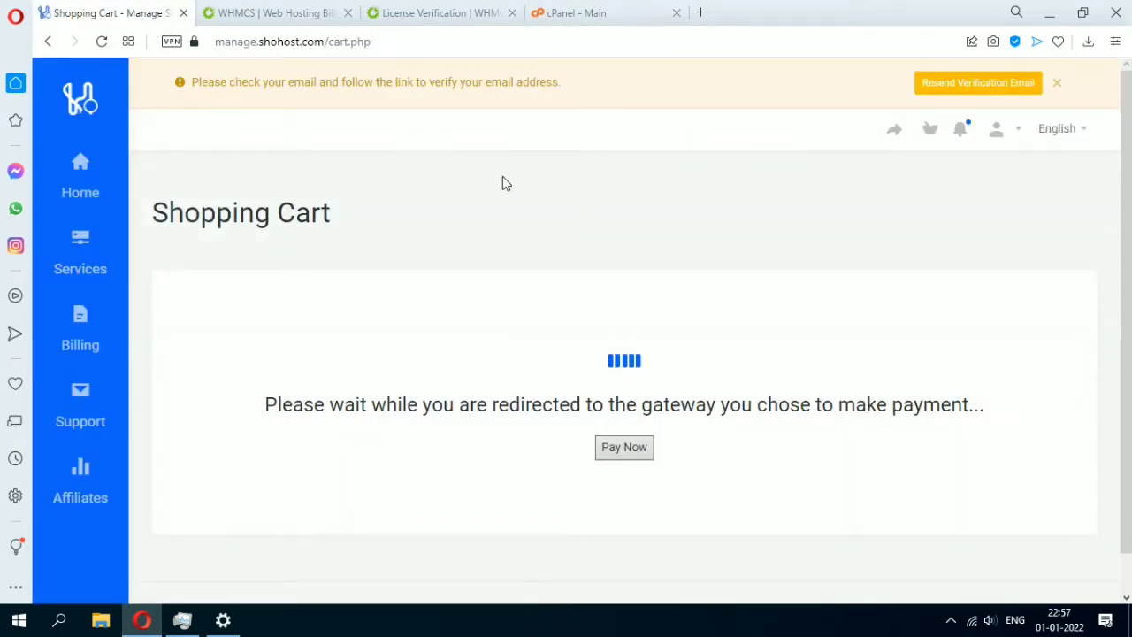
pyautogui.click(594, 12)
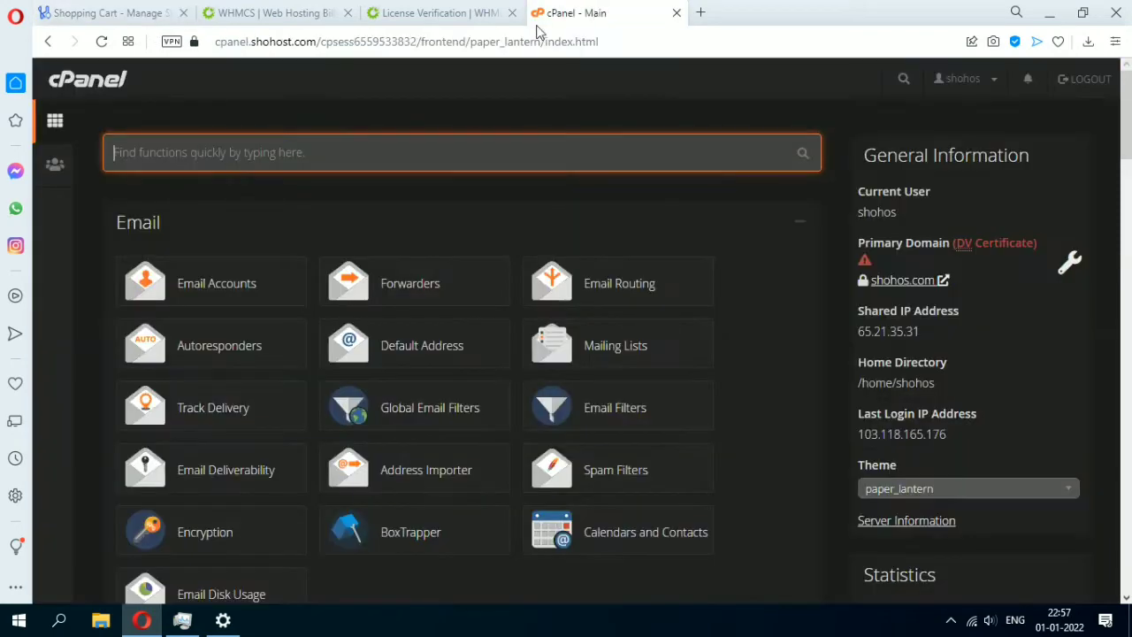
pyautogui.click(336, 156)
pyautogui.scroll(-5, 495, 275)
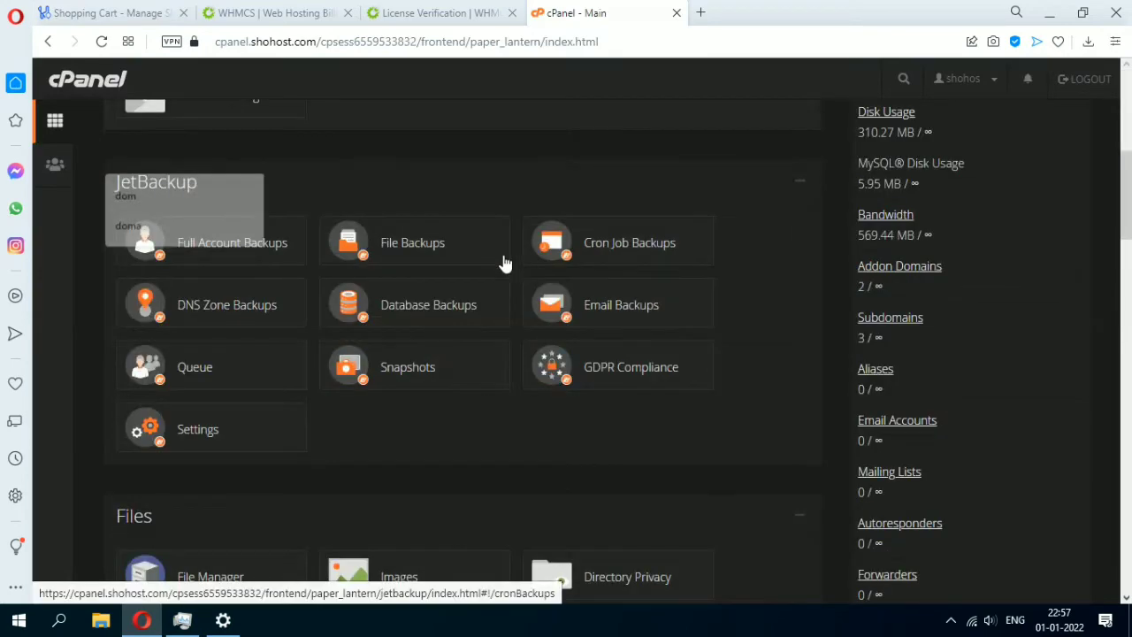
pyautogui.scroll(5, 503, 263)
pyautogui.write('soft')
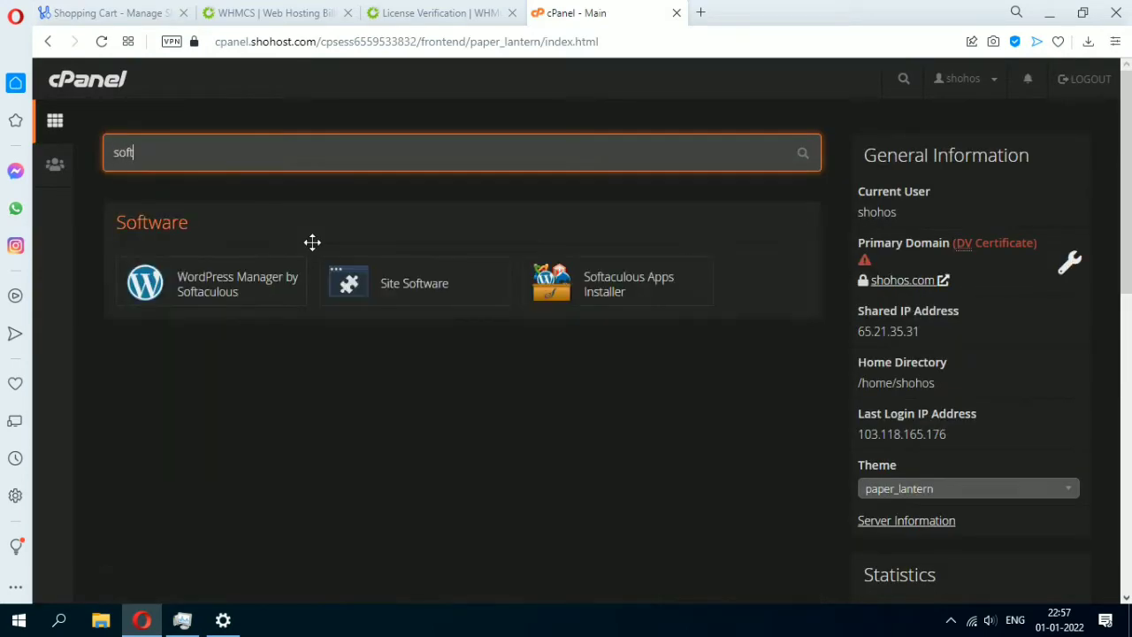
pyautogui.click(592, 291)
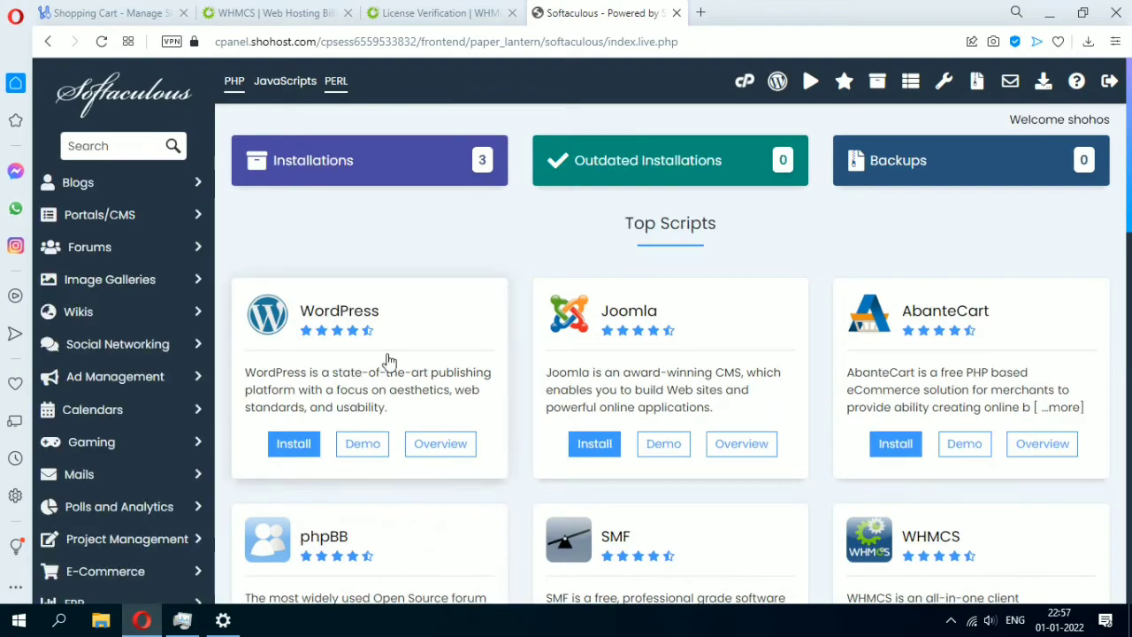
# Search Softaculous for 'whmc' and open the WHMCS script.
pyautogui.scroll(-1, 250, 292)
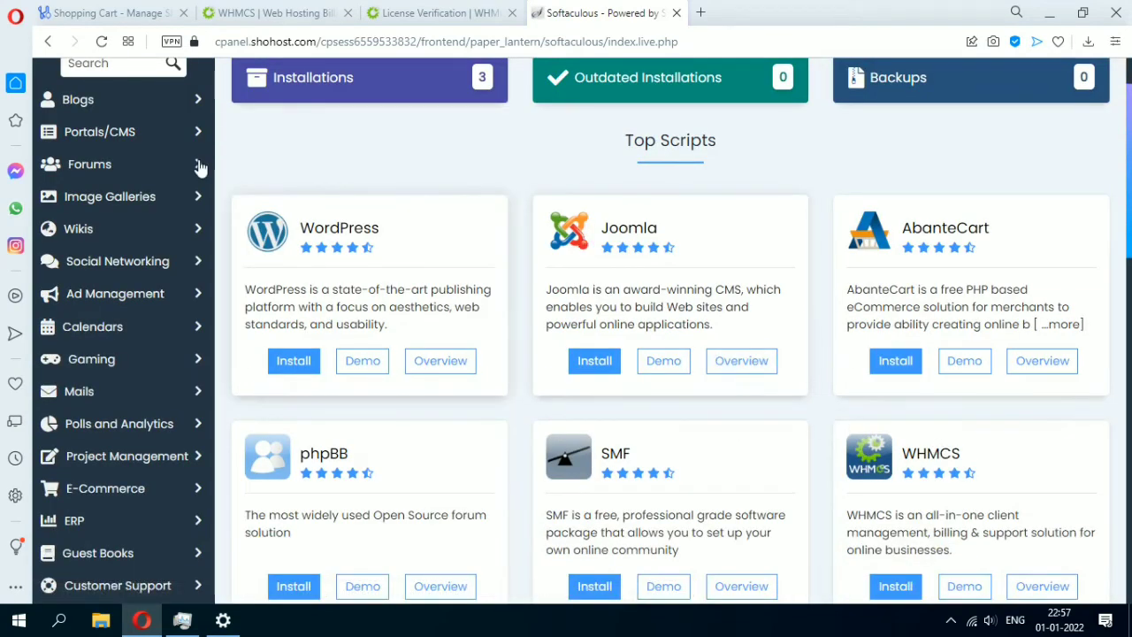
pyautogui.scroll(1, 714, 343)
pyautogui.click(128, 148)
pyautogui.write('whmc')
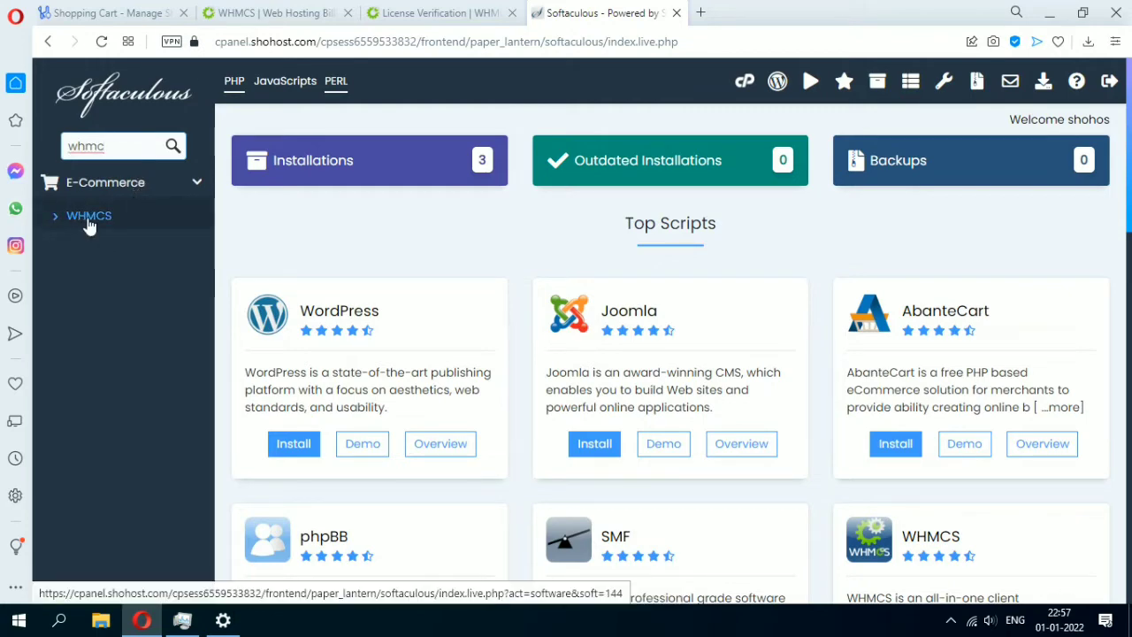
pyautogui.click(89, 221)
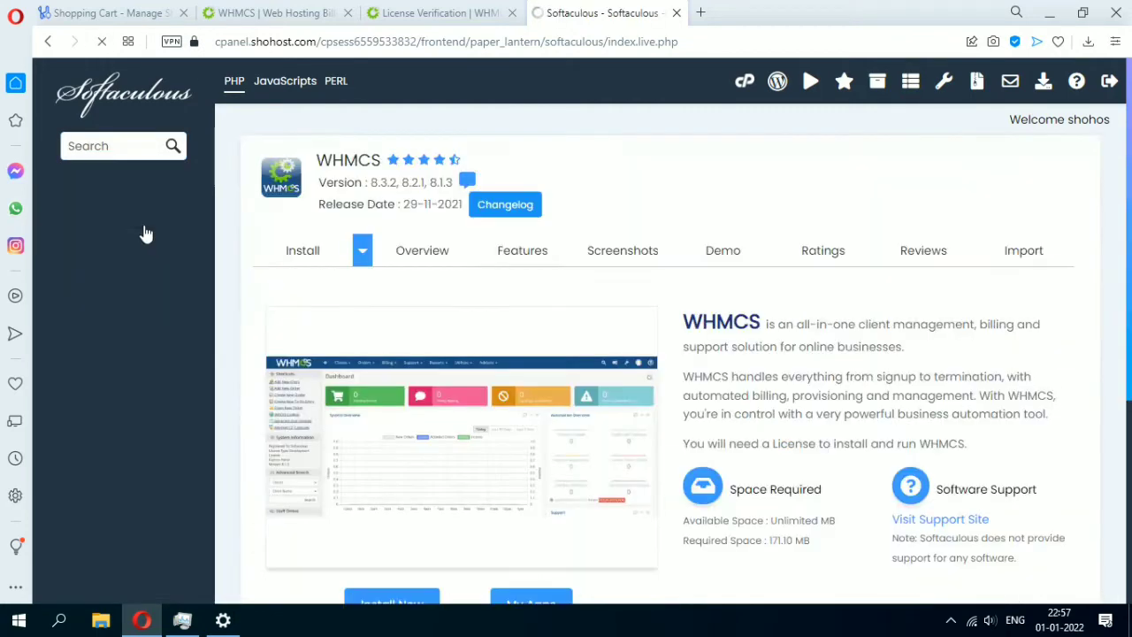
# Target the WHMCS install at the whmcs.shohos.com root with an empty In Directory field.
pyautogui.click(303, 270)
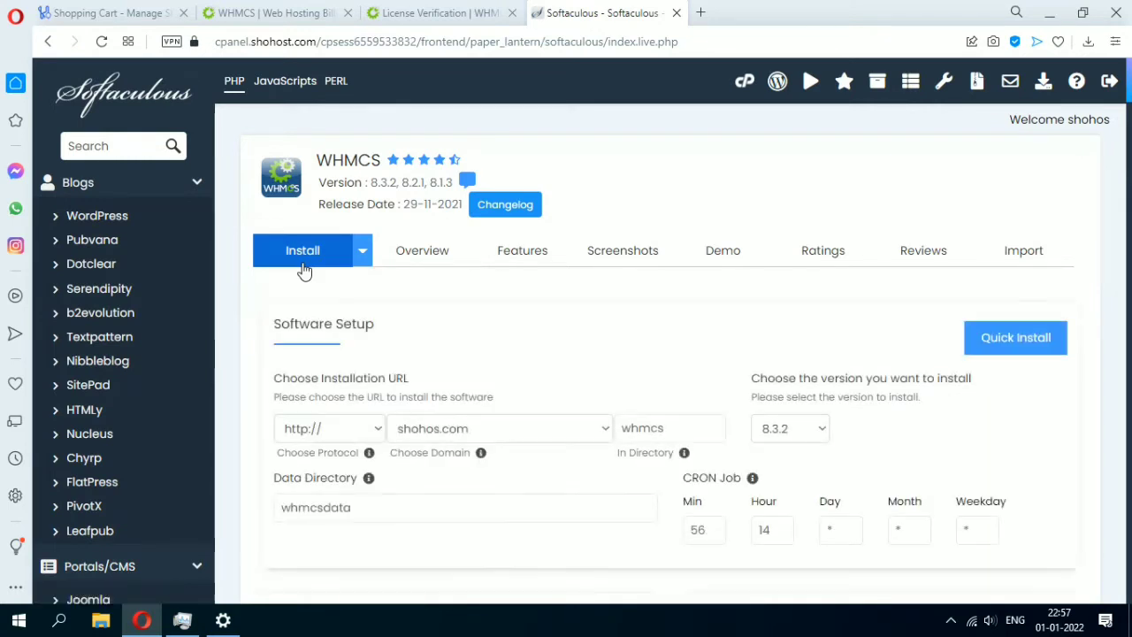
pyautogui.click(428, 433)
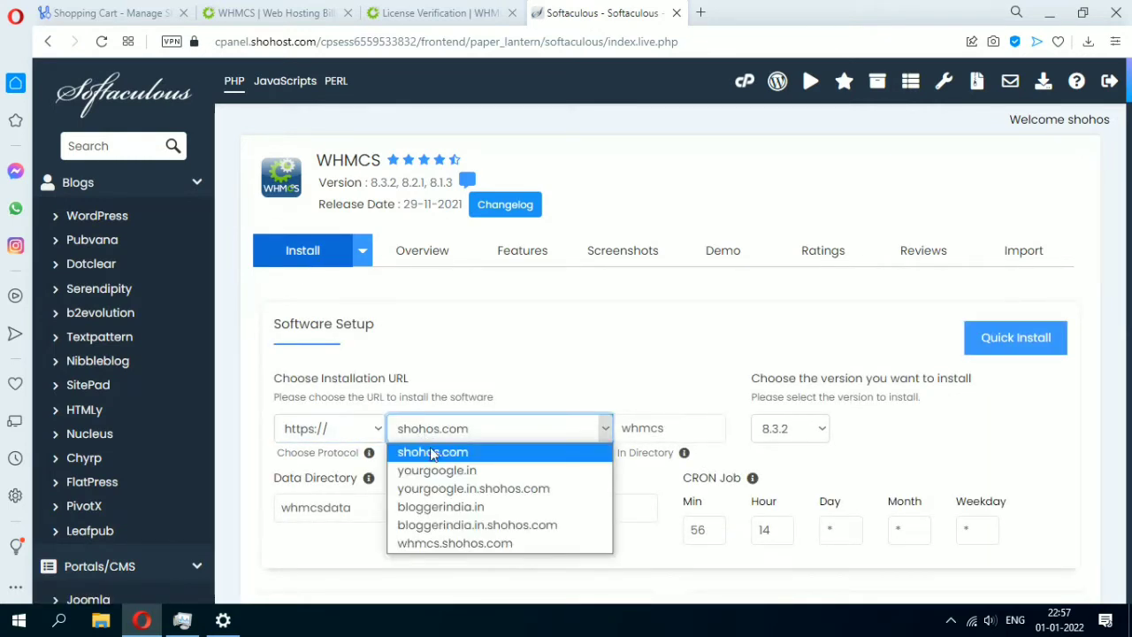
pyautogui.click(413, 542)
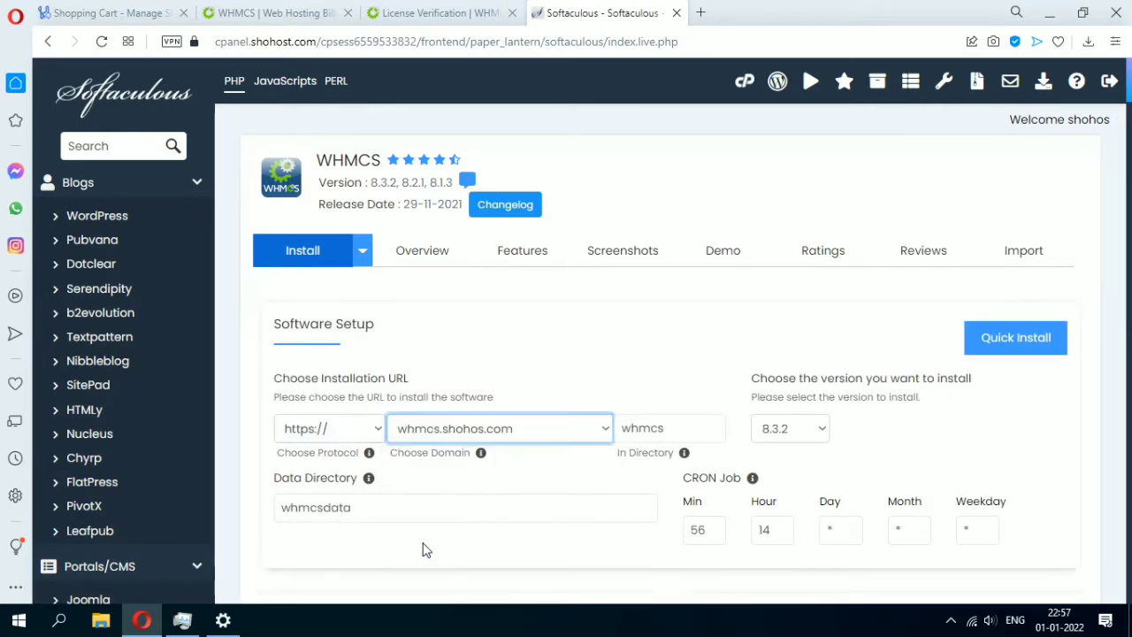
pyautogui.doubleClick(683, 428)
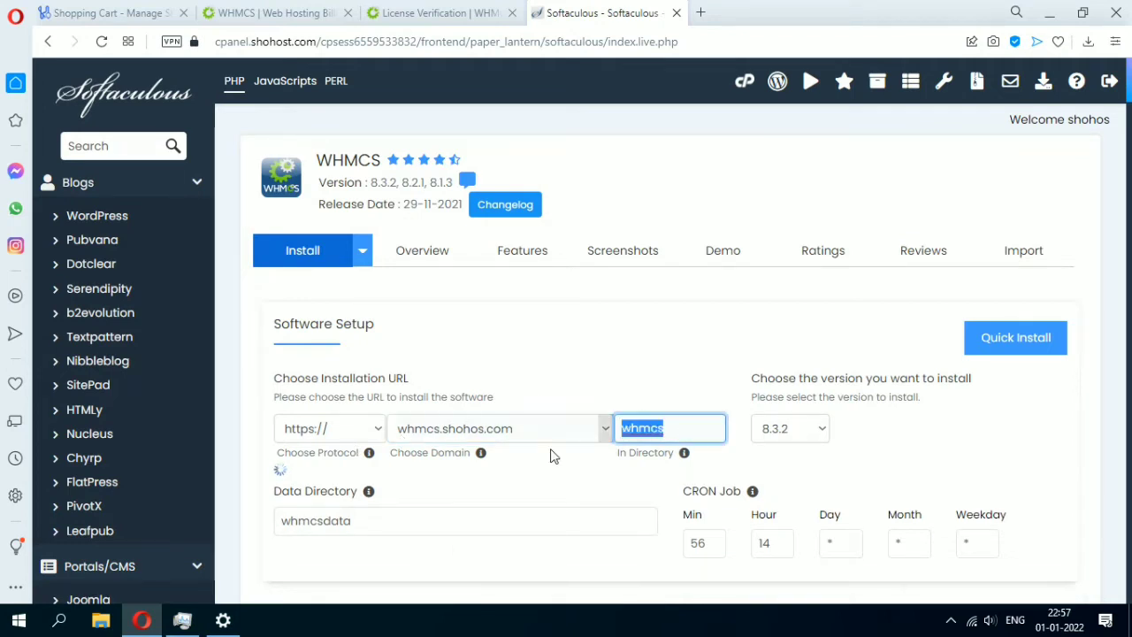
pyautogui.press('BackSpace')
# Set the cron job to minute 5 and hour *.
pyautogui.doubleClick(715, 525)
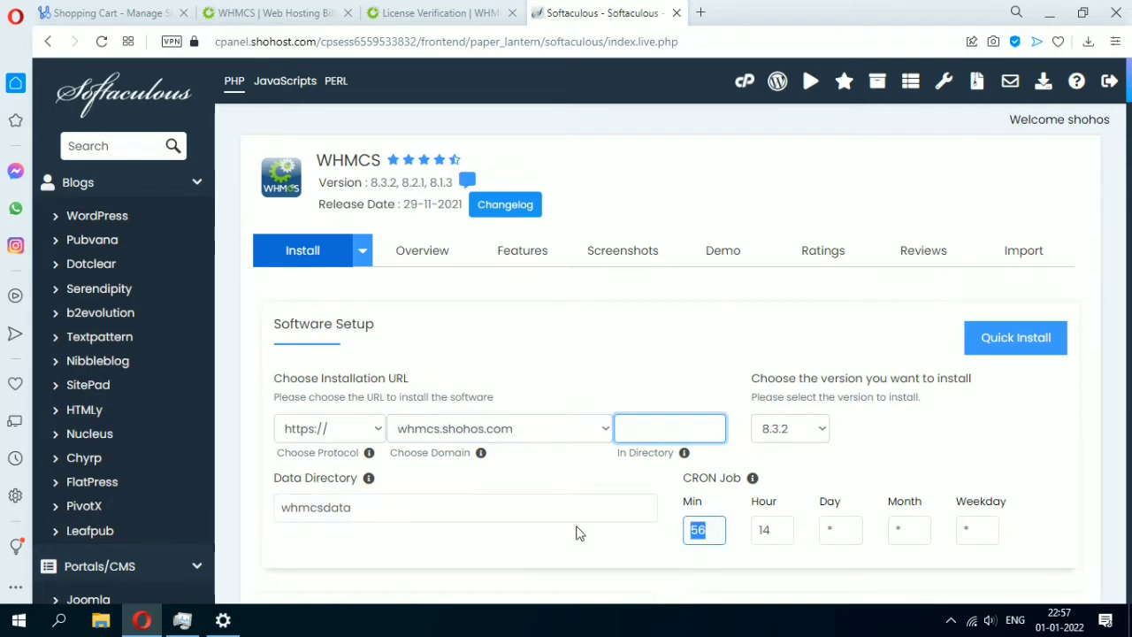
pyautogui.write('5')
pyautogui.press('Tab')
pyautogui.press('Tab')
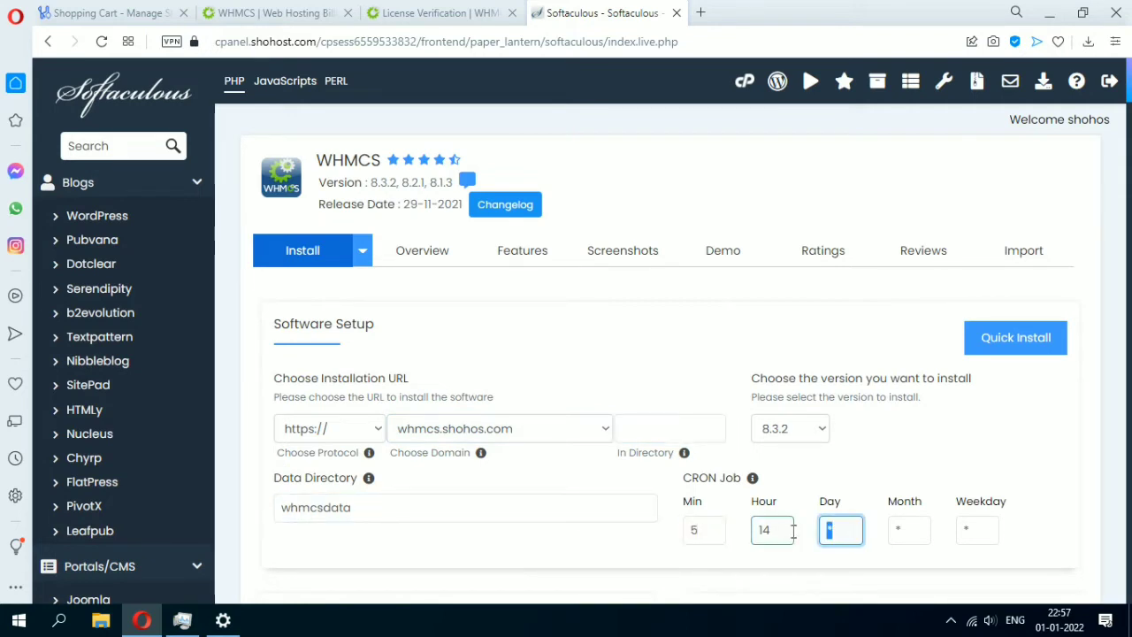
pyautogui.doubleClick(771, 535)
pyautogui.write('*')
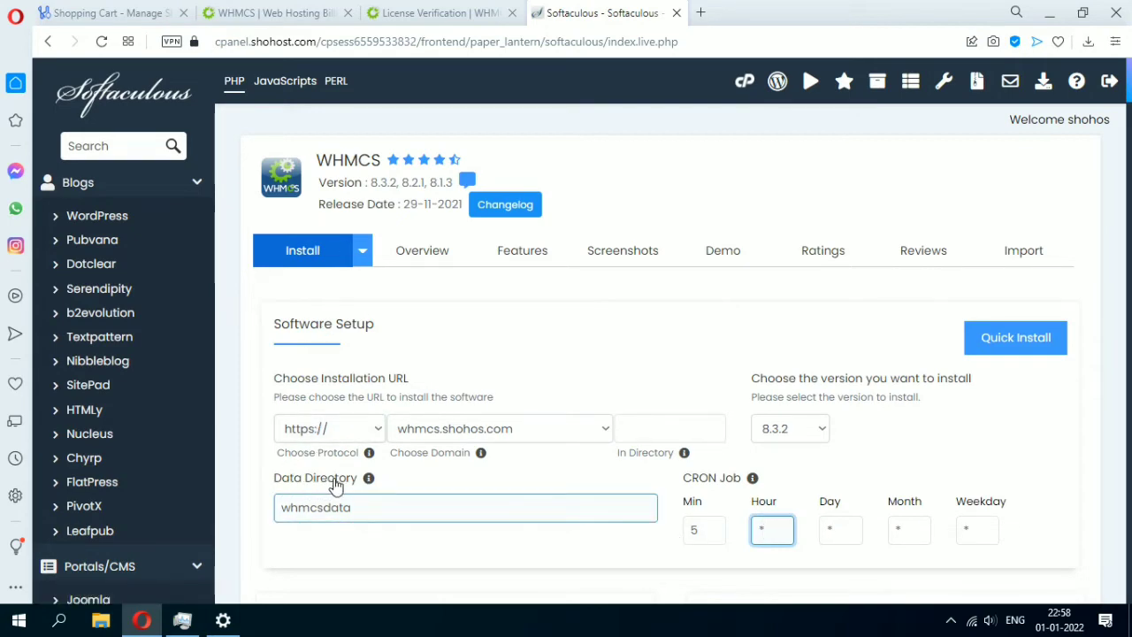
# Scroll down to the Valid License Key field and place focus in it.
pyautogui.scroll(-2, 336, 486)
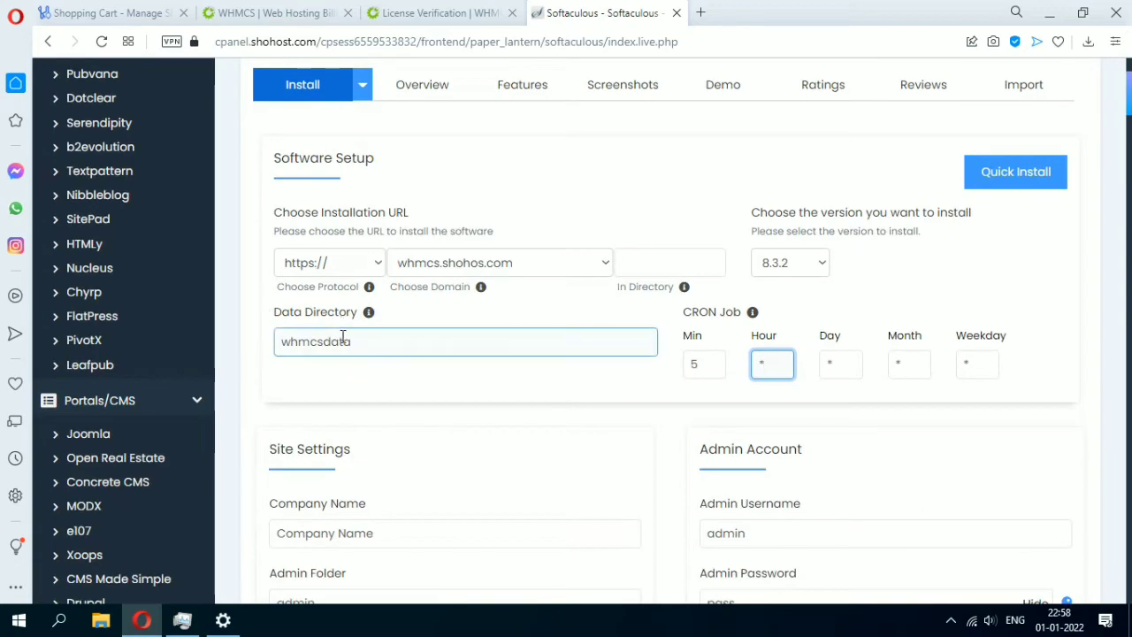
pyautogui.scroll(-2, 343, 341)
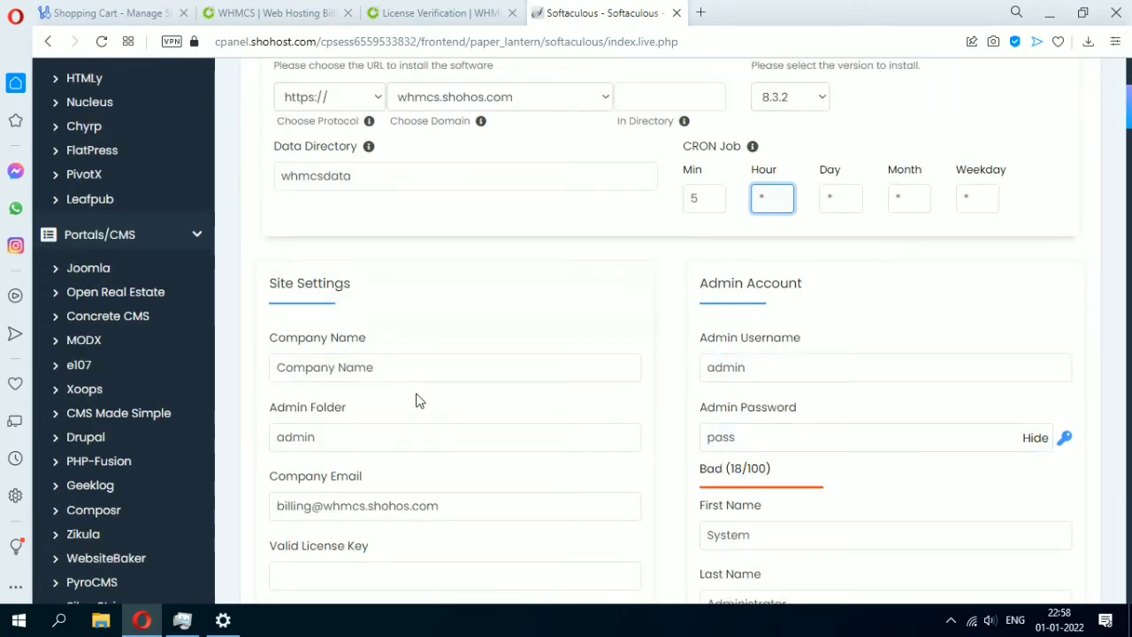
pyautogui.scroll(-2, 298, 342)
pyautogui.scroll(-1, 292, 346)
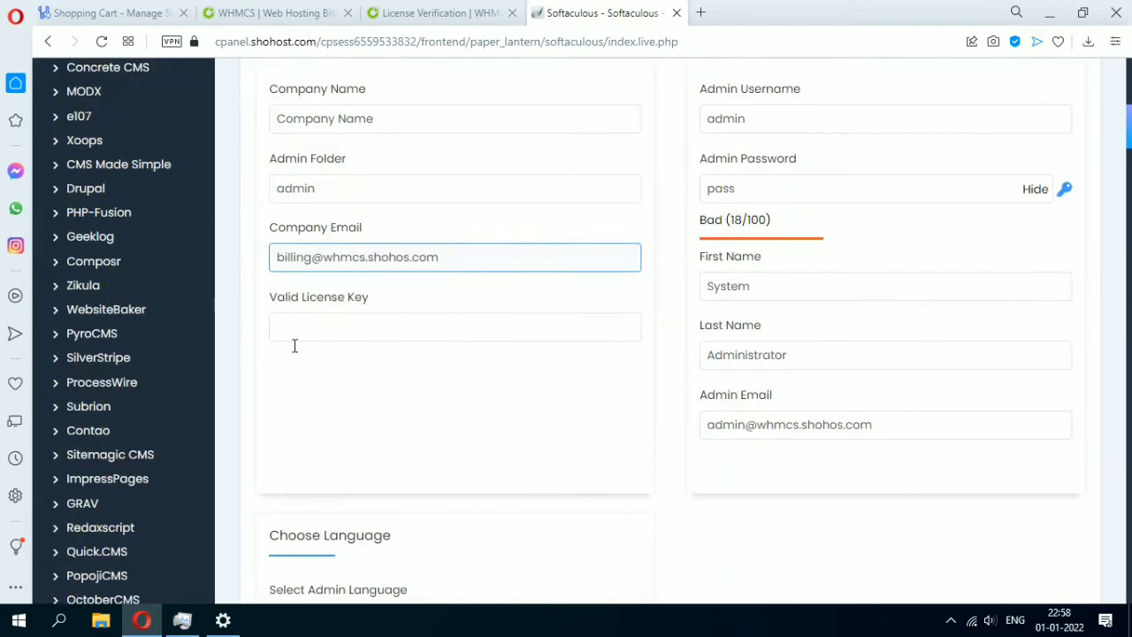
pyautogui.moveTo(273, 298); pyautogui.dragTo(427, 315)
pyautogui.click(384, 324)
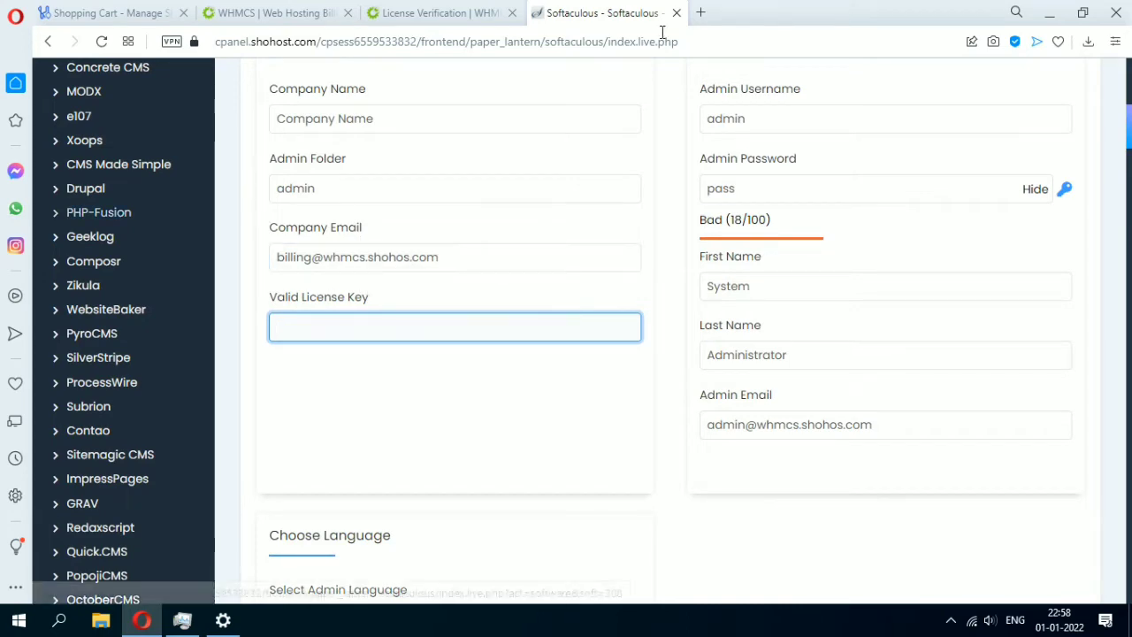
pyautogui.click(699, 12)
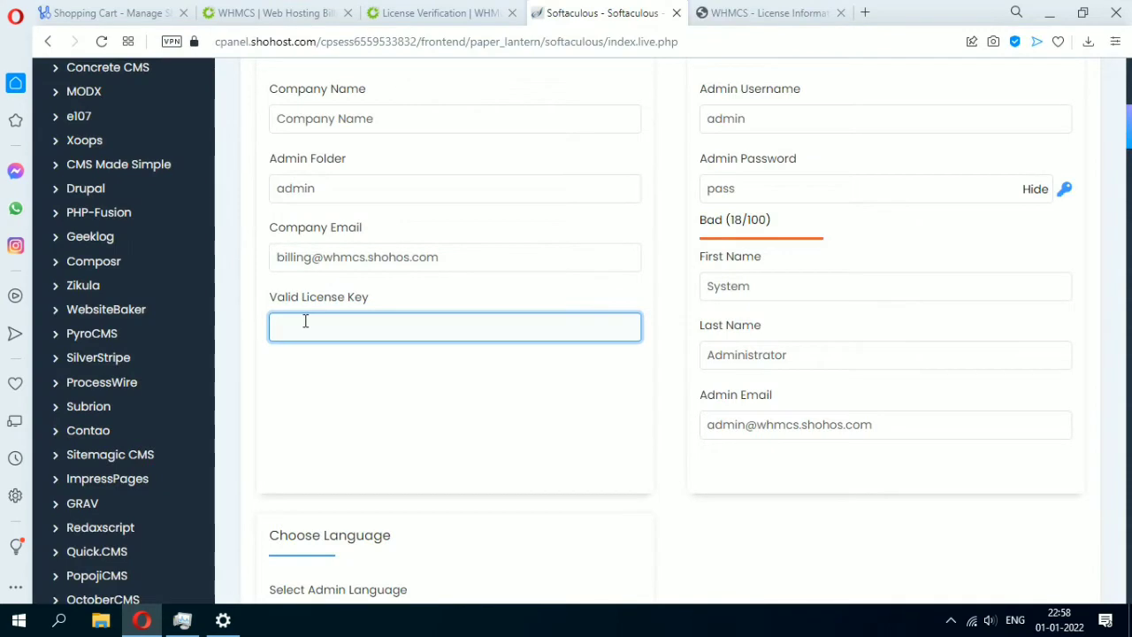
pyautogui.hotkey('ctrl', 'v')
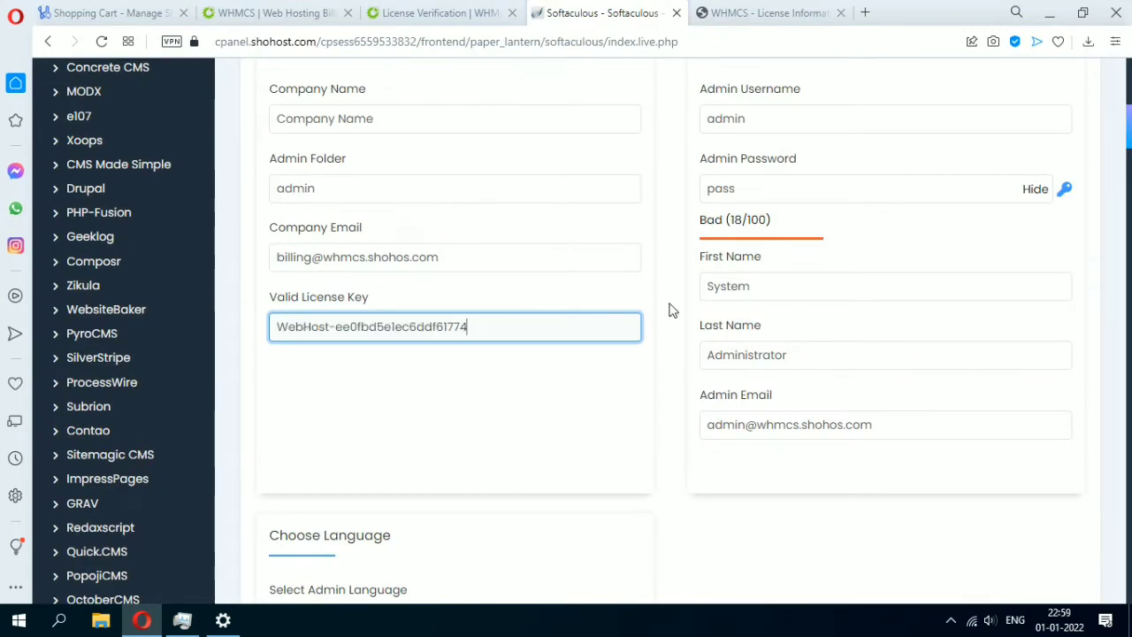
pyautogui.scroll(-3, 669, 310)
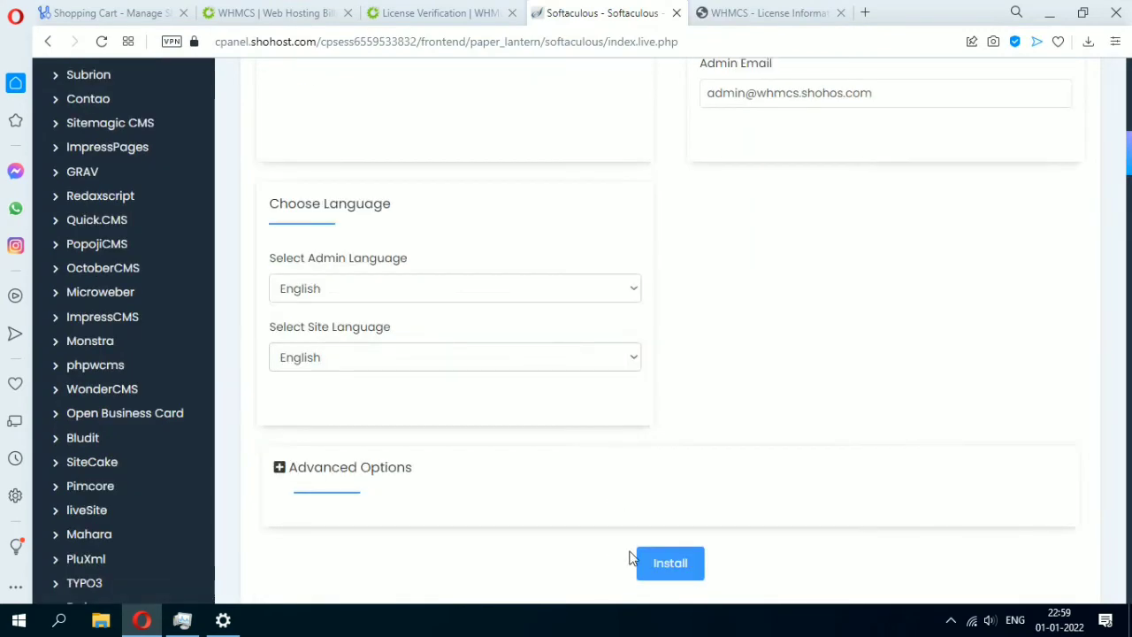
pyautogui.scroll(4, 649, 469)
pyautogui.scroll(-5, 633, 475)
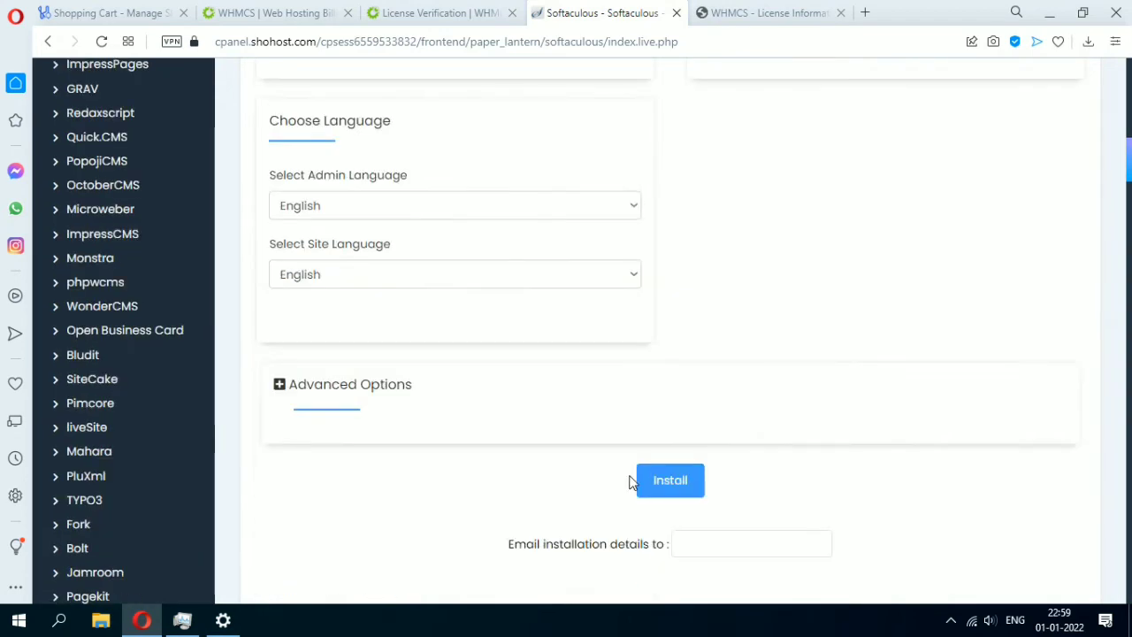
pyautogui.click(676, 478)
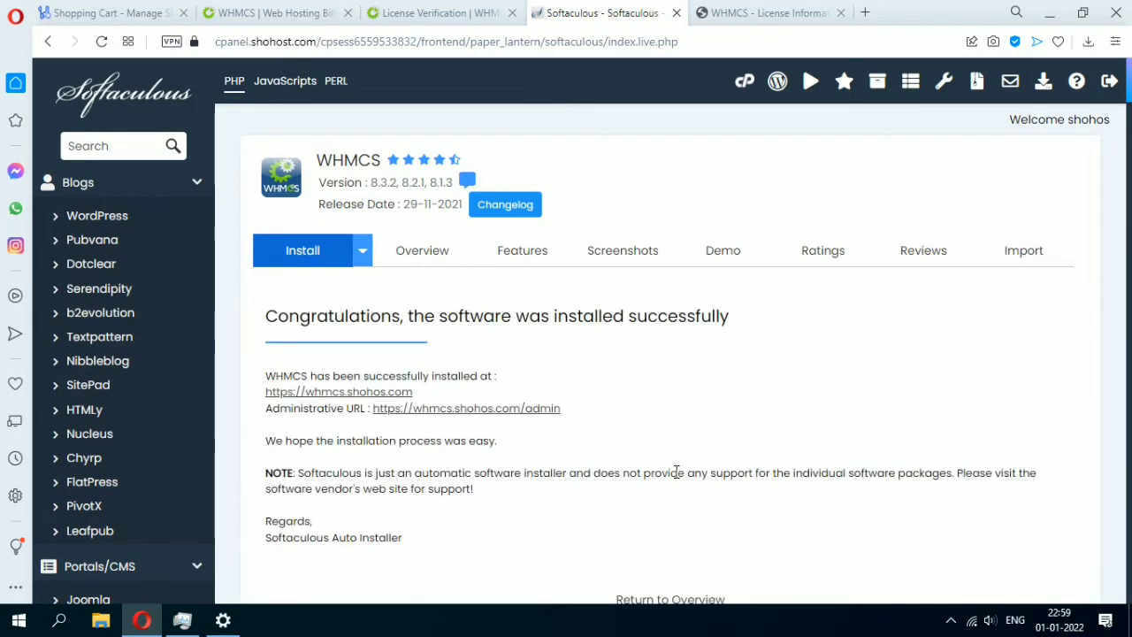
# Open the WHMCS Administrative URL in a new tab, where it reports an invalid license.
pyautogui.rightClick(531, 422)
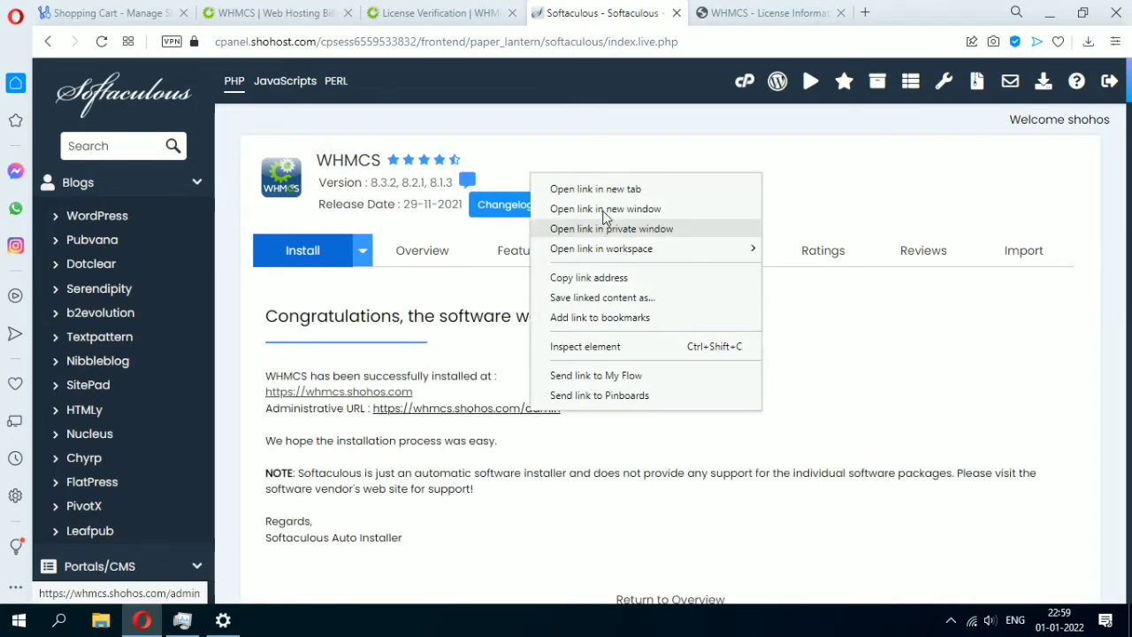
pyautogui.click(544, 187)
pyautogui.click(727, 9)
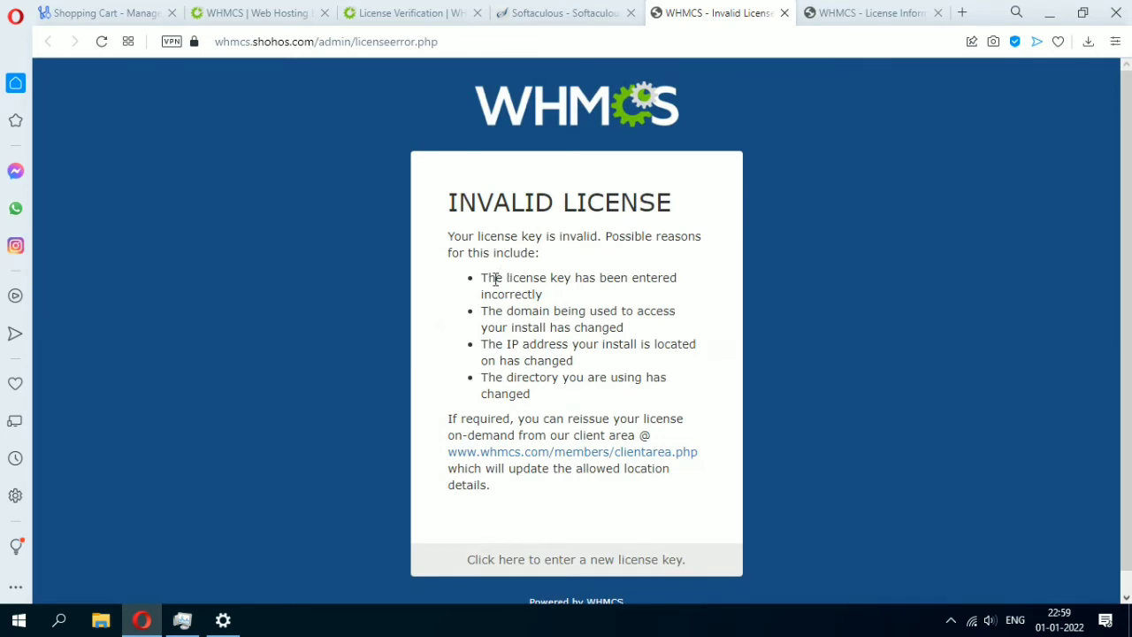
# Go back to Softaculous and return to the cPanel main page.
pyautogui.click(535, 14)
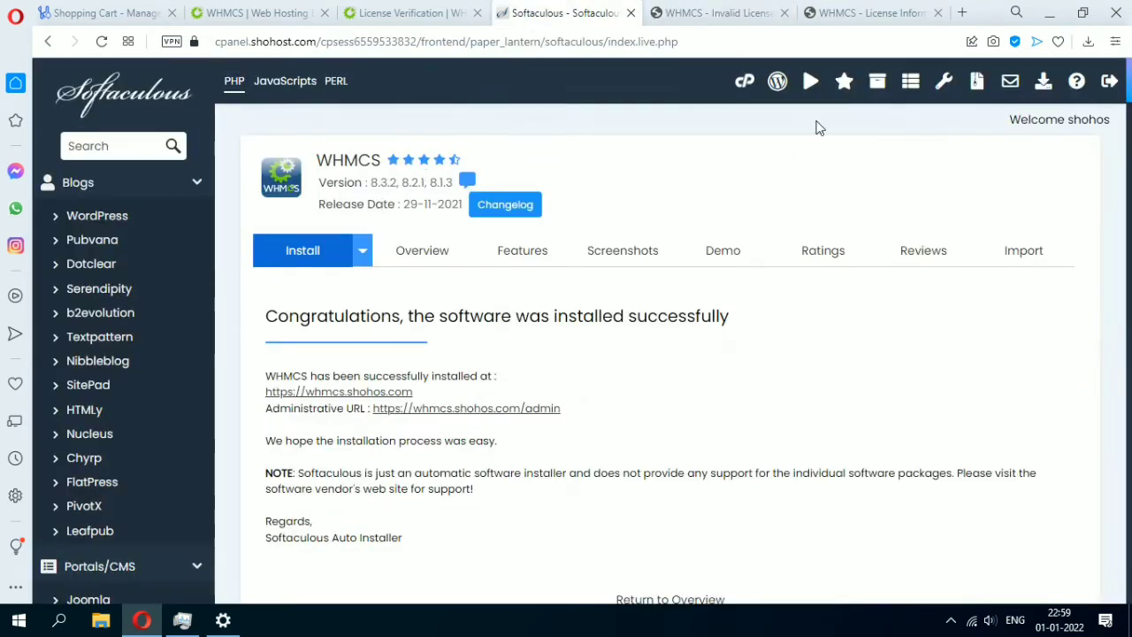
pyautogui.click(745, 83)
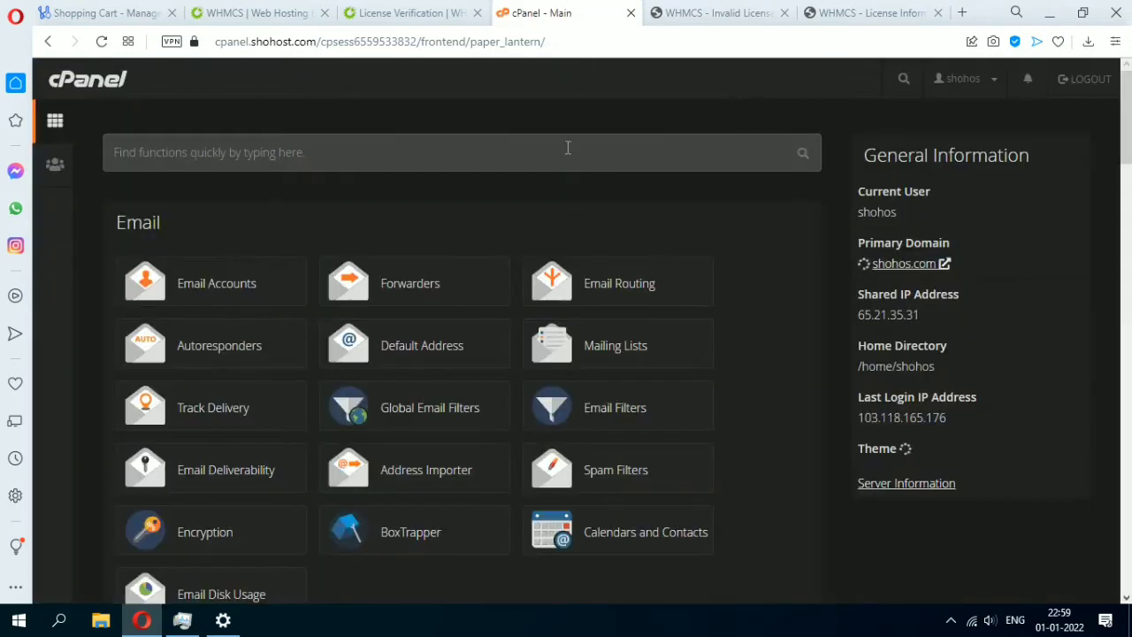
pyautogui.click(568, 147)
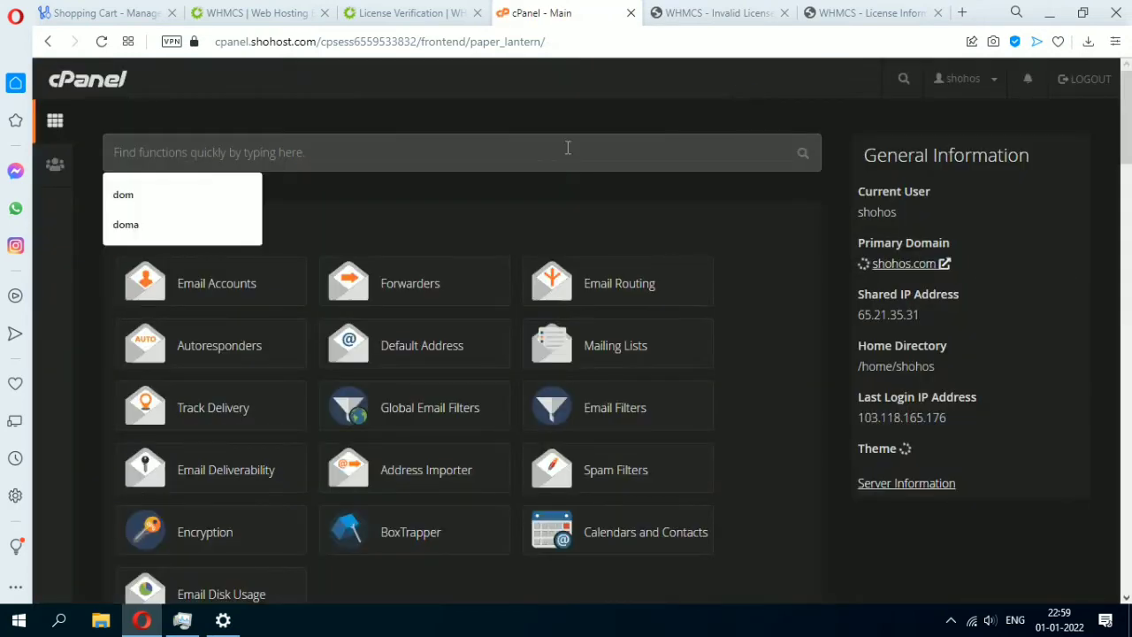
# Search for 'file', open File Manager and go into public_html/whmcs.
pyautogui.write('file')
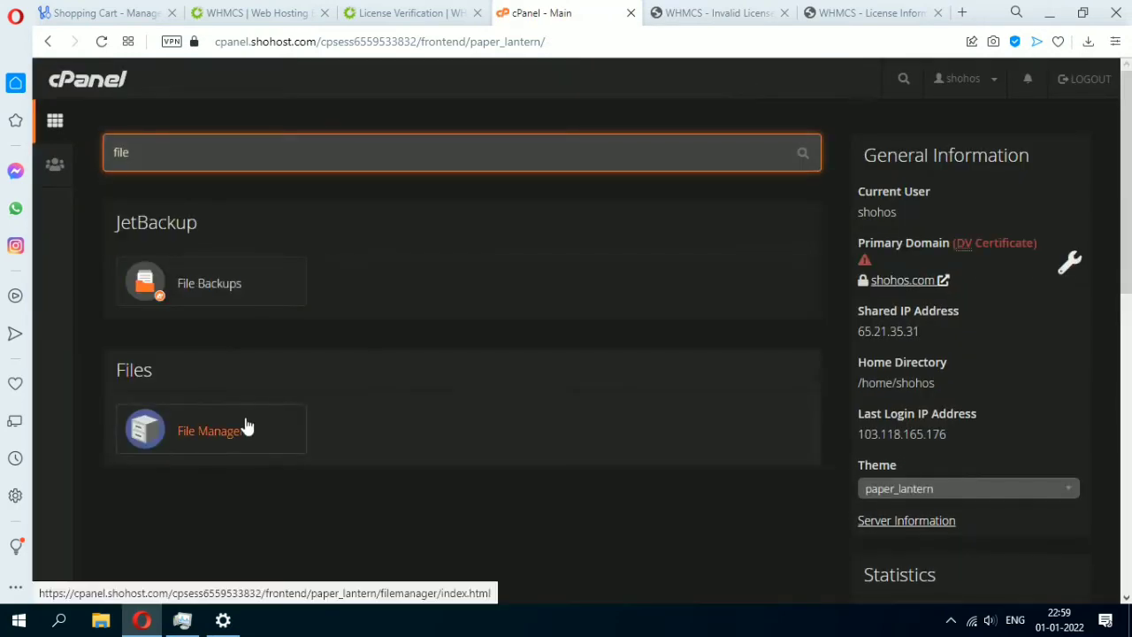
pyautogui.click(246, 424)
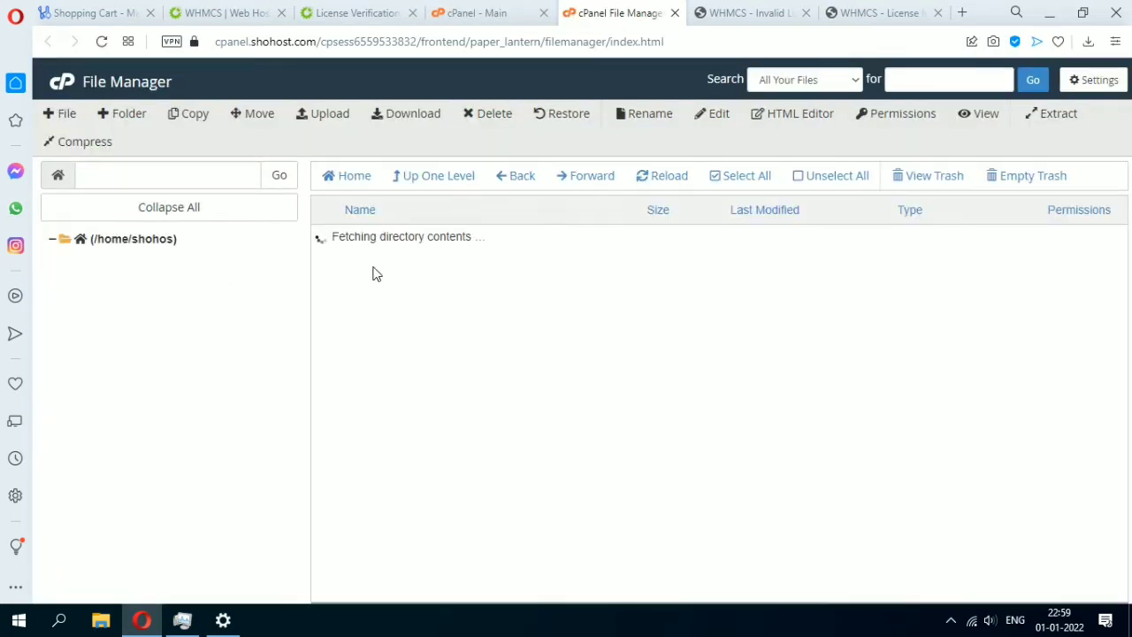
pyautogui.click(120, 495)
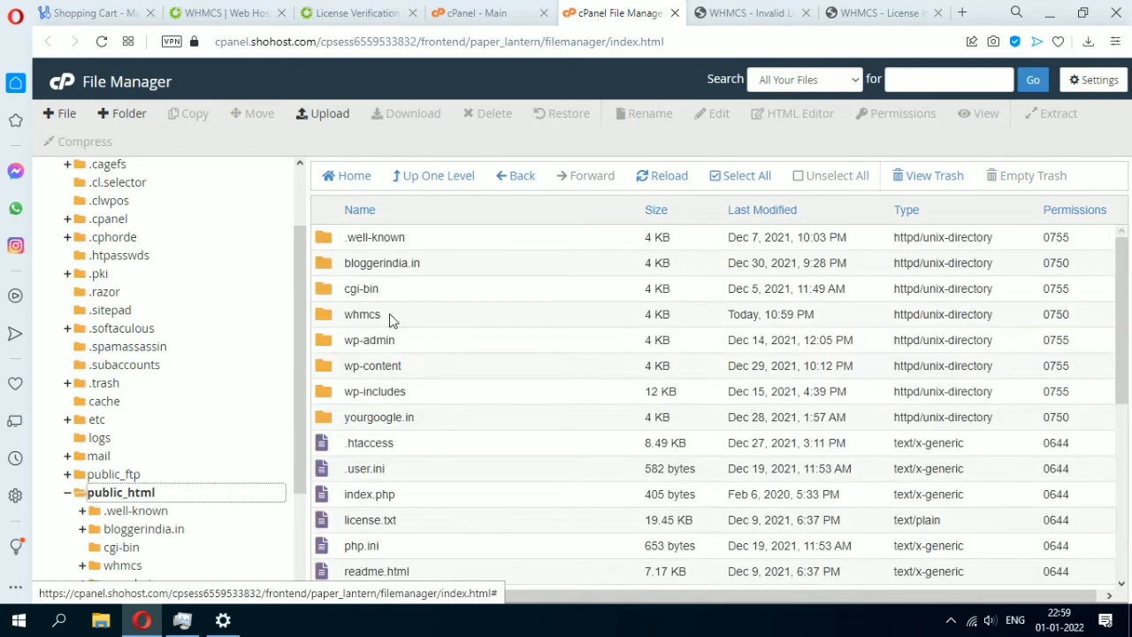
pyautogui.doubleClick(362, 315)
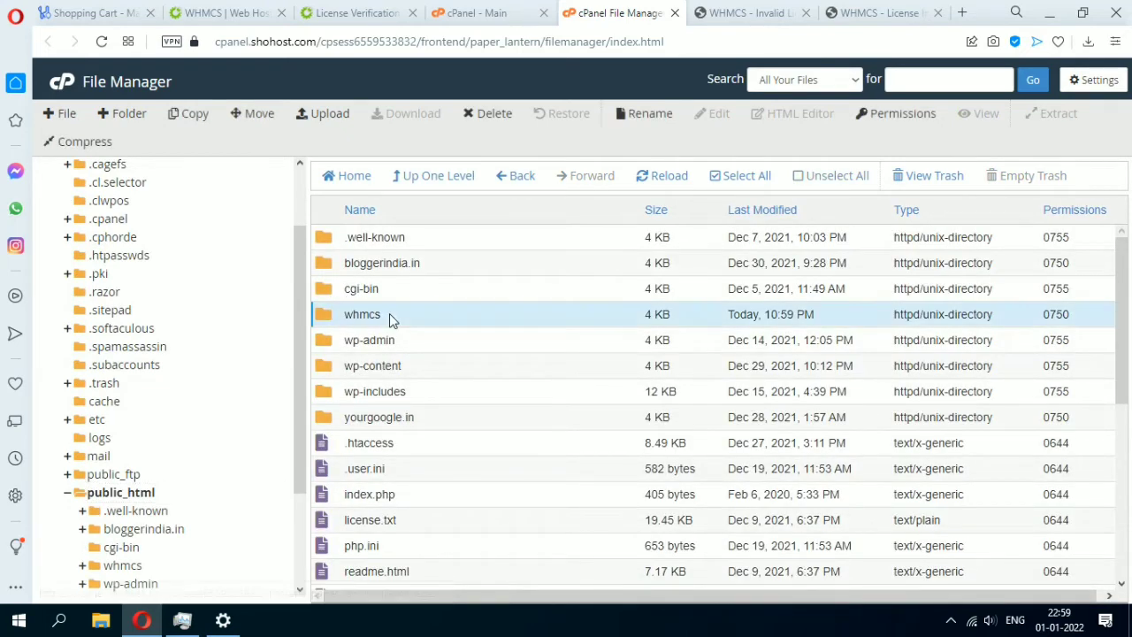
pyautogui.scroll(-3, 392, 414)
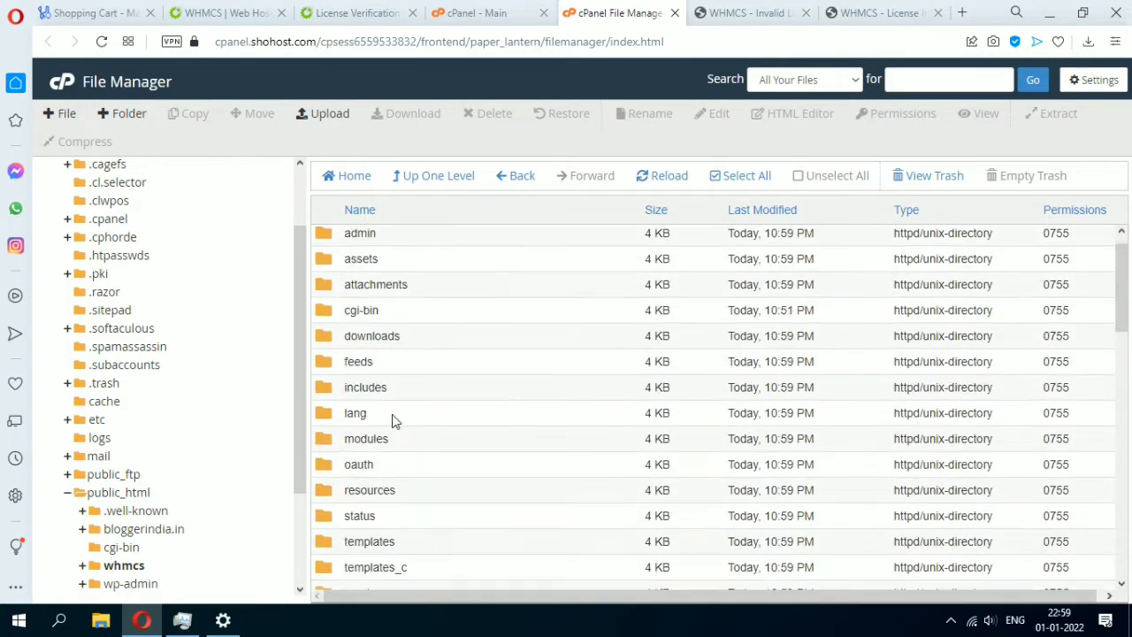
pyautogui.scroll(-2, 394, 424)
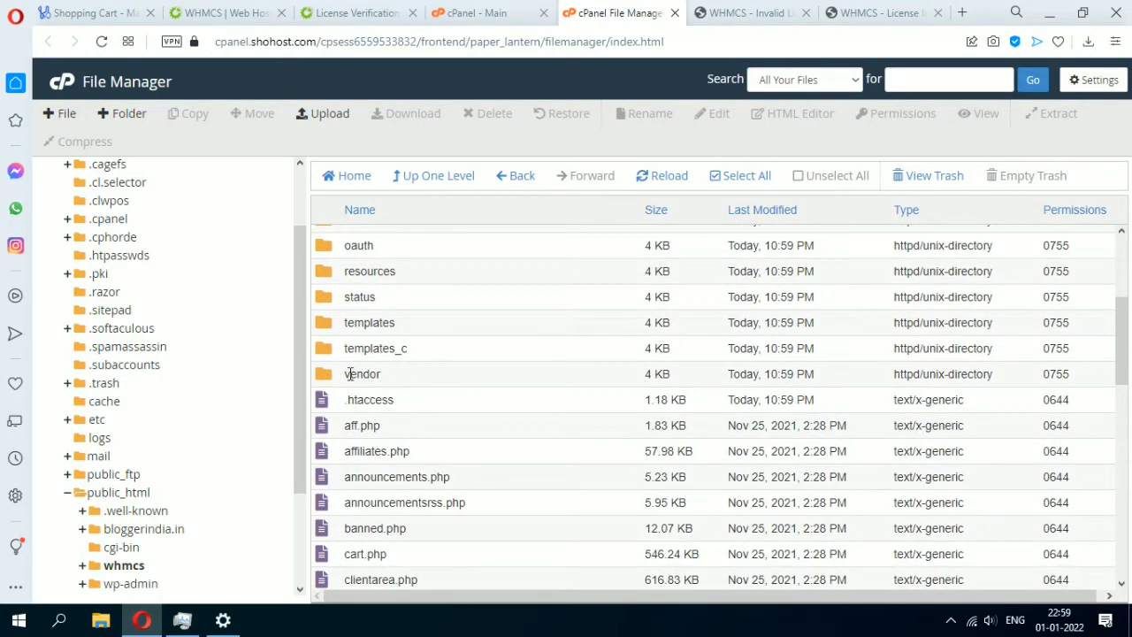
# Navigate through vendor/whmcs/whmcs-foundation into the lib folder.
pyautogui.doubleClick(403, 382)
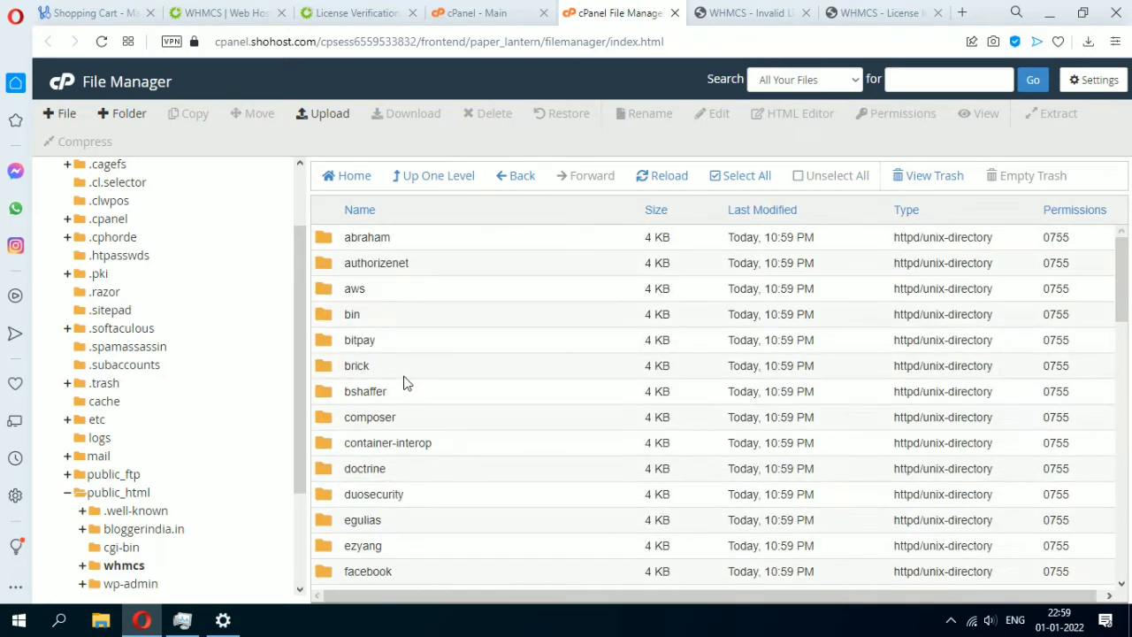
pyautogui.scroll(-10, 408, 428)
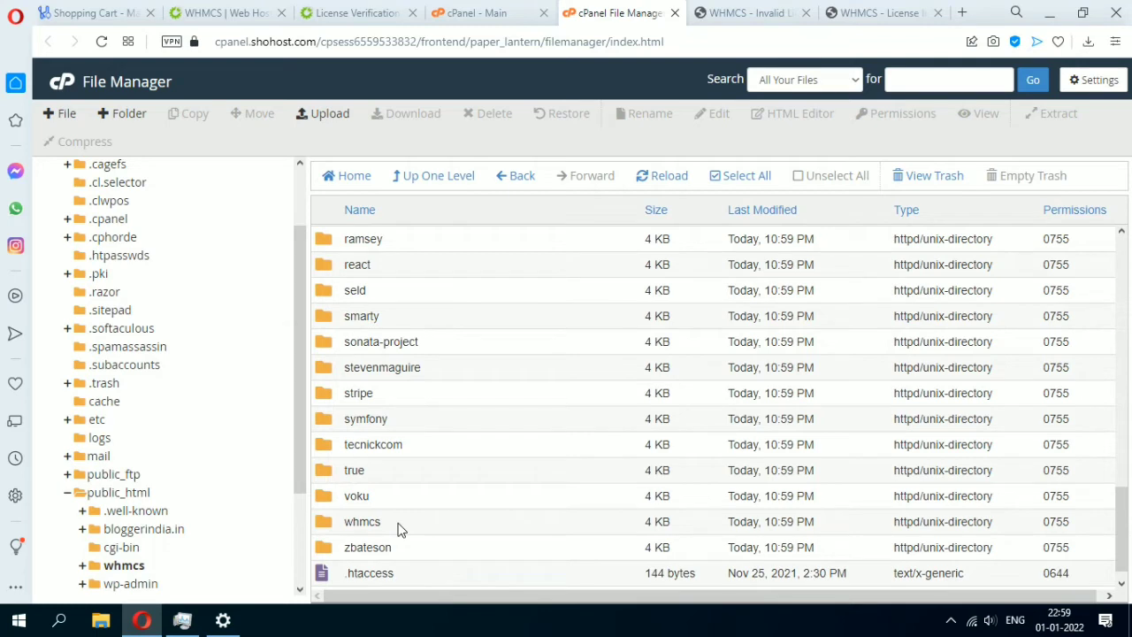
pyautogui.doubleClick(397, 529)
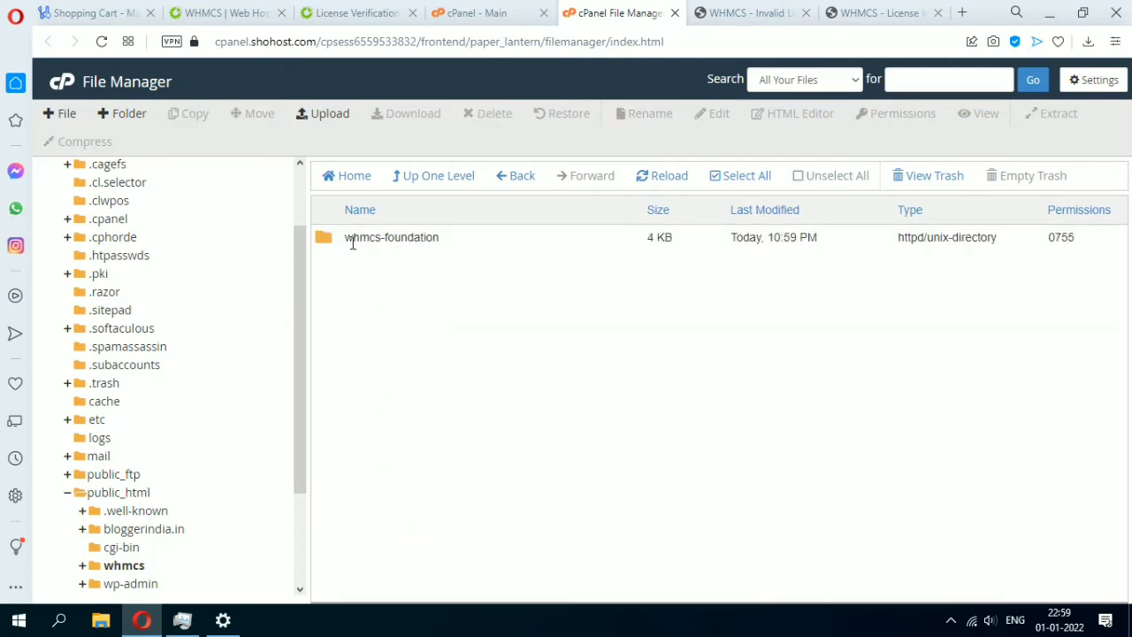
pyautogui.doubleClick(459, 236)
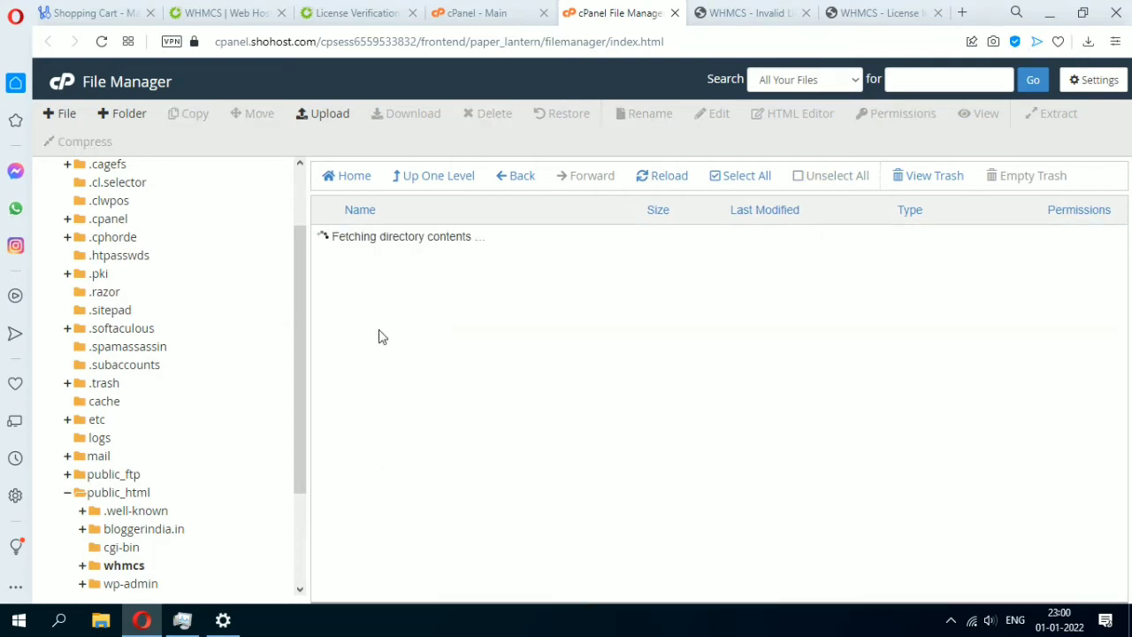
pyautogui.doubleClick(384, 235)
# Start a file upload into lib and browse the F: drive in the file picker.
pyautogui.click(313, 111)
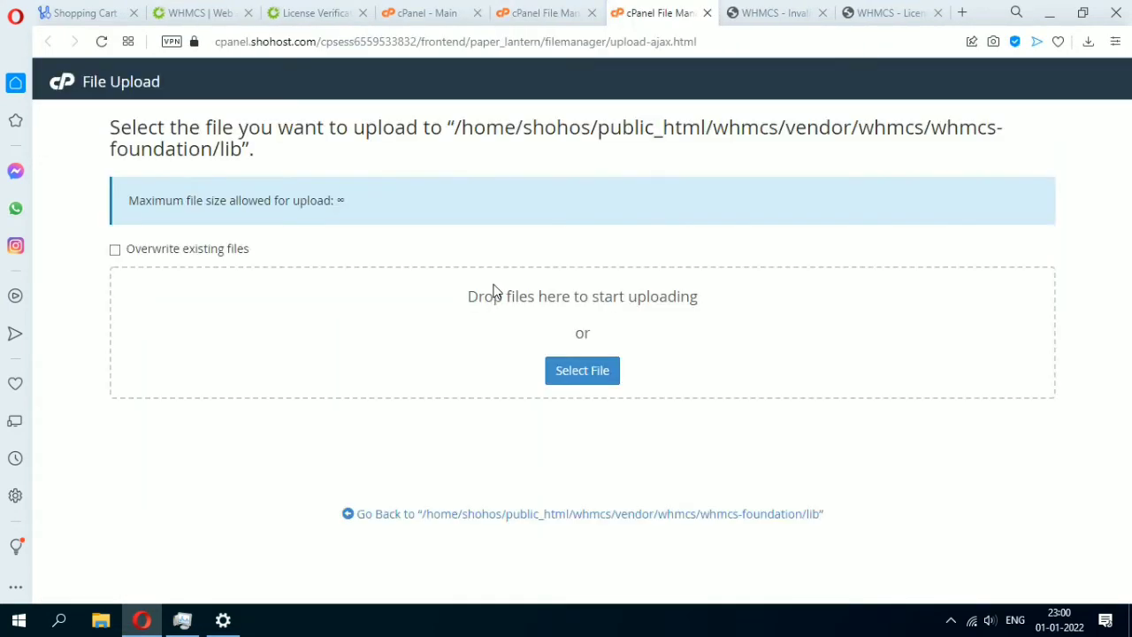
pyautogui.click(587, 369)
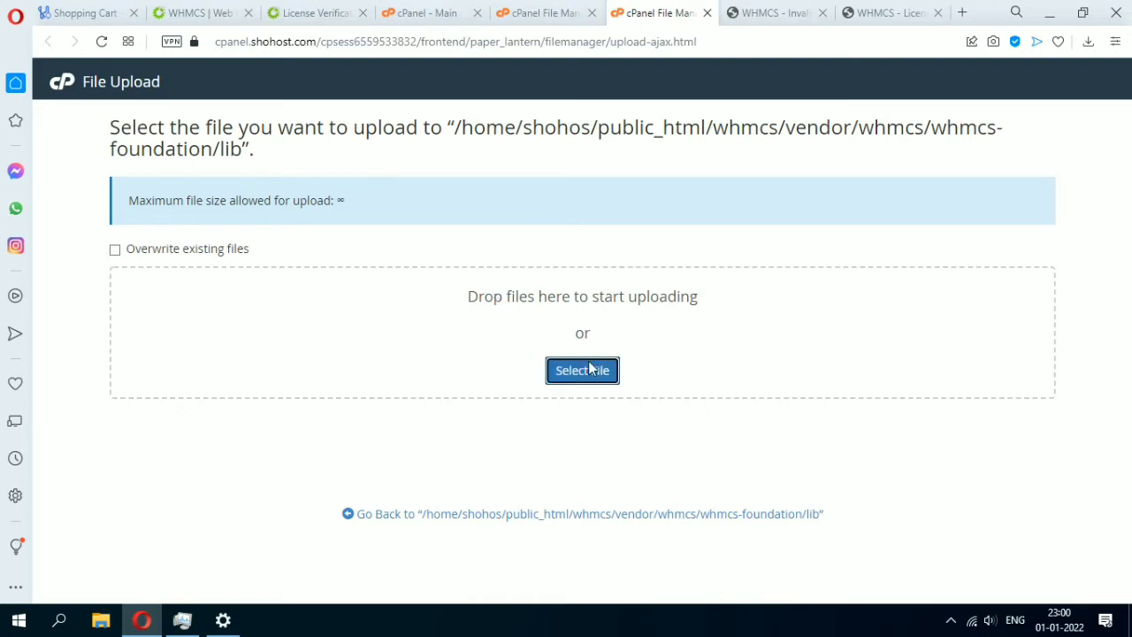
pyautogui.click(725, 316)
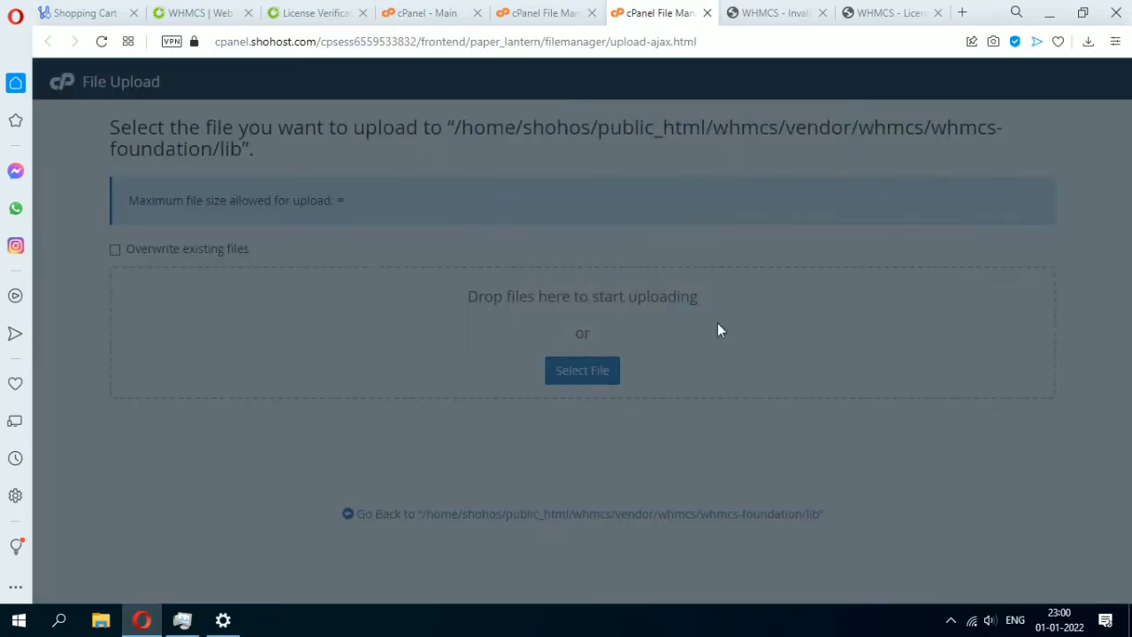
pyautogui.scroll(-4, 106, 292)
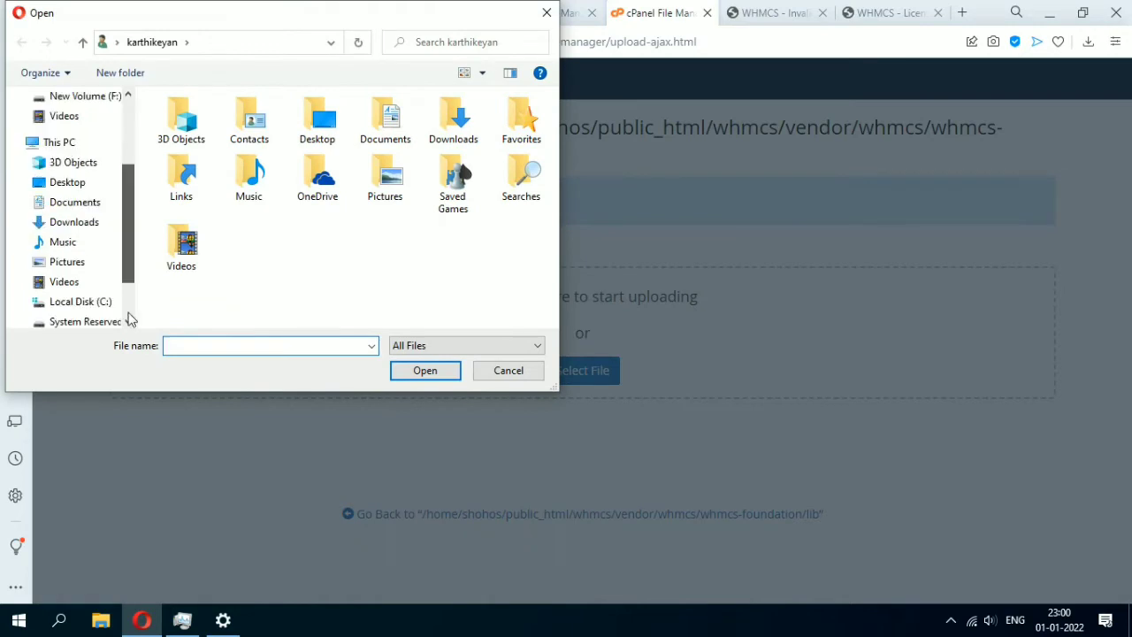
pyautogui.click(104, 284)
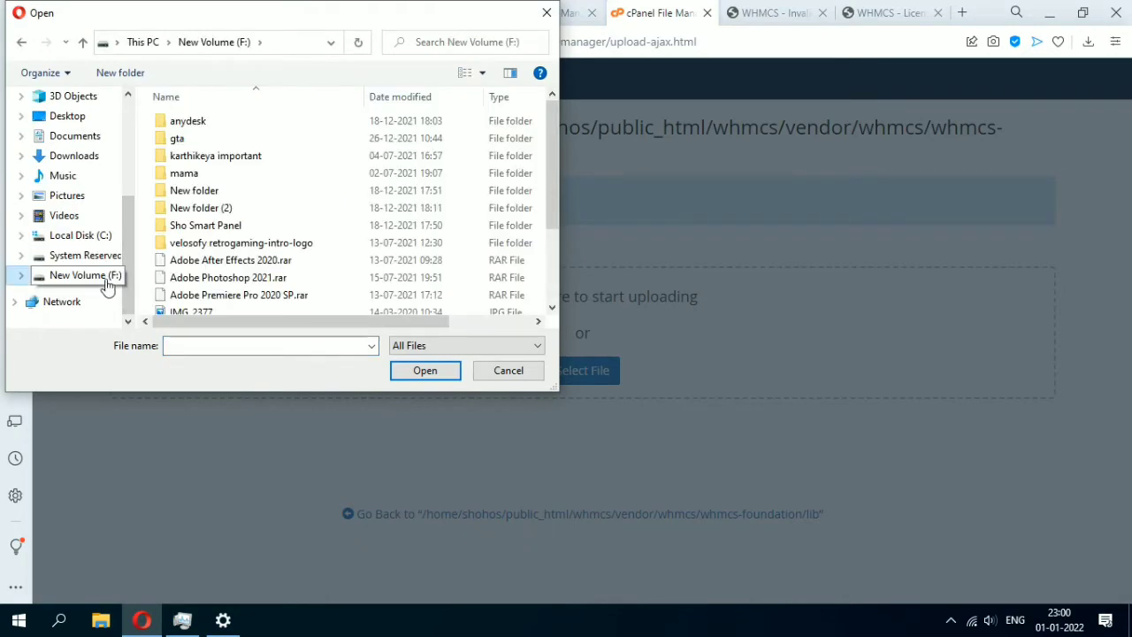
pyautogui.doubleClick(203, 158)
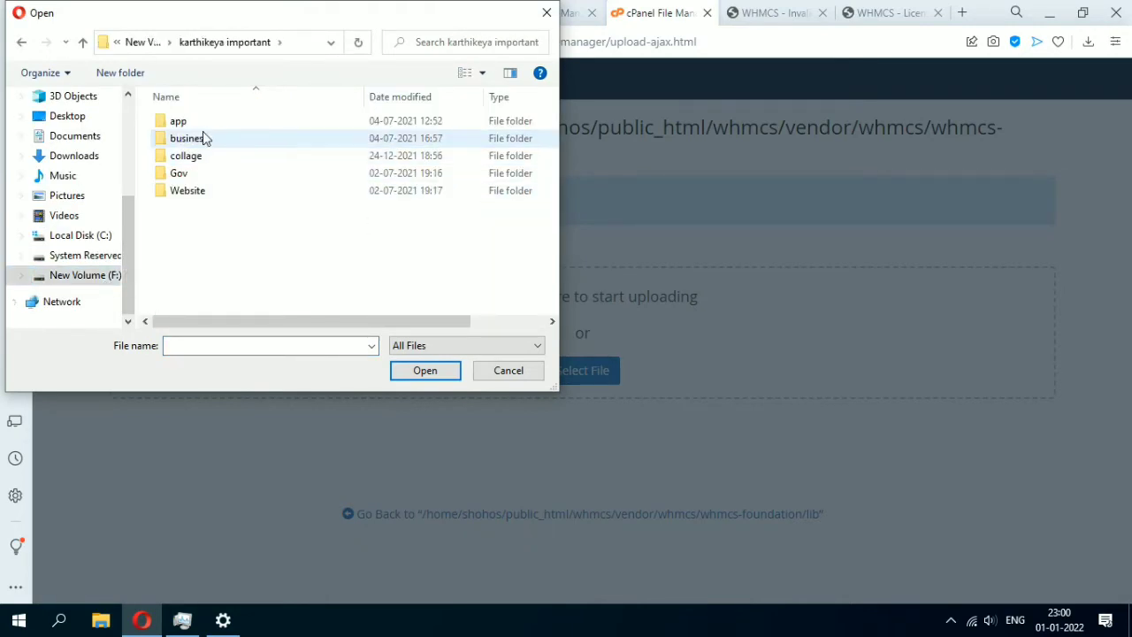
pyautogui.doubleClick(203, 139)
pyautogui.click(181, 121)
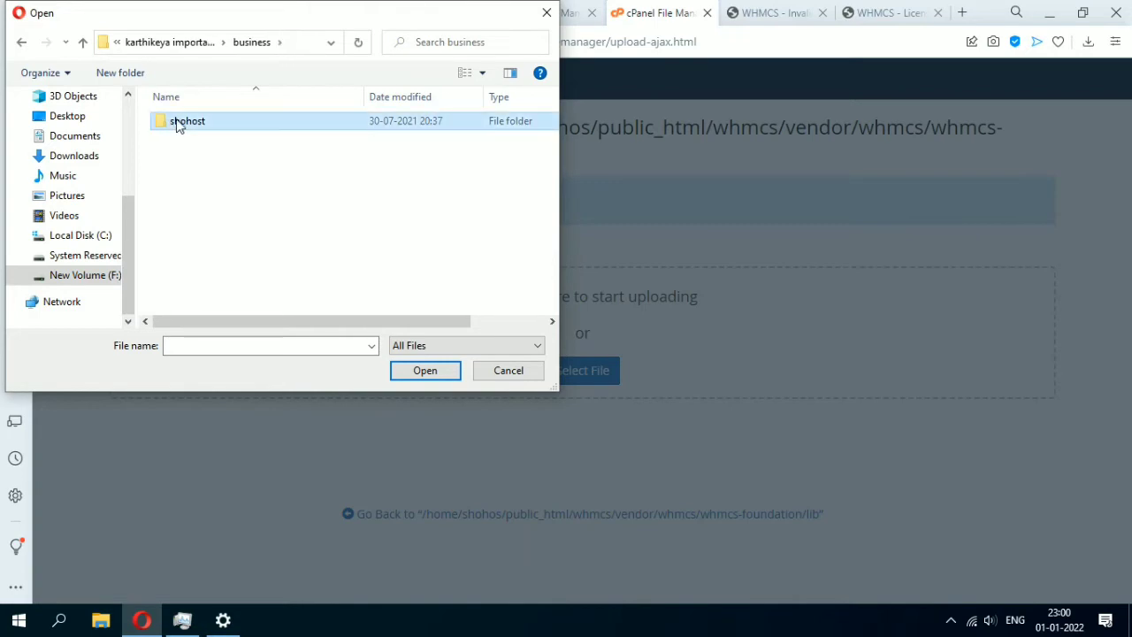
pyautogui.click(82, 42)
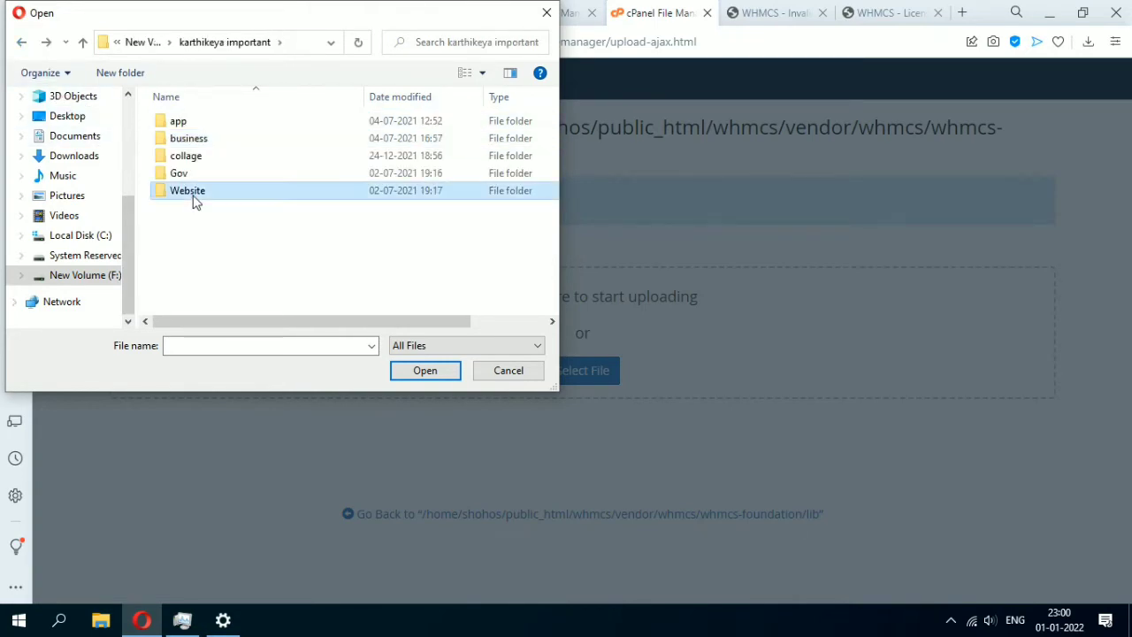
# Upload License.php from Website\whmcs\licence, overwriting the existing server copy.
pyautogui.doubleClick(192, 189)
pyautogui.doubleClick(195, 157)
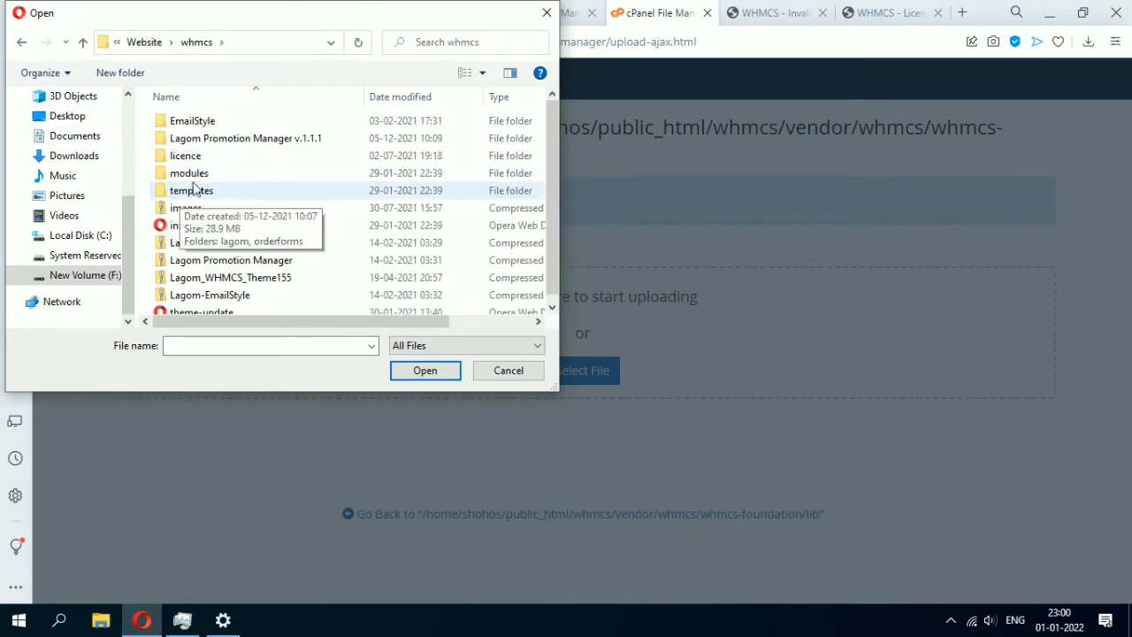
pyautogui.scroll(-1, 208, 212)
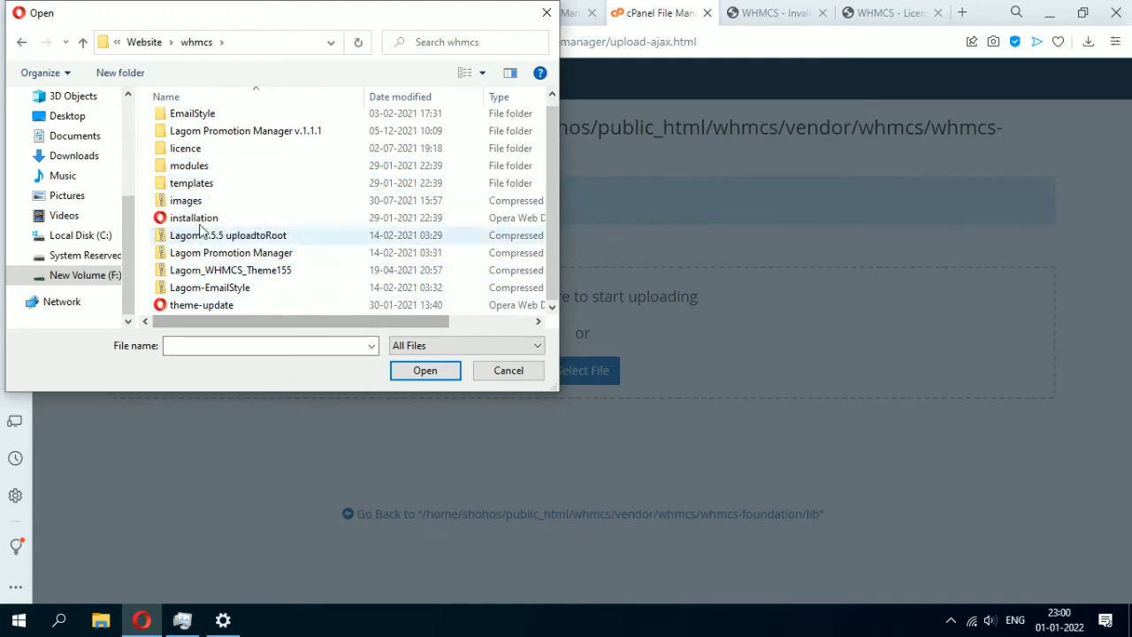
pyautogui.scroll(1, 192, 214)
pyautogui.doubleClick(194, 158)
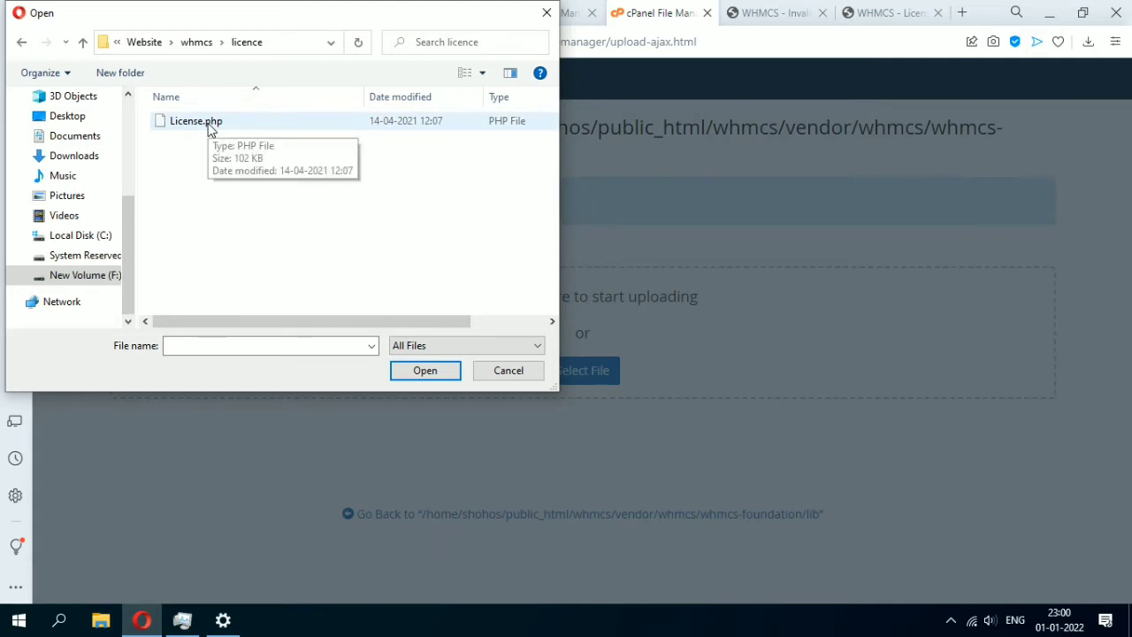
pyautogui.click(210, 130)
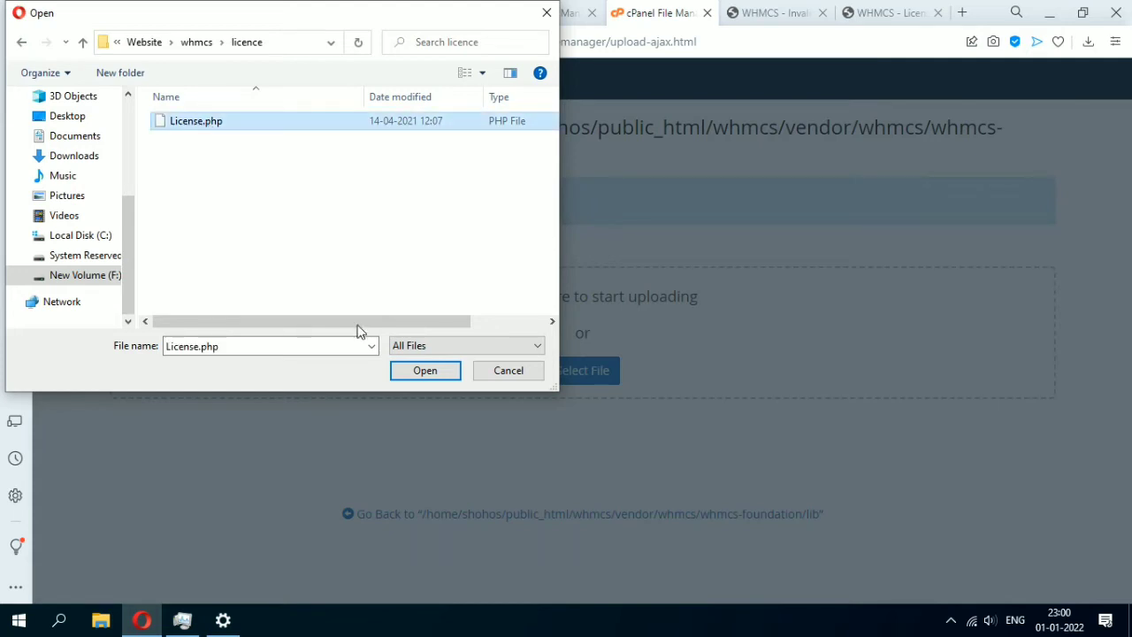
pyautogui.click(414, 373)
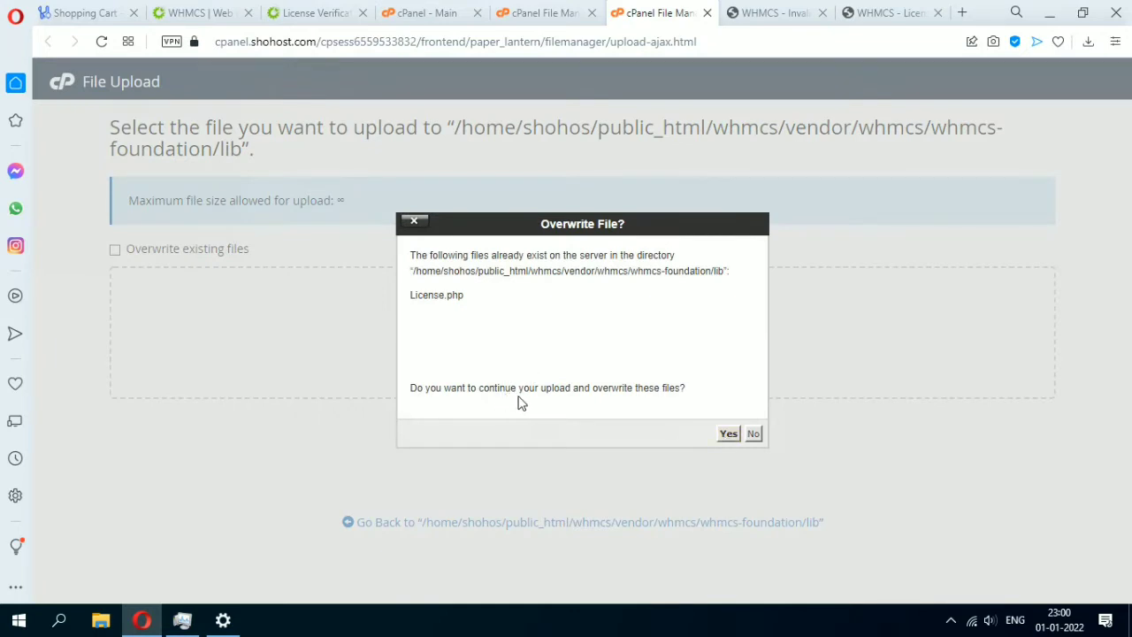
pyautogui.click(721, 434)
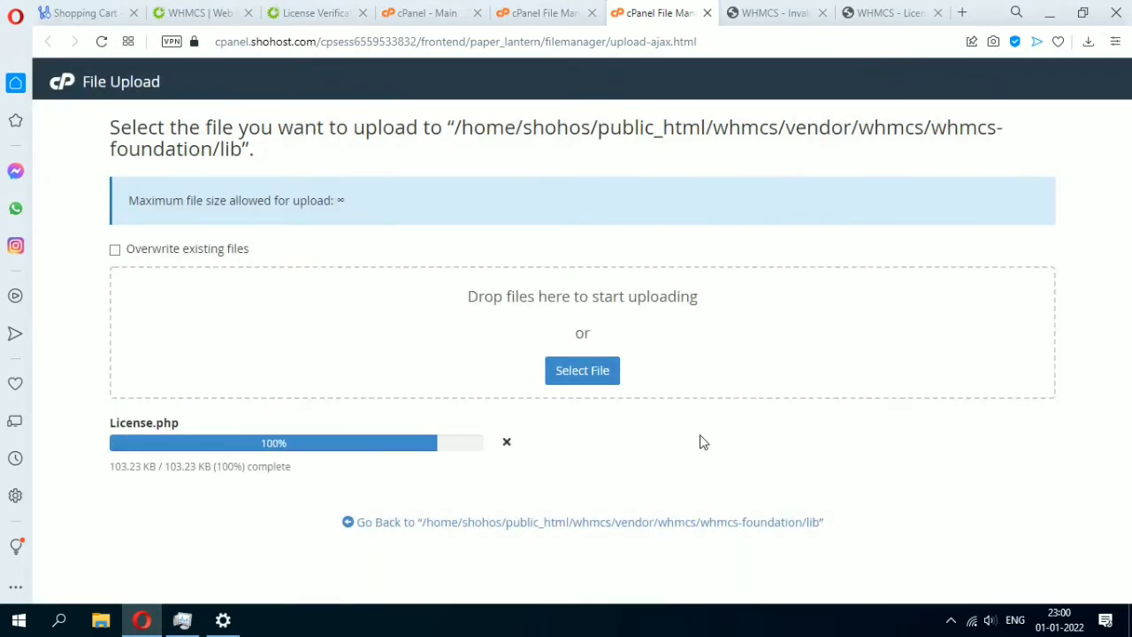
# Retest whmcs.shohos.com/admin/ by removing the licenseerror.php part from the address.
pyautogui.click(592, 519)
pyautogui.click(747, 13)
pyautogui.moveTo(467, 40); pyautogui.dragTo(403, 40)
pyautogui.moveTo(560, 44); pyautogui.dragTo(358, 69)
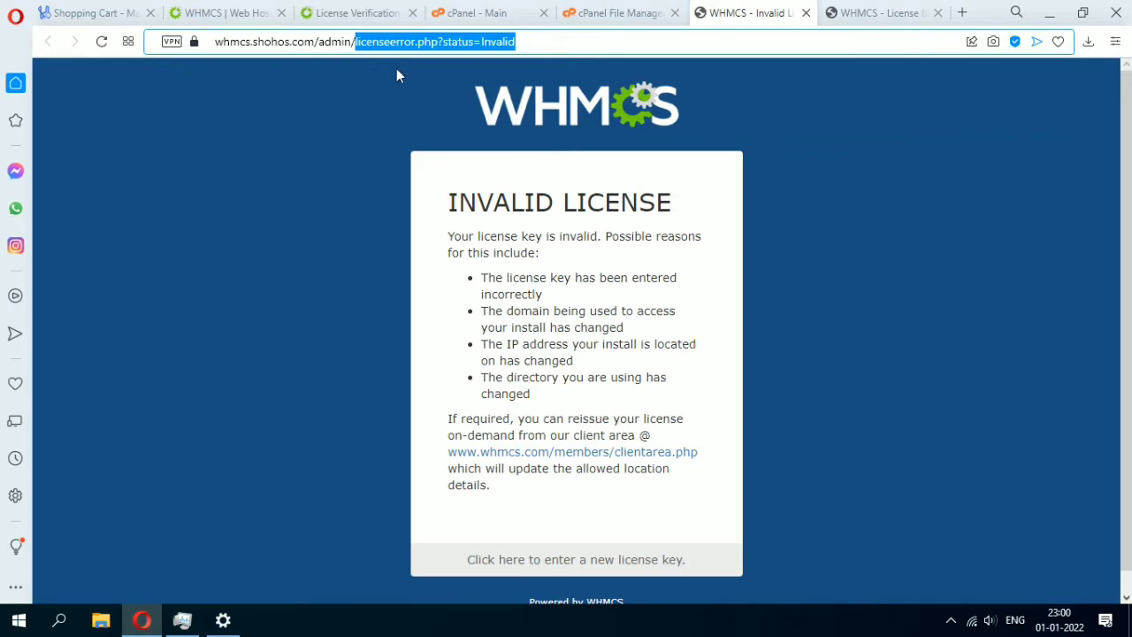
pyautogui.press('BackSpace')
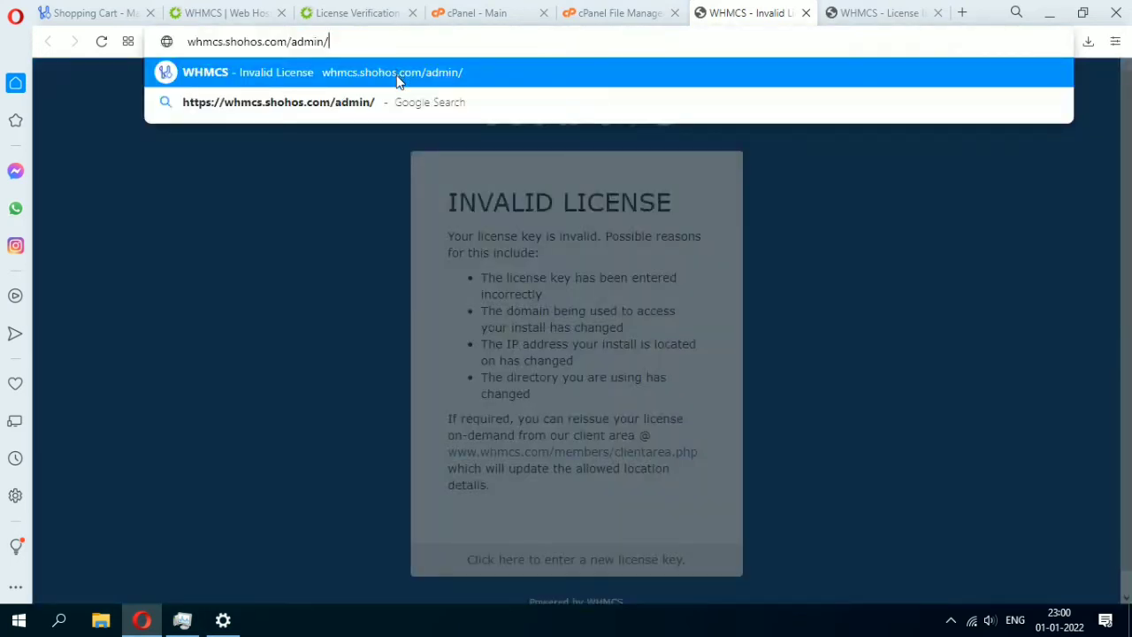
pyautogui.press('Return')
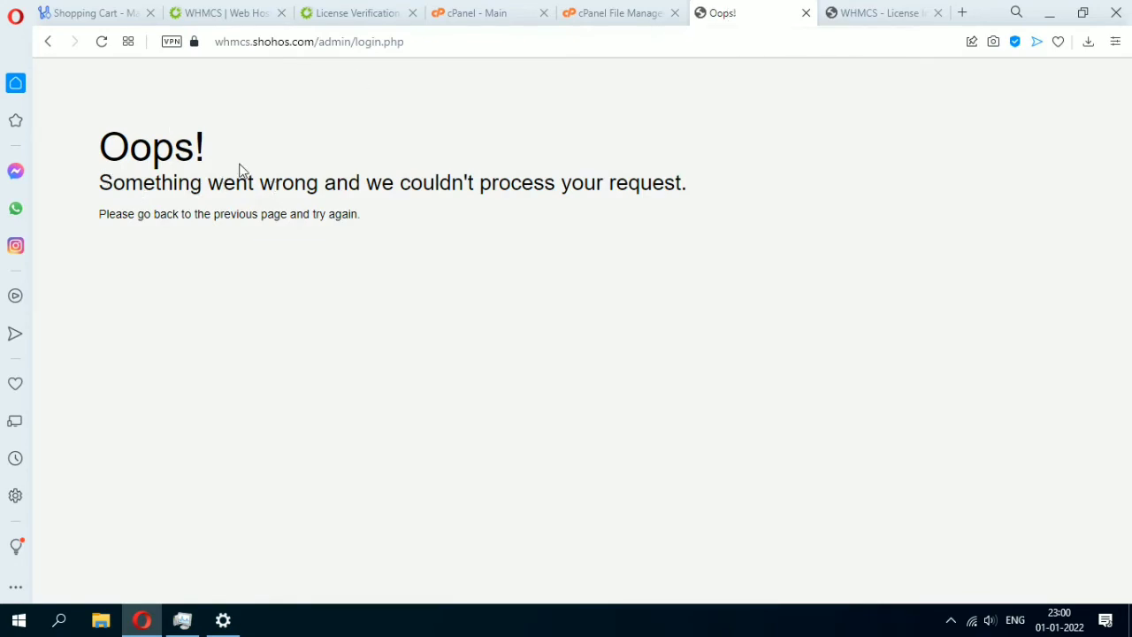
# Load the site root whmcs.shohos.com instead of the admin path.
pyautogui.moveTo(318, 41); pyautogui.dragTo(639, 48)
pyautogui.press('BackSpace')
pyautogui.press('Return')
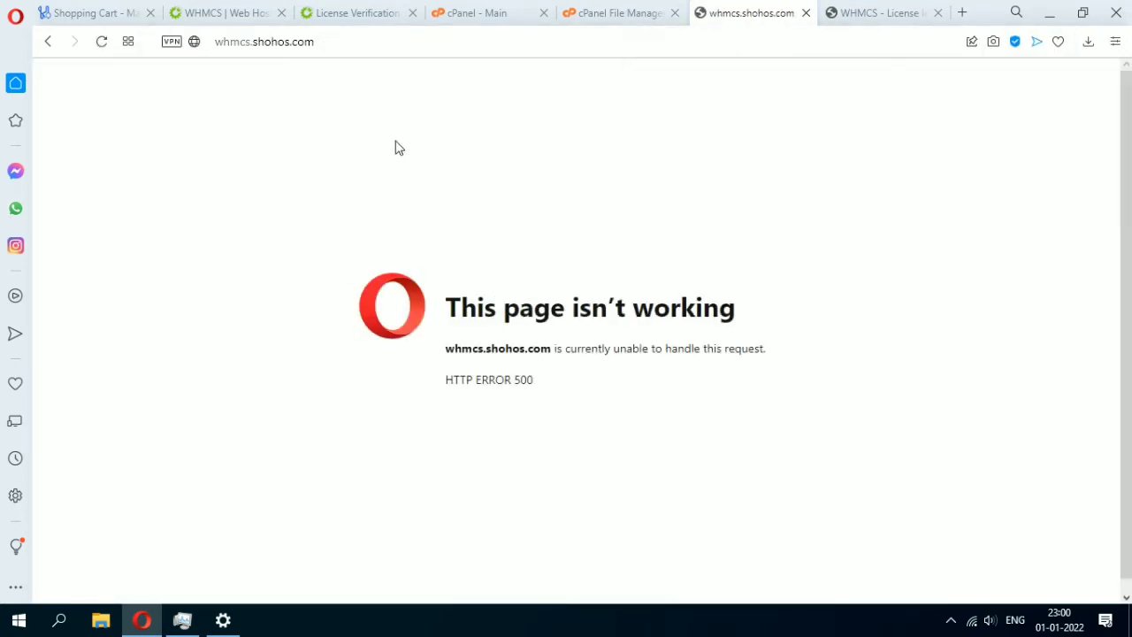
# Reload the whmcs.shohos.com error page and the WHMCS license details page.
pyautogui.click(596, 10)
pyautogui.click(786, 13)
pyautogui.click(108, 47)
pyautogui.click(849, 12)
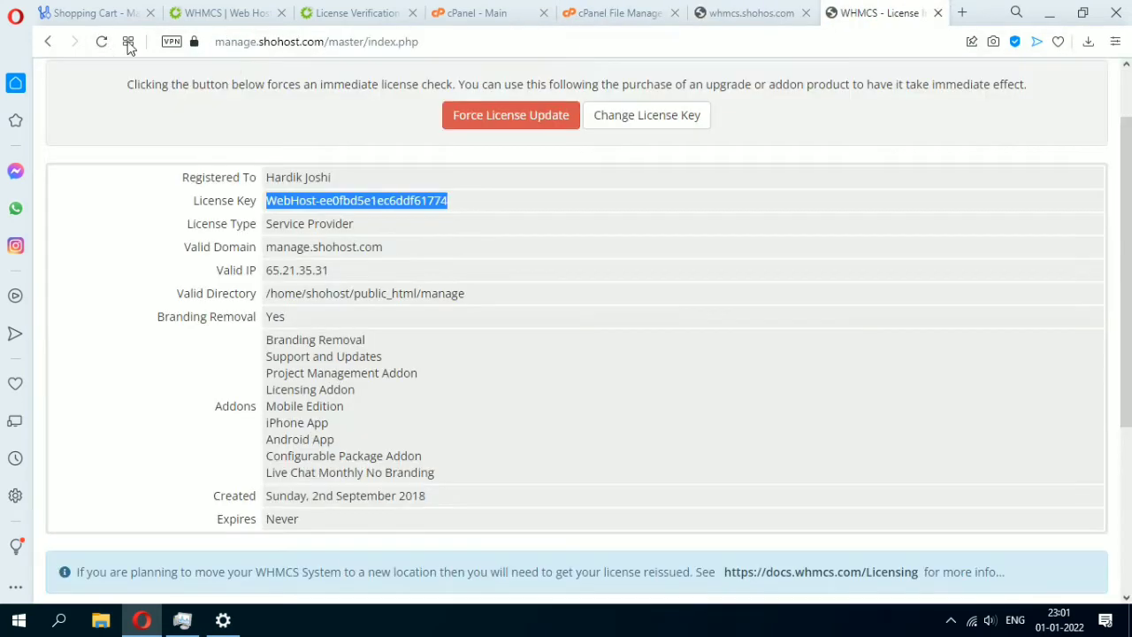
pyautogui.click(102, 41)
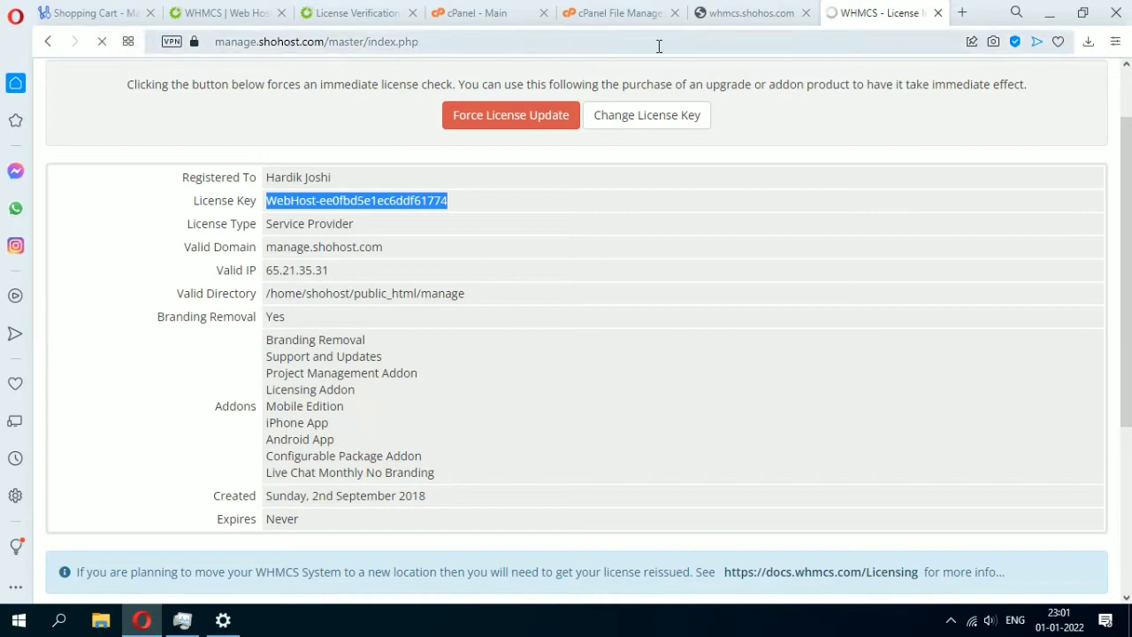
pyautogui.click(771, 14)
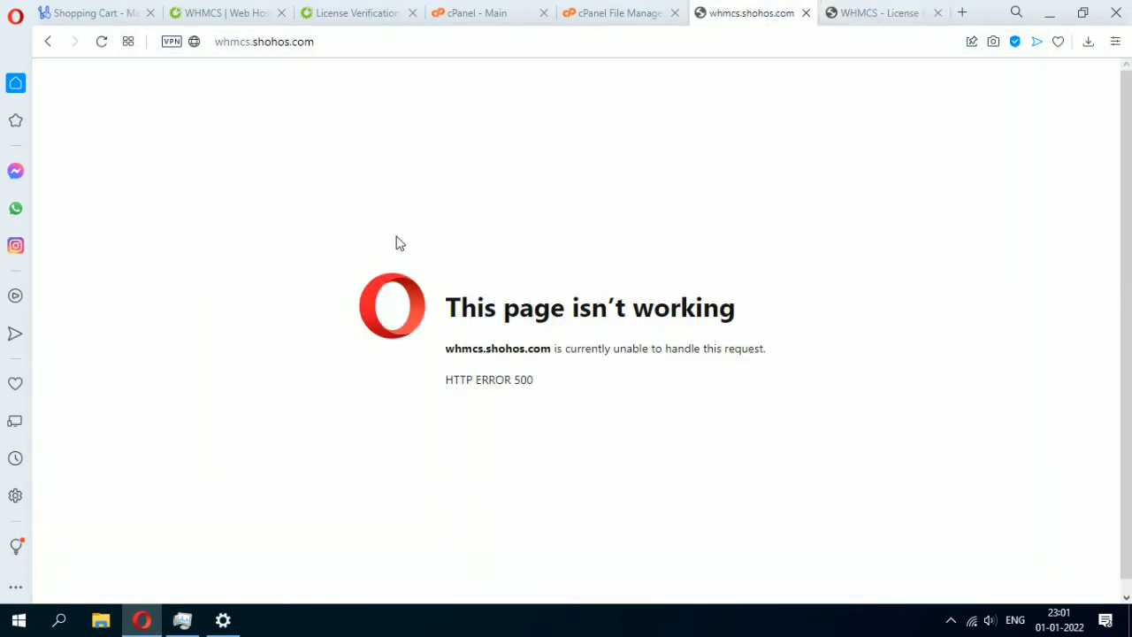
# Return to the invalid license page and change its address to admin/index.php.
pyautogui.click(372, 40)
pyautogui.doubleClick(374, 43)
pyautogui.click(349, 44)
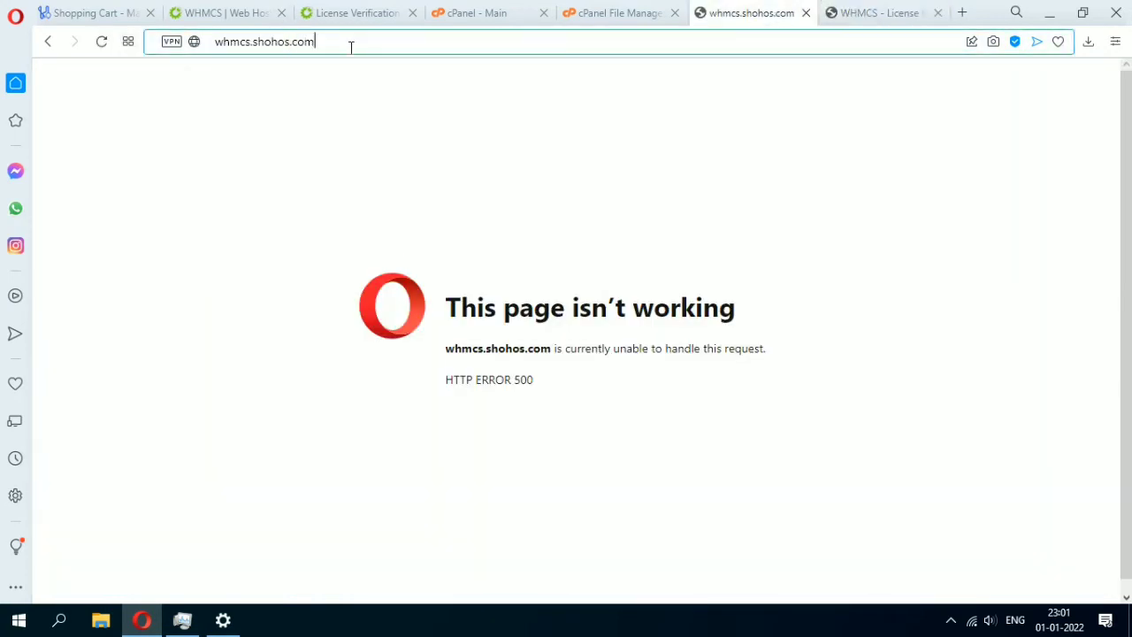
pyautogui.click(48, 42)
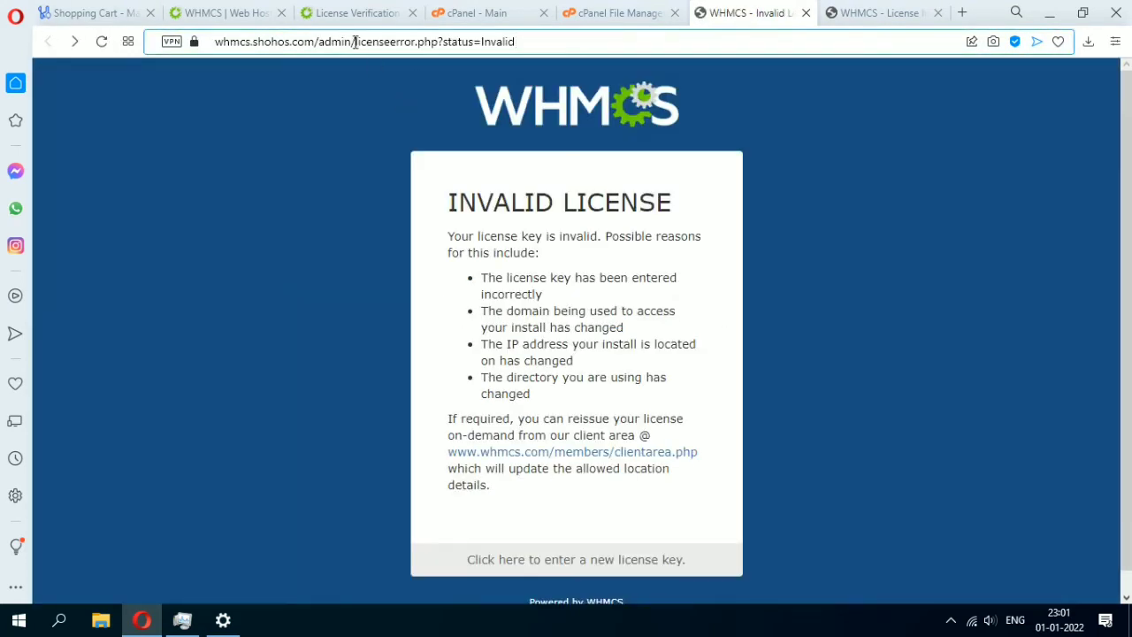
pyautogui.moveTo(355, 42); pyautogui.dragTo(632, 40)
pyautogui.press('BackSpace')
pyautogui.write('i')
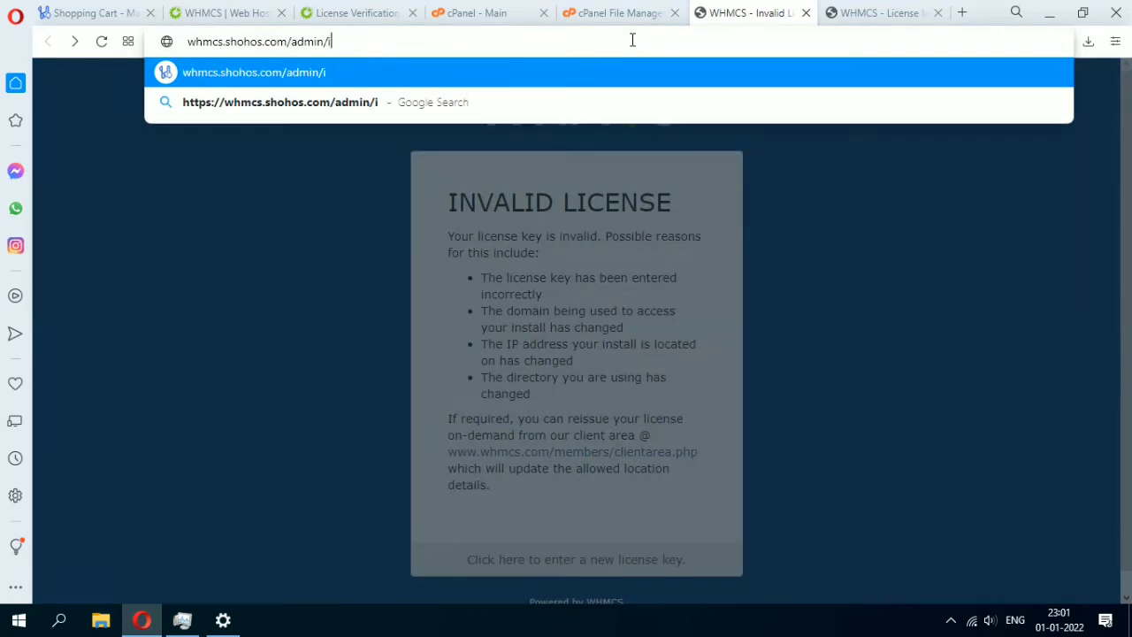
pyautogui.write('ndex.php')
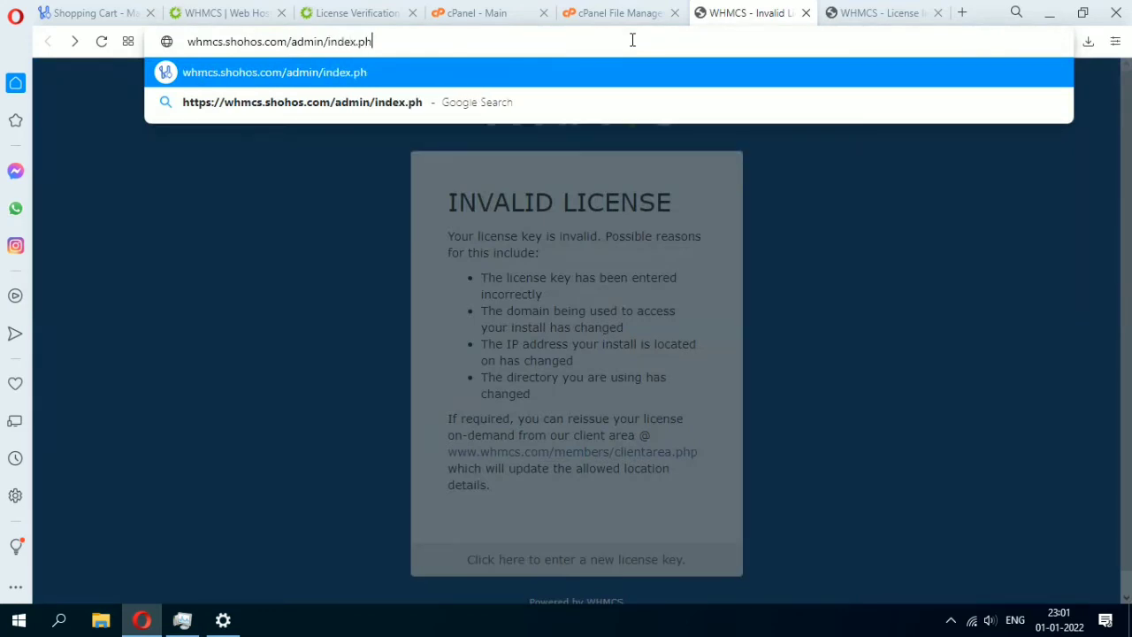
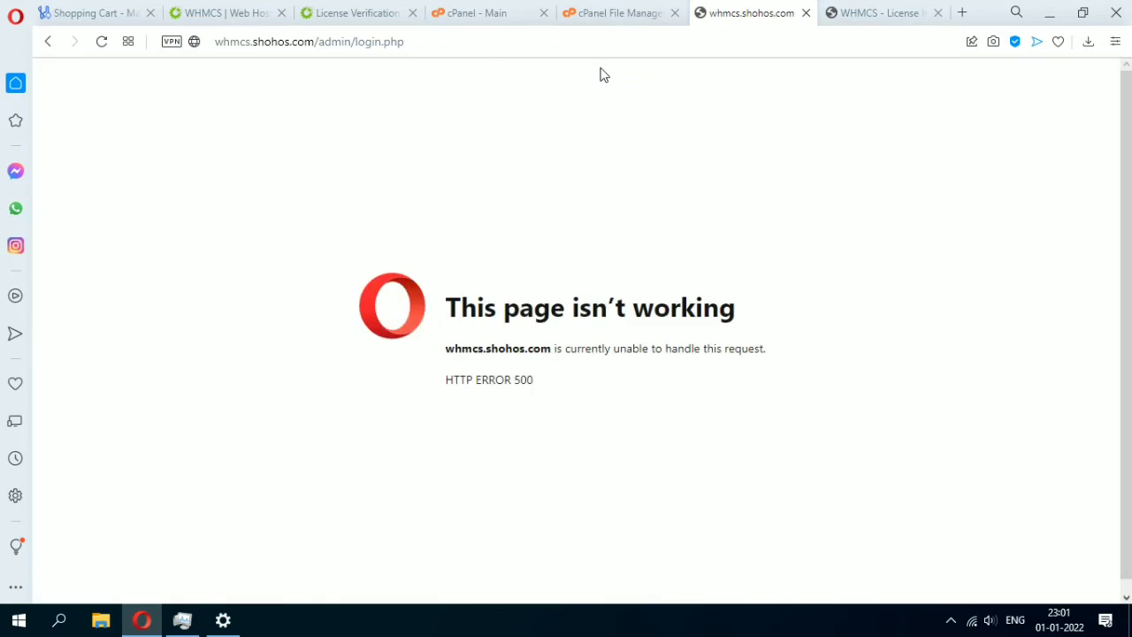
# Search cPanel for 'php', open MultiPHP Manager, and check the still-failing WHMCS subdomain tab.
pyautogui.click(630, 11)
pyautogui.click(508, 10)
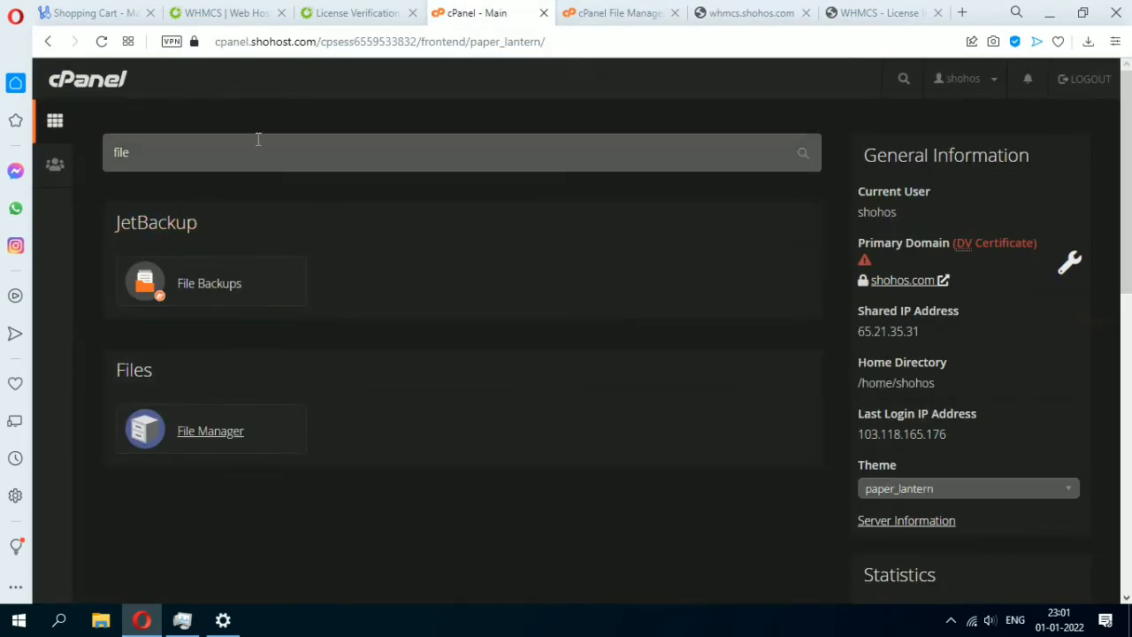
pyautogui.doubleClick(114, 152)
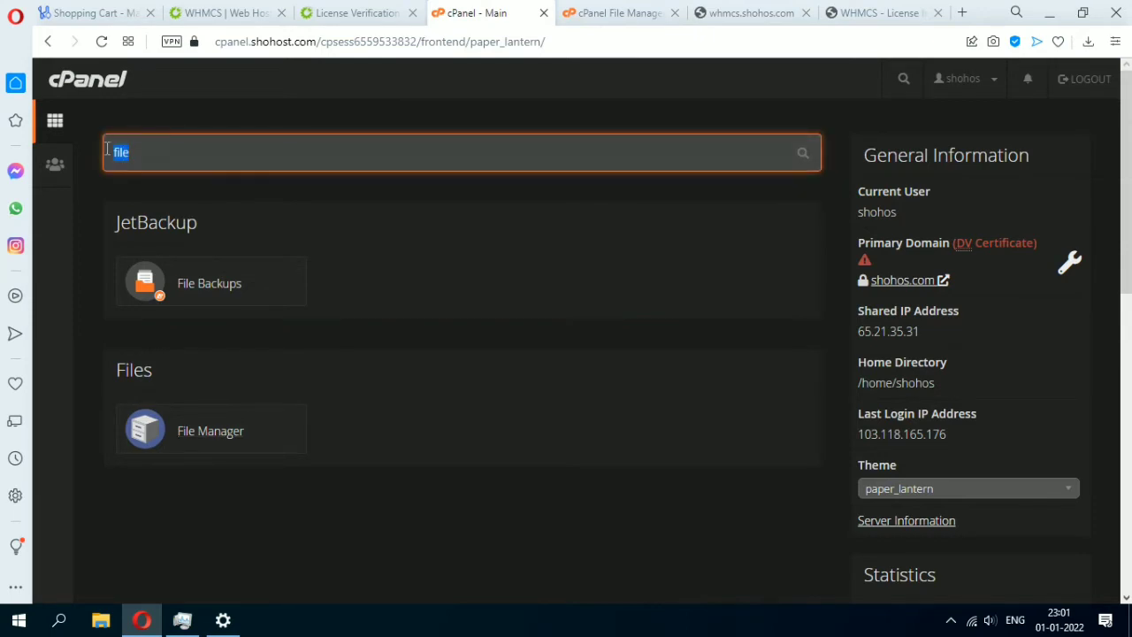
pyautogui.write('s')
pyautogui.press('BackSpace')
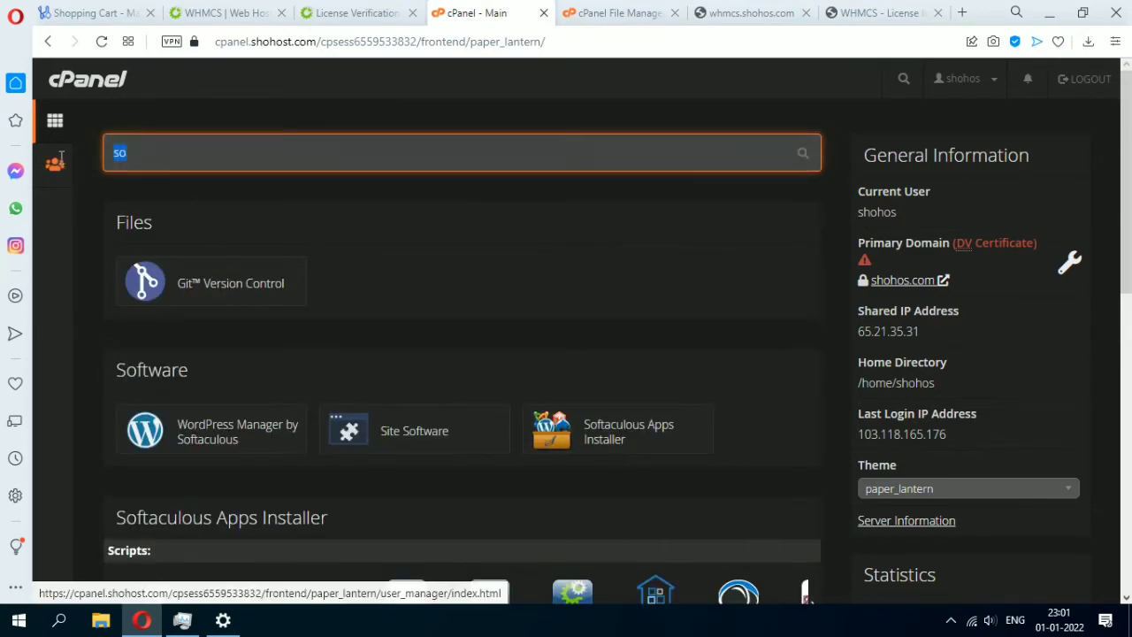
pyautogui.write('php')
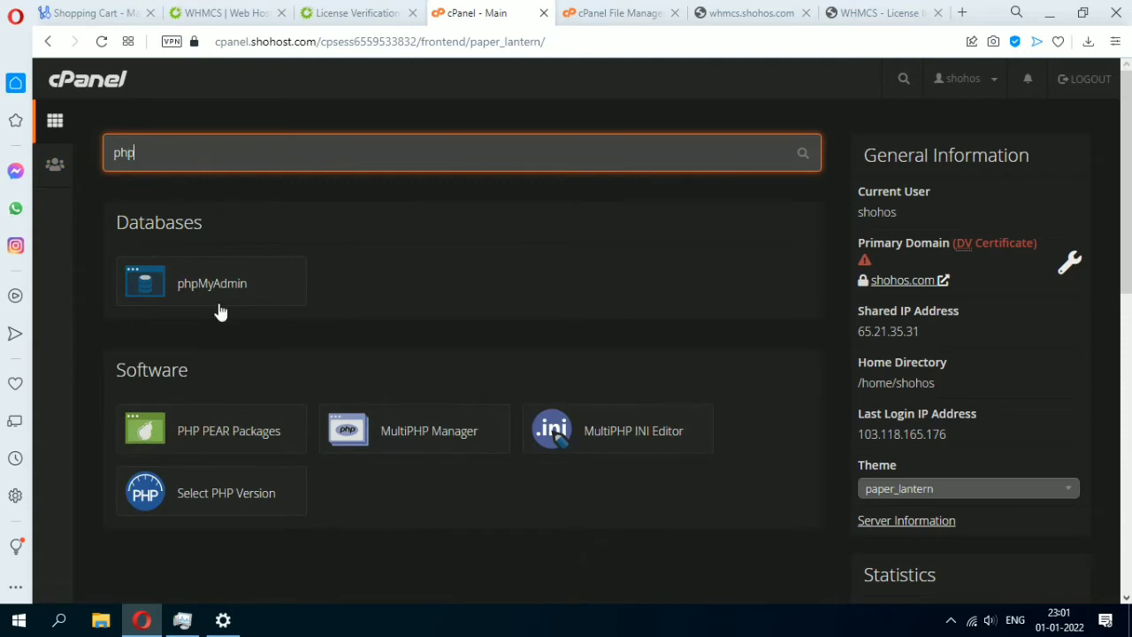
pyautogui.click(482, 435)
pyautogui.hotkey('ctrl', 'Tab')
pyautogui.hotkey('ctrl', 'Tab')
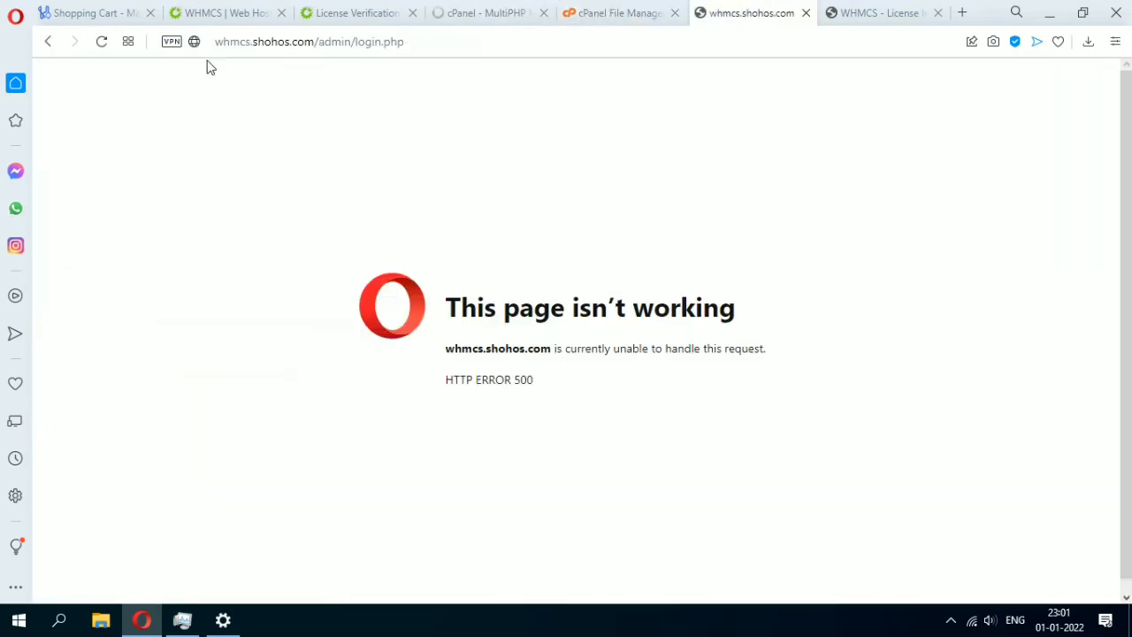
# In MultiPHP Manager, switch whmcs.shohos.com to PHP 7.4 (alt-php74) and apply.
pyautogui.click(467, 12)
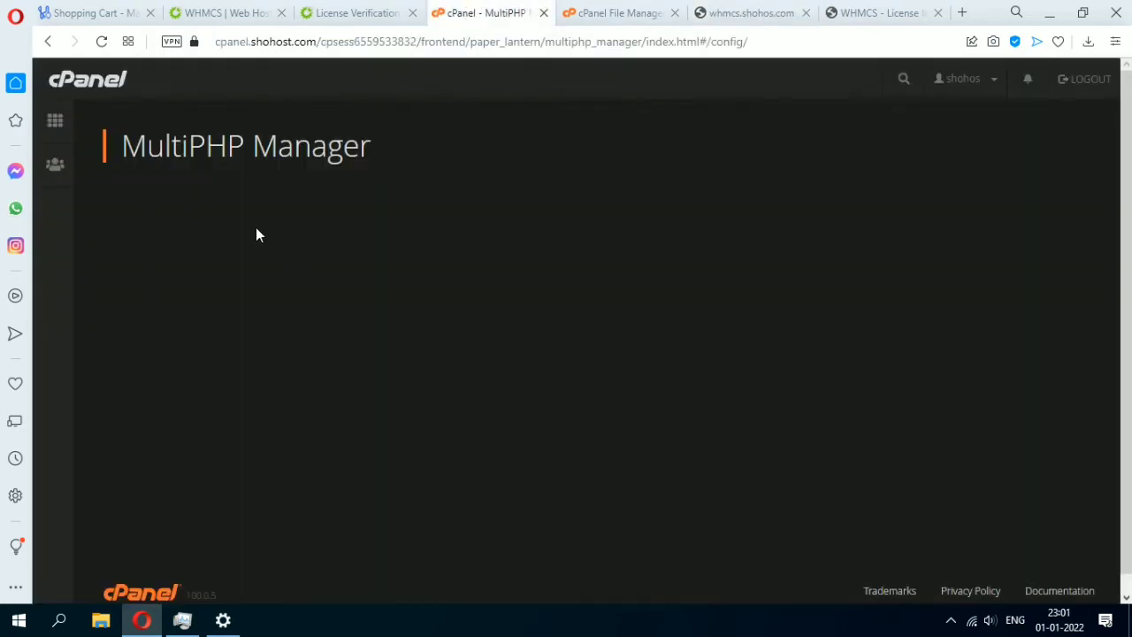
pyautogui.scroll(-3, 261, 235)
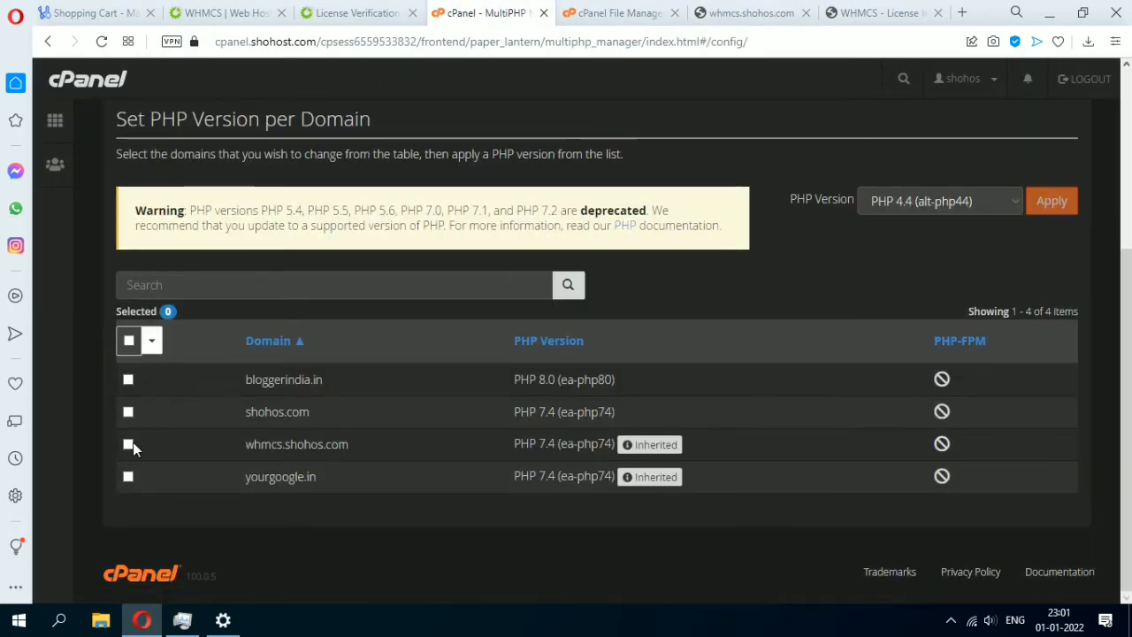
pyautogui.click(127, 444)
pyautogui.click(899, 201)
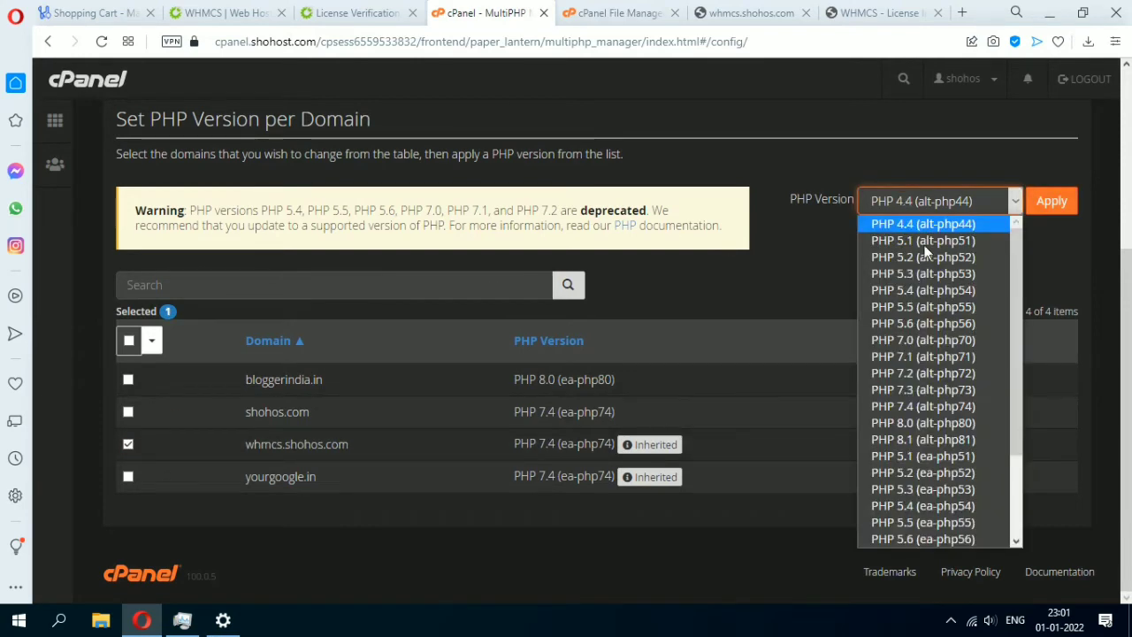
pyautogui.scroll(-3, 940, 412)
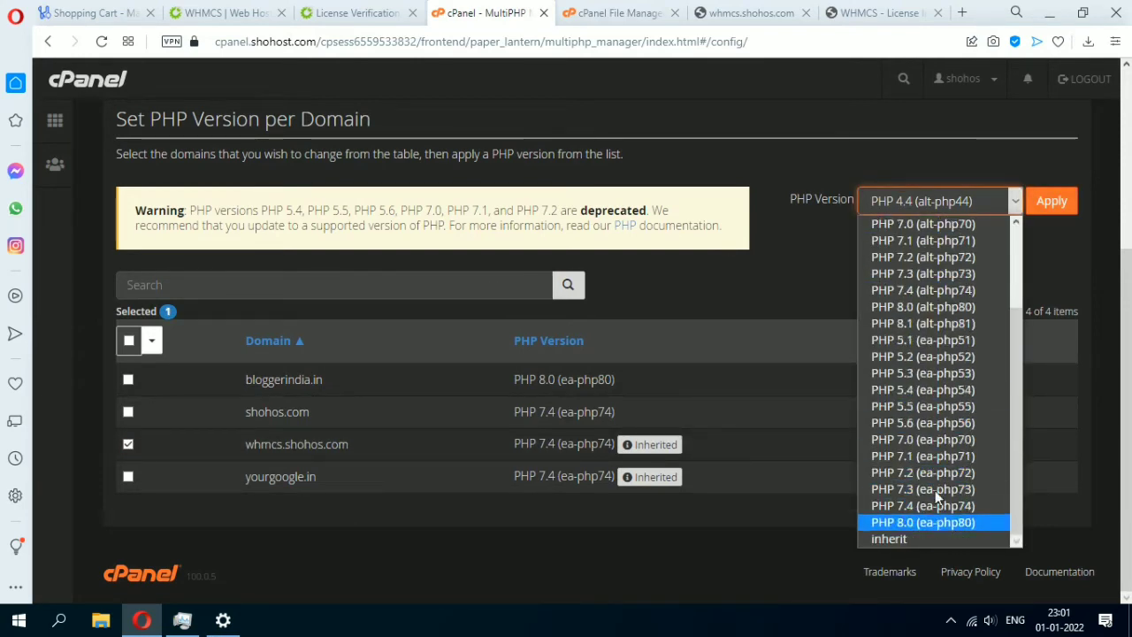
pyautogui.scroll(3, 934, 429)
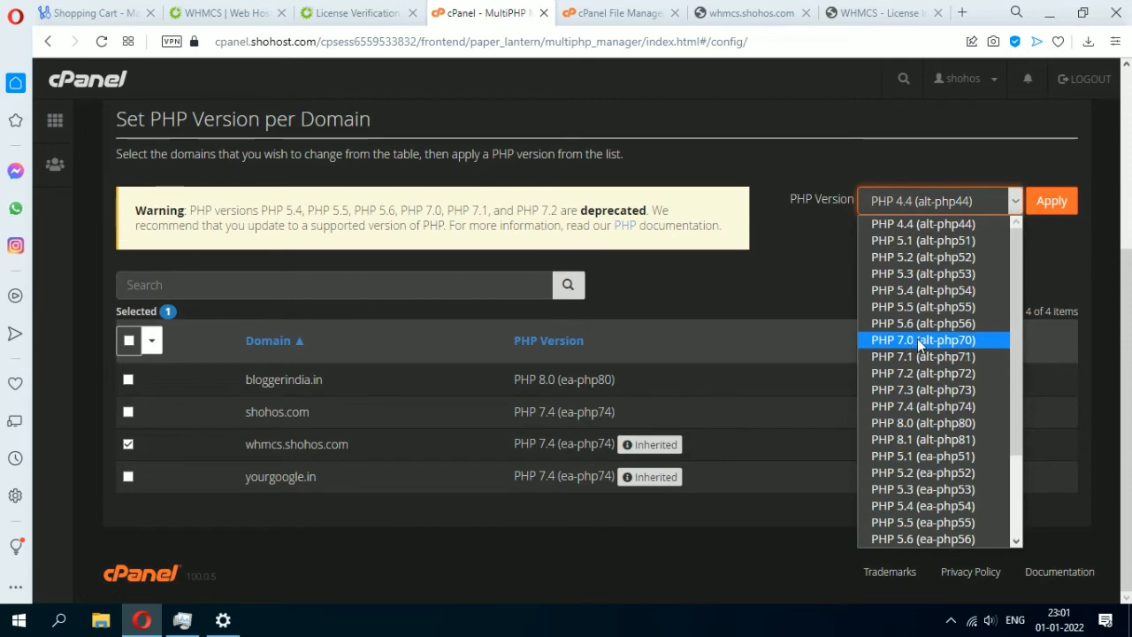
pyautogui.click(935, 410)
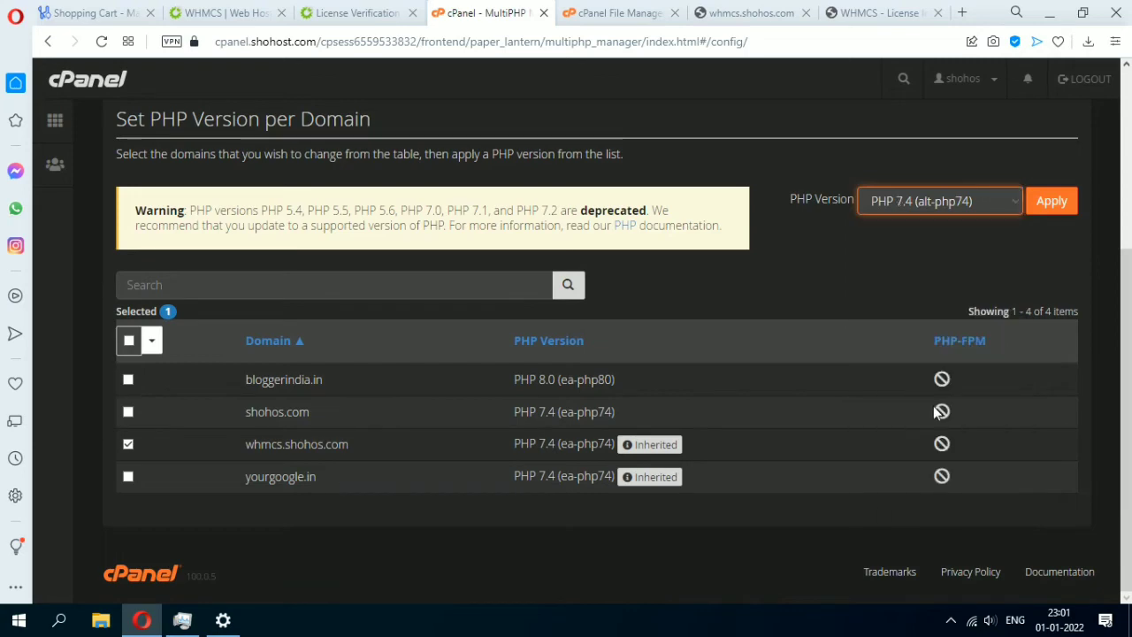
pyautogui.click(1052, 200)
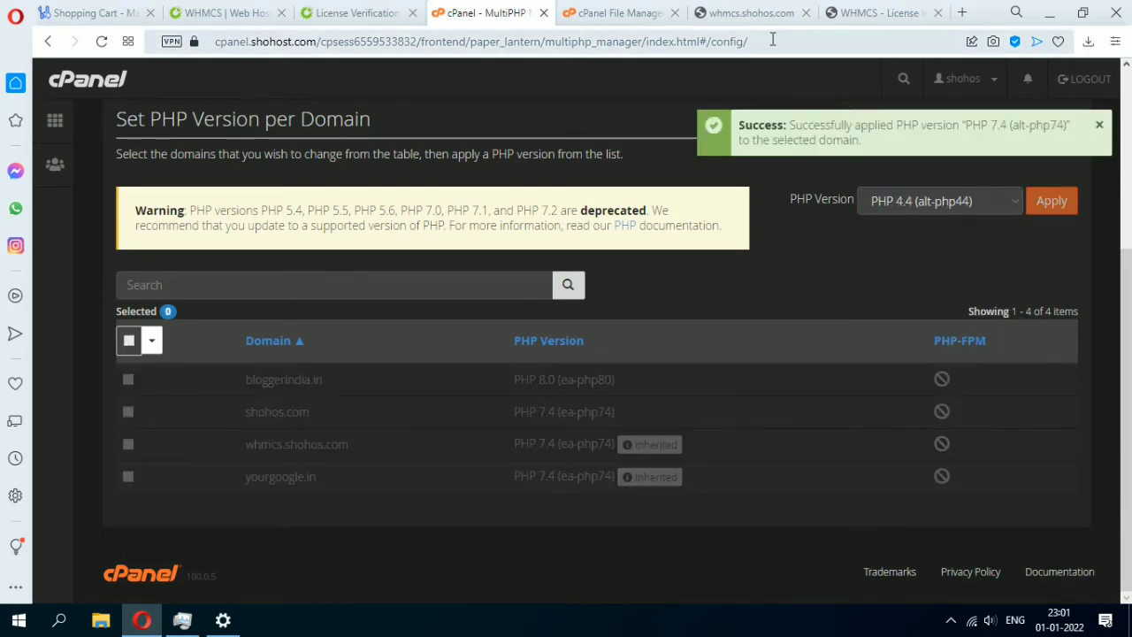
# Check the WHMCS admin login, then return to the cPanel home page.
pyautogui.click(738, 14)
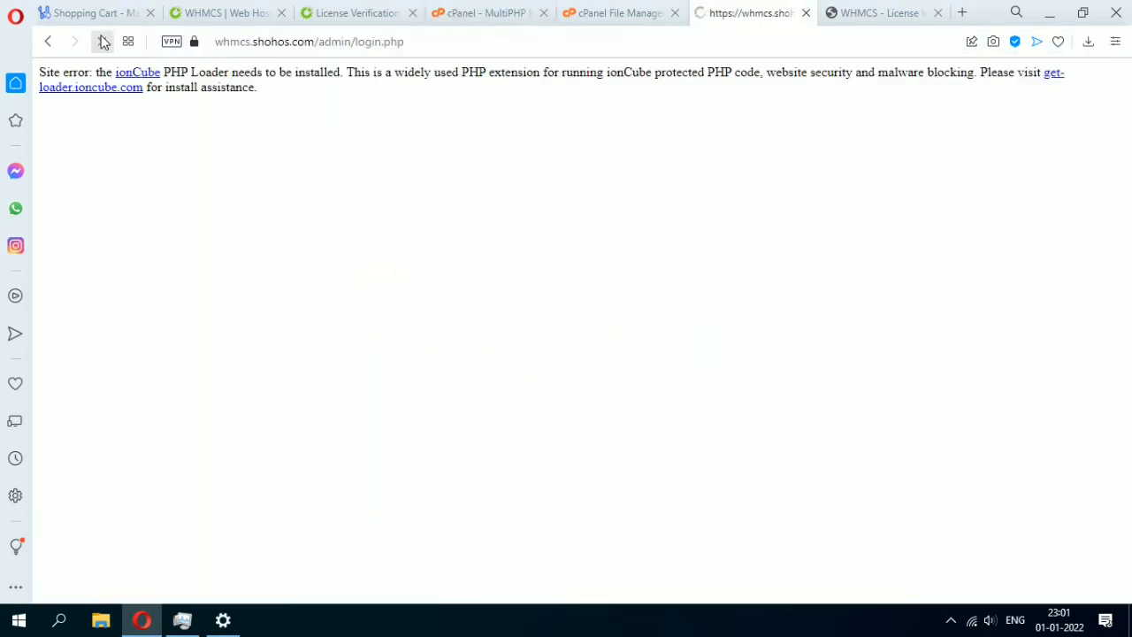
pyautogui.click(442, 22)
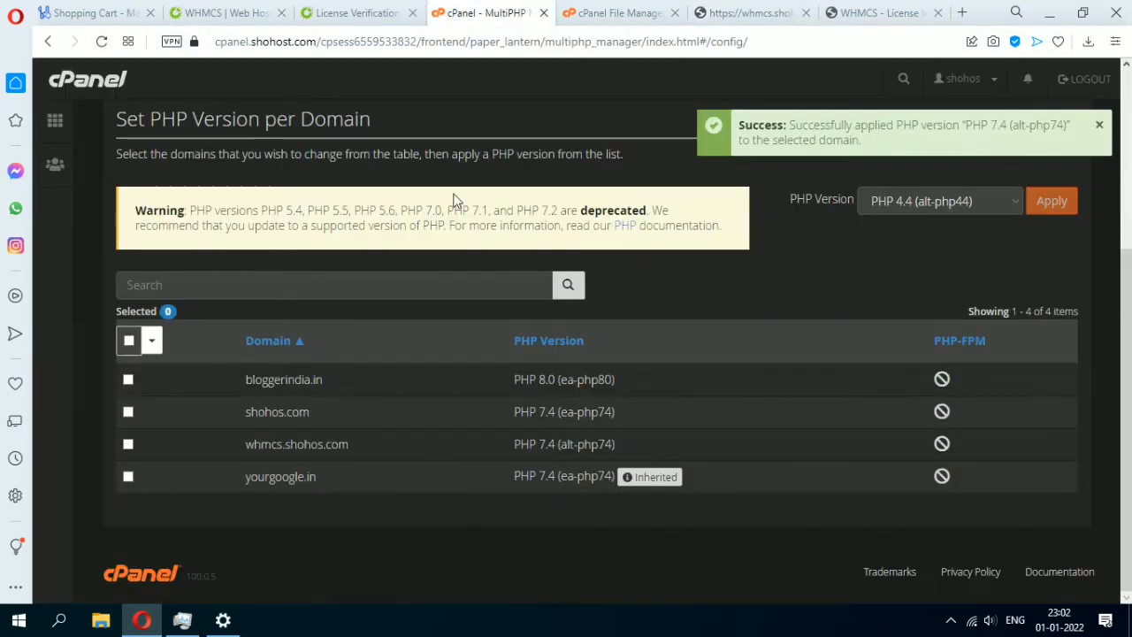
pyautogui.click(88, 78)
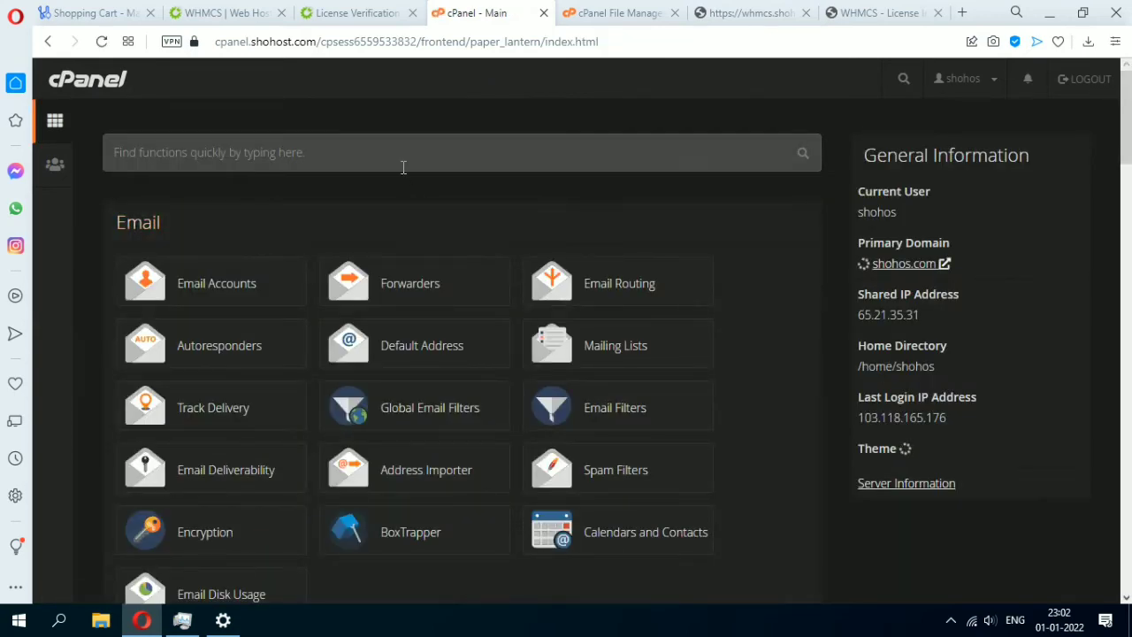
# Search 'php' and open Select PHP Version, glancing at its extensions settings.
pyautogui.click(403, 167)
pyautogui.write('p')
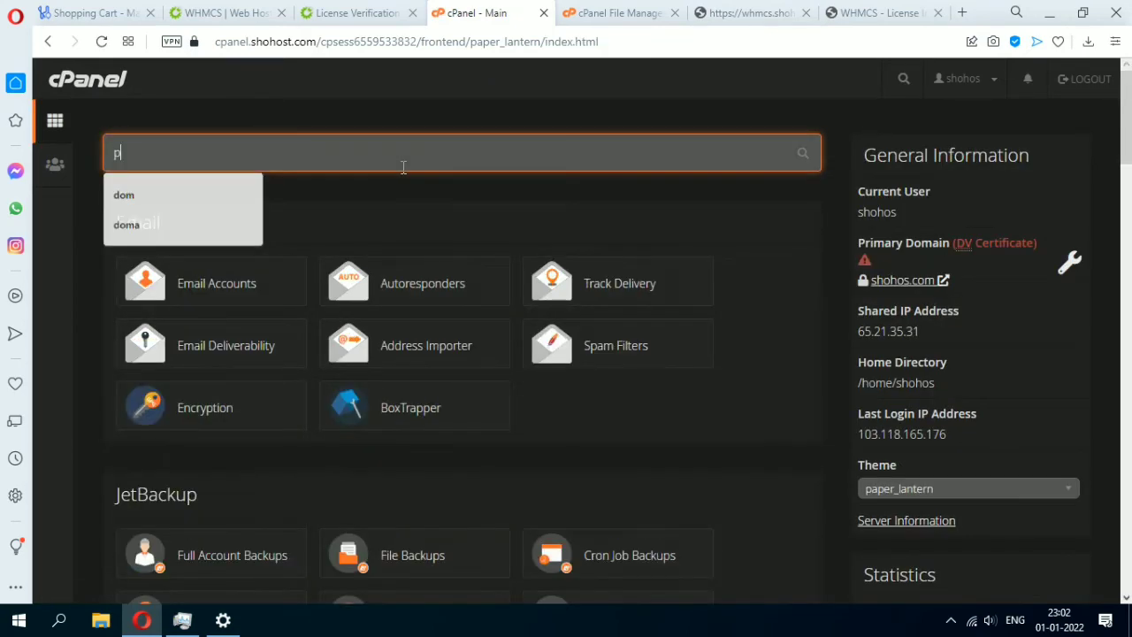
pyautogui.write('hp')
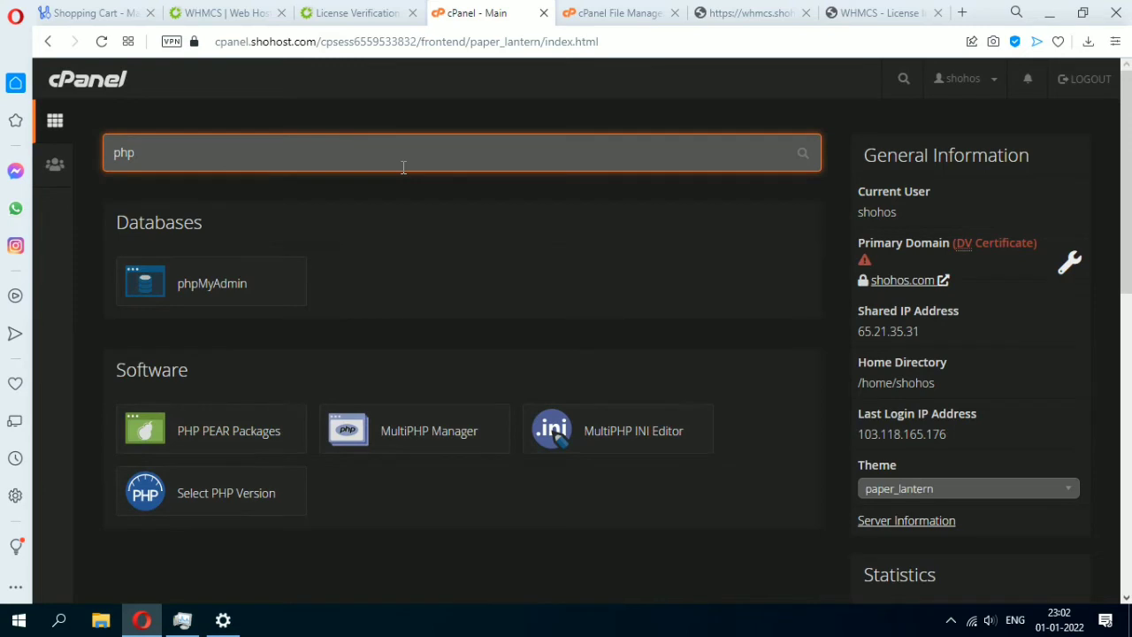
pyautogui.click(247, 505)
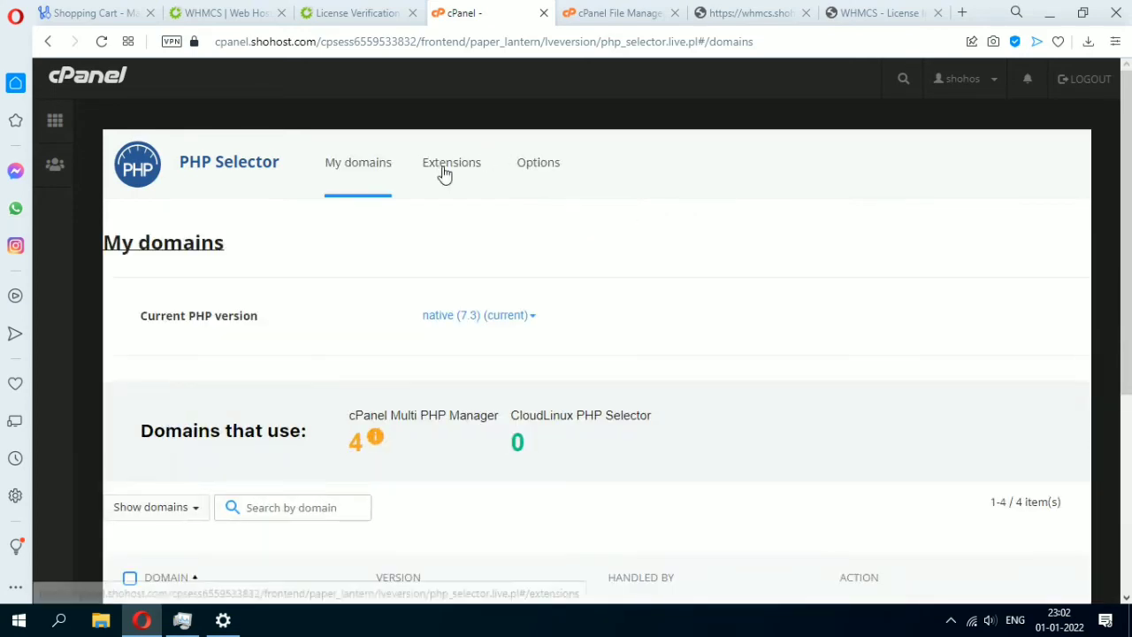
pyautogui.click(444, 163)
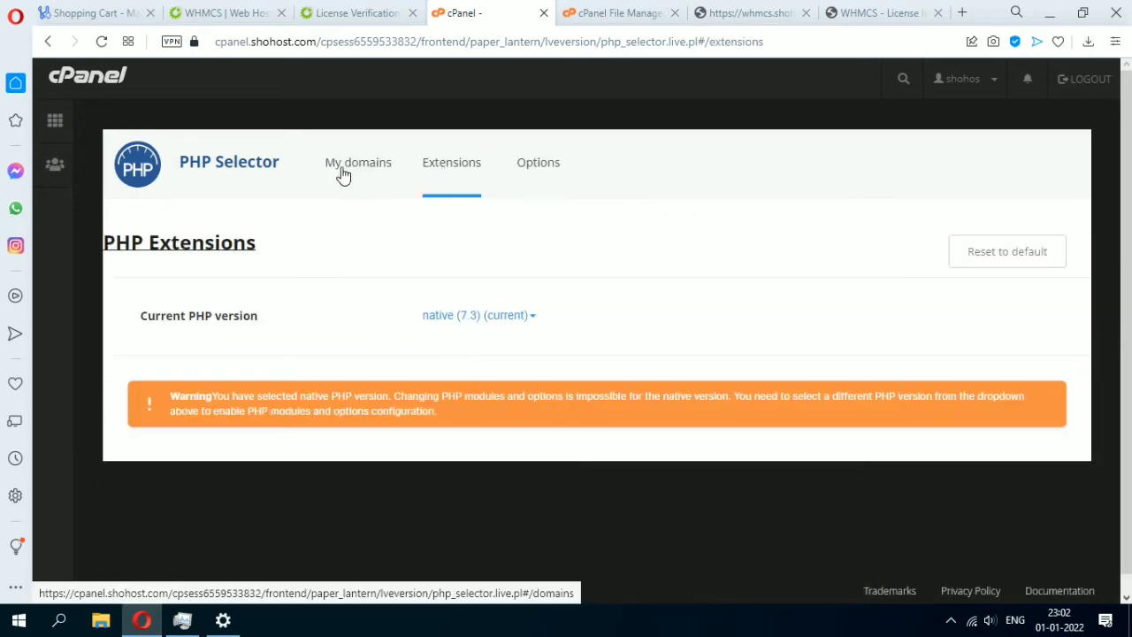
pyautogui.click(347, 174)
# Hand whmcs.shohos.com over to the PHP Selector and confirm.
pyautogui.scroll(-3, 176, 500)
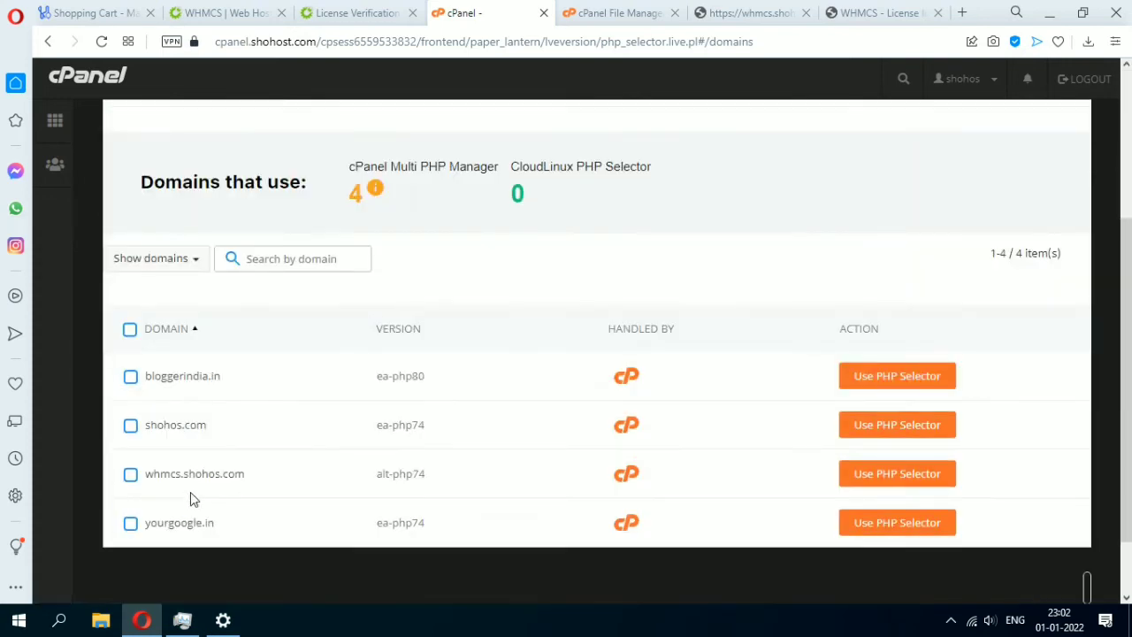
pyautogui.click(130, 474)
pyautogui.scroll(2, 252, 437)
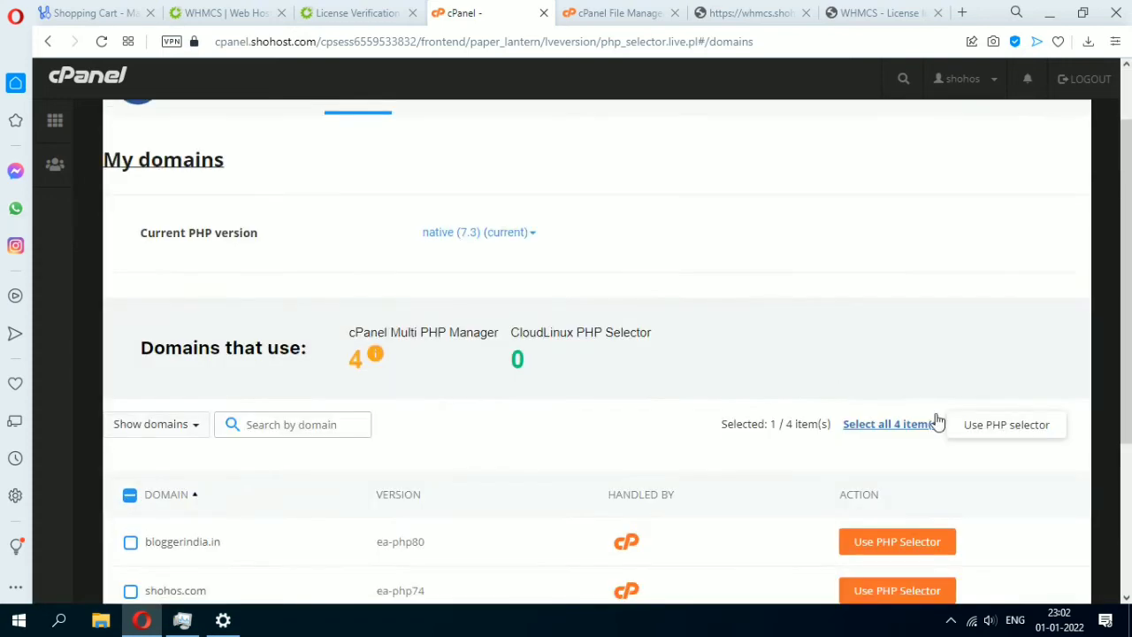
pyautogui.click(975, 426)
pyautogui.click(725, 404)
# Choose PHP 7.4 and set it as the current version instead of native 7.3.
pyautogui.scroll(1, 574, 300)
pyautogui.click(514, 315)
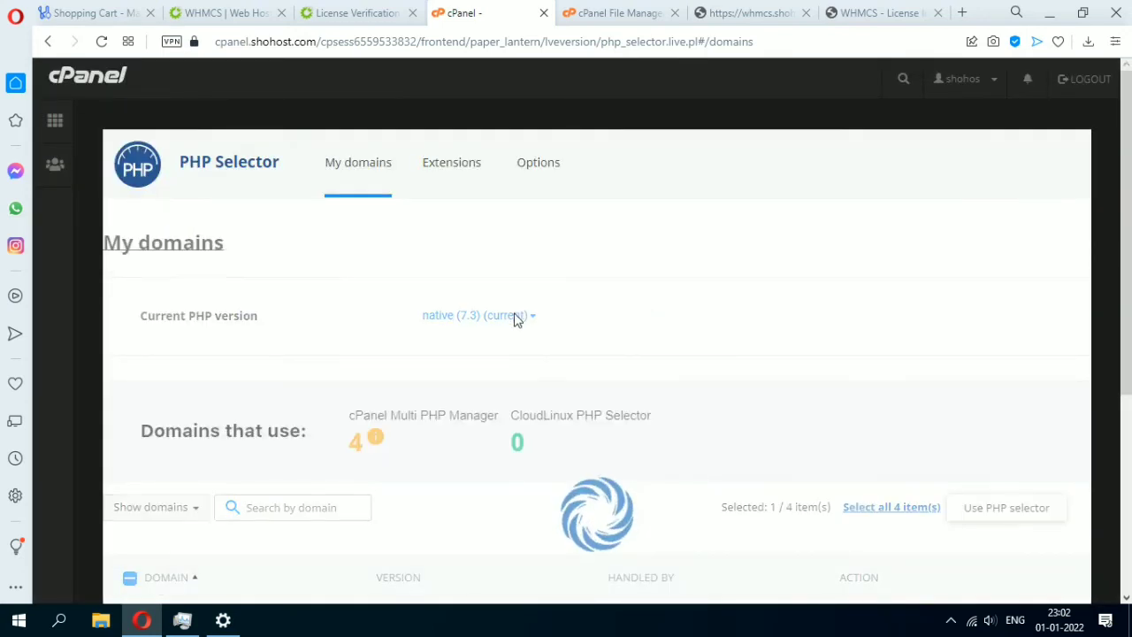
pyautogui.scroll(-3, 312, 387)
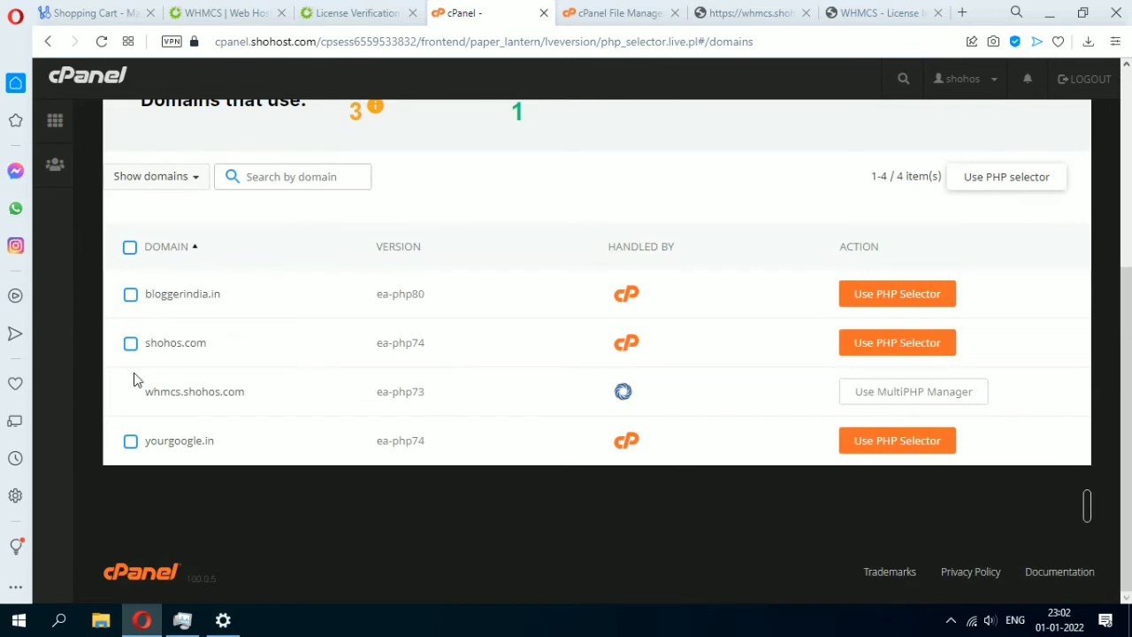
pyautogui.scroll(3, 500, 399)
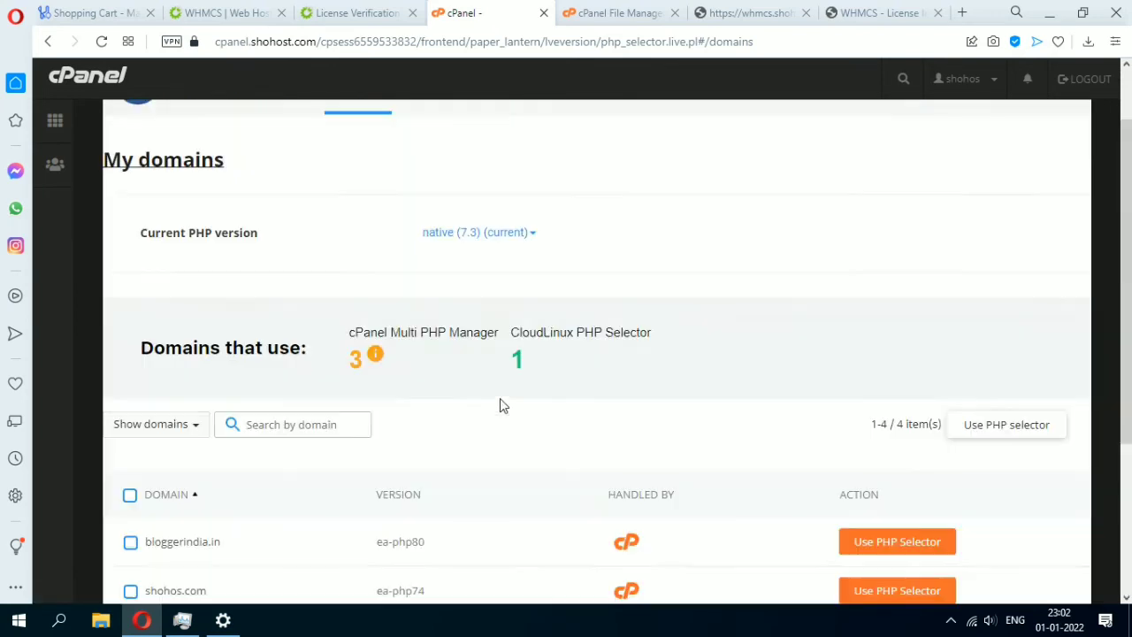
pyautogui.click(495, 234)
pyautogui.scroll(-3, 434, 595)
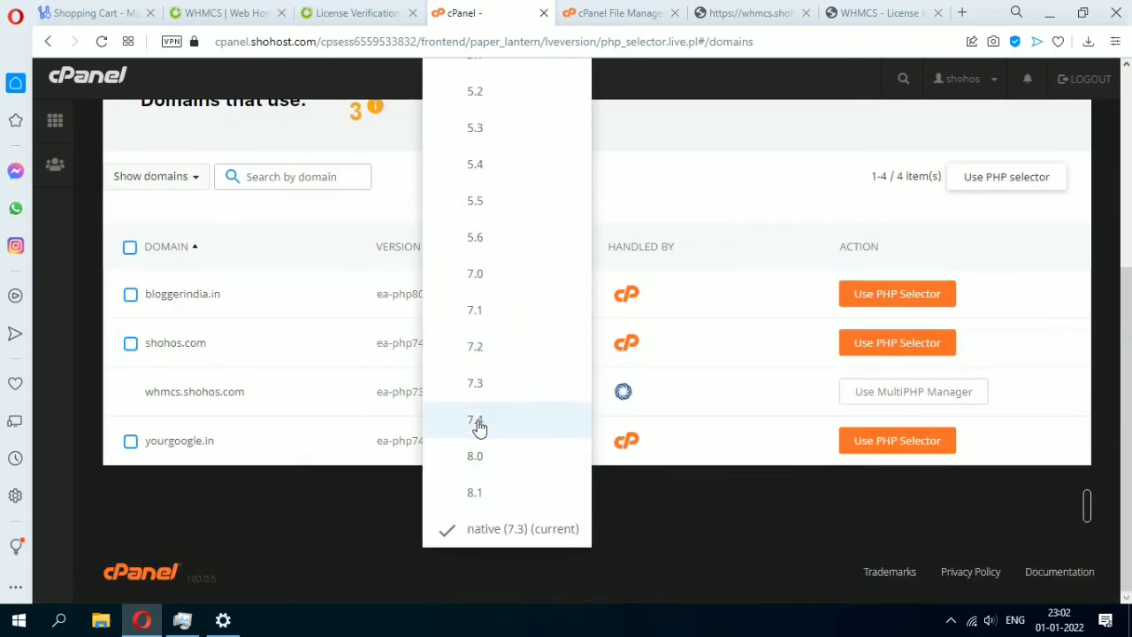
pyautogui.click(478, 422)
pyautogui.scroll(4, 590, 347)
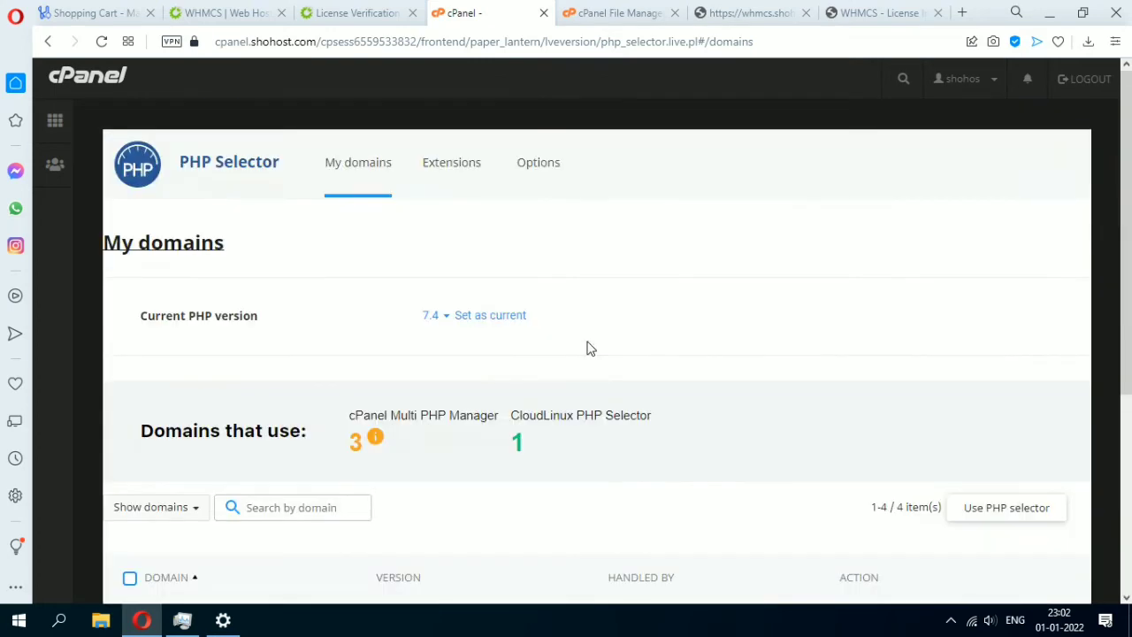
pyautogui.click(483, 317)
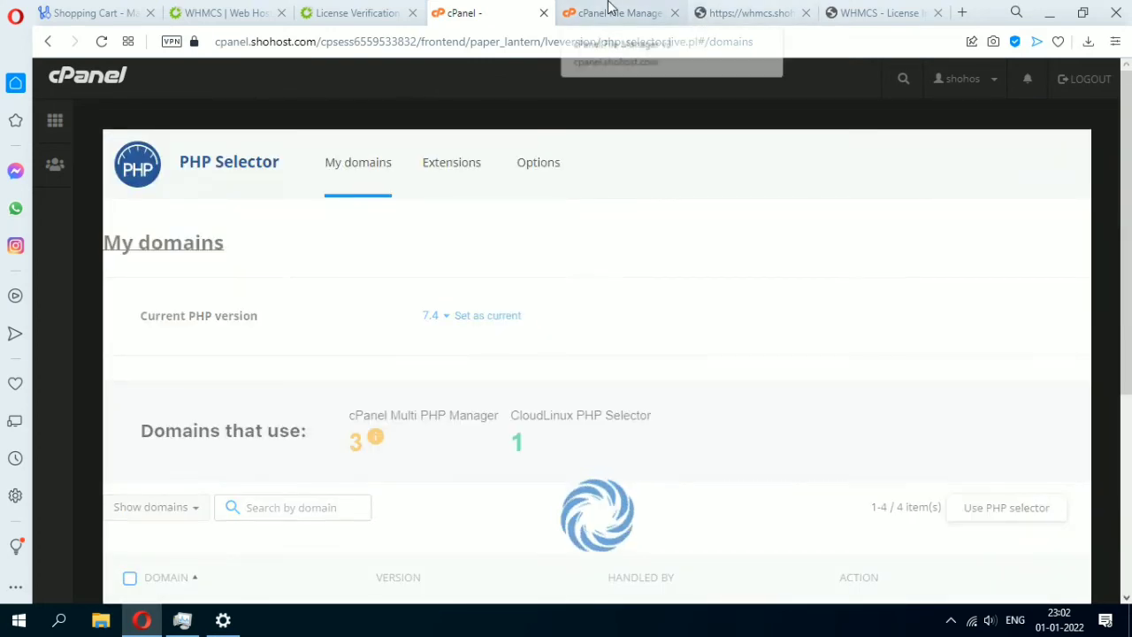
# Reload the WHMCS admin page and log in as 'admin' with the account password.
pyautogui.click(768, 10)
pyautogui.click(100, 43)
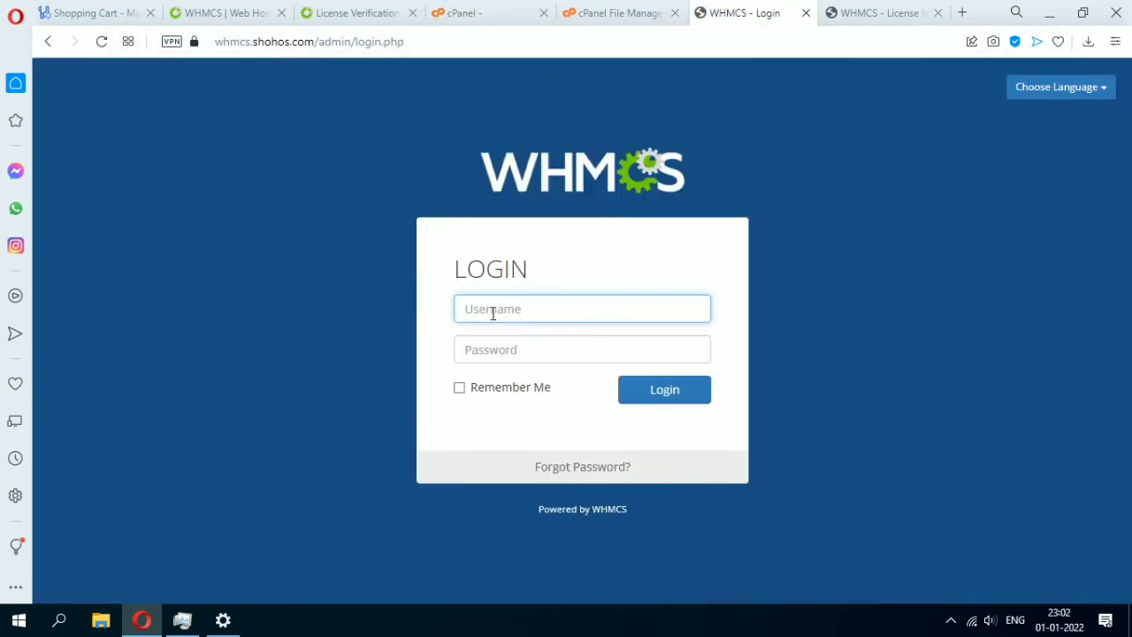
pyautogui.click(495, 312)
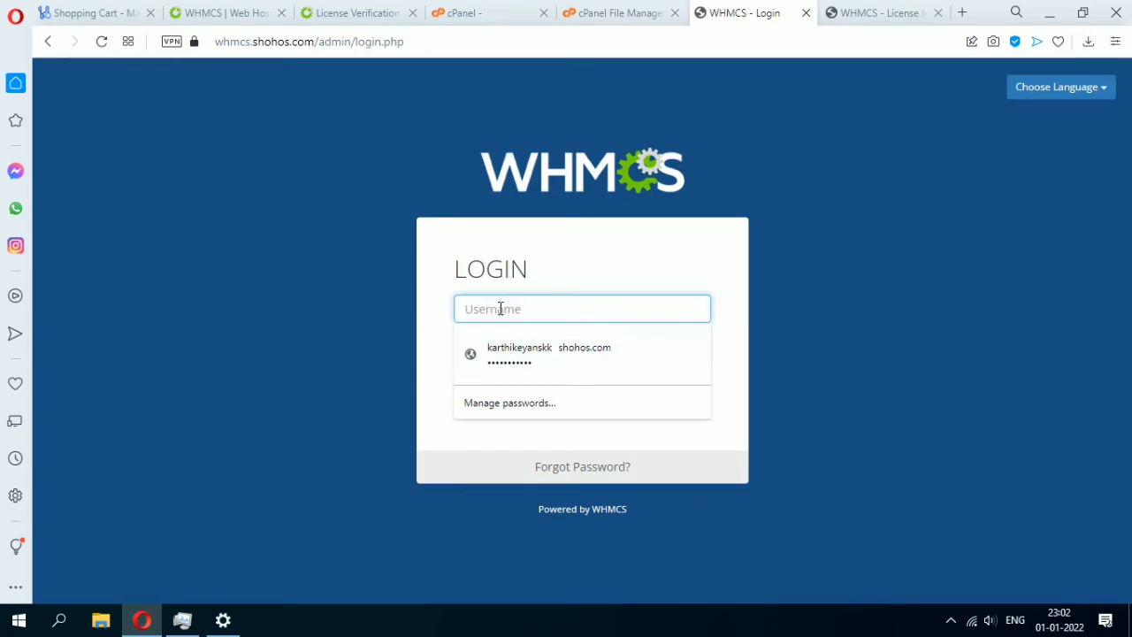
pyautogui.write('ad')
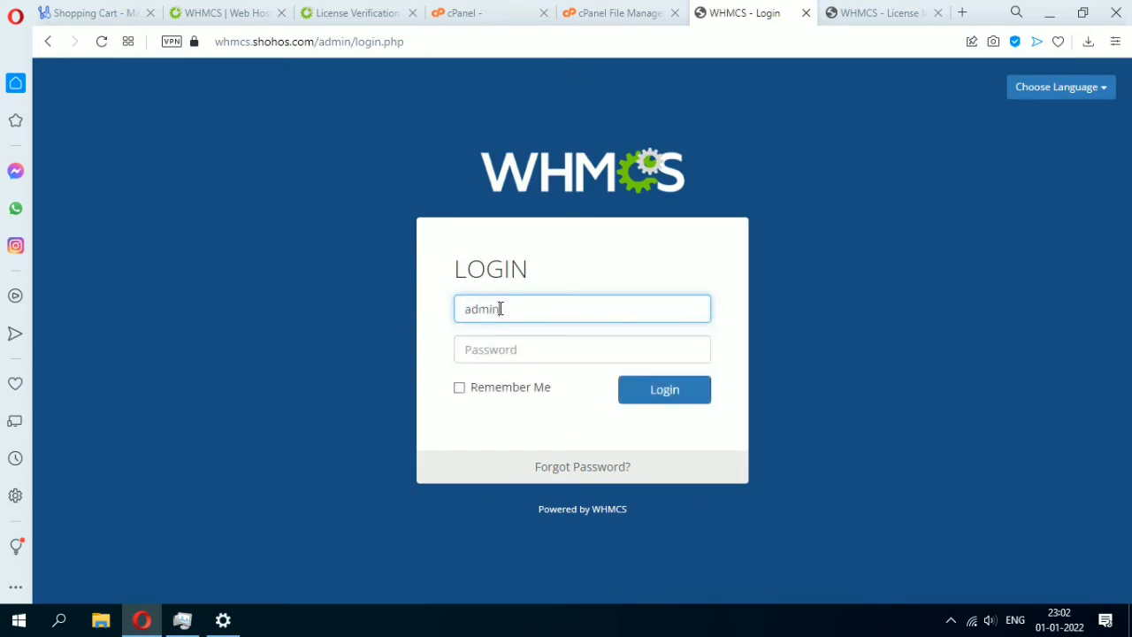
pyautogui.write('min')
pyautogui.press('Tab')
pyautogui.write('•')
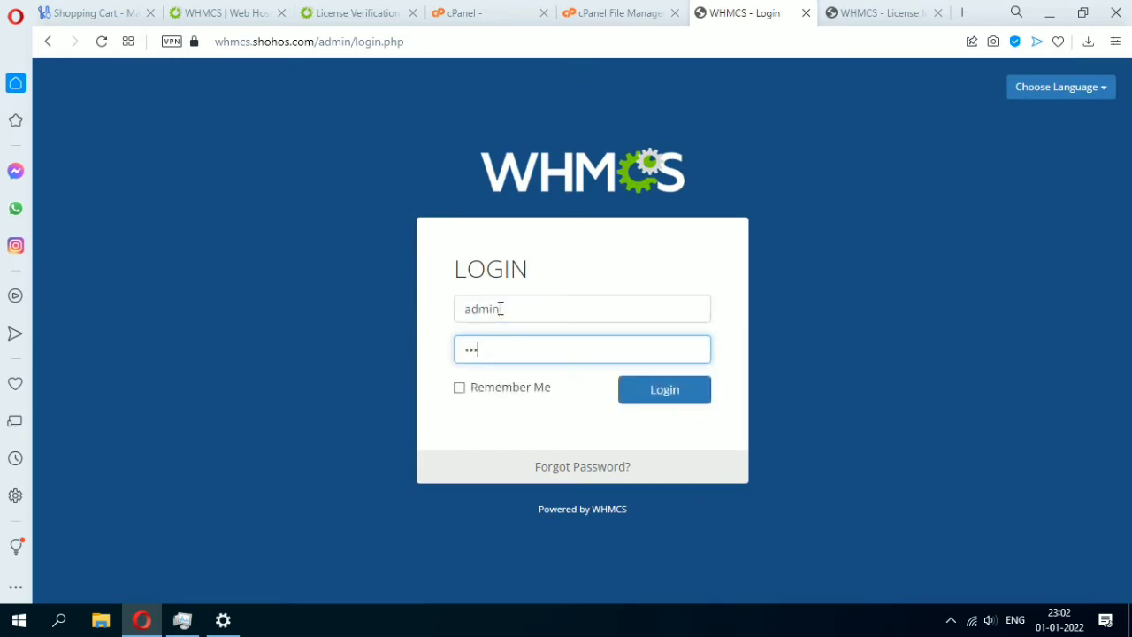
pyautogui.write('•••')
pyautogui.click(641, 389)
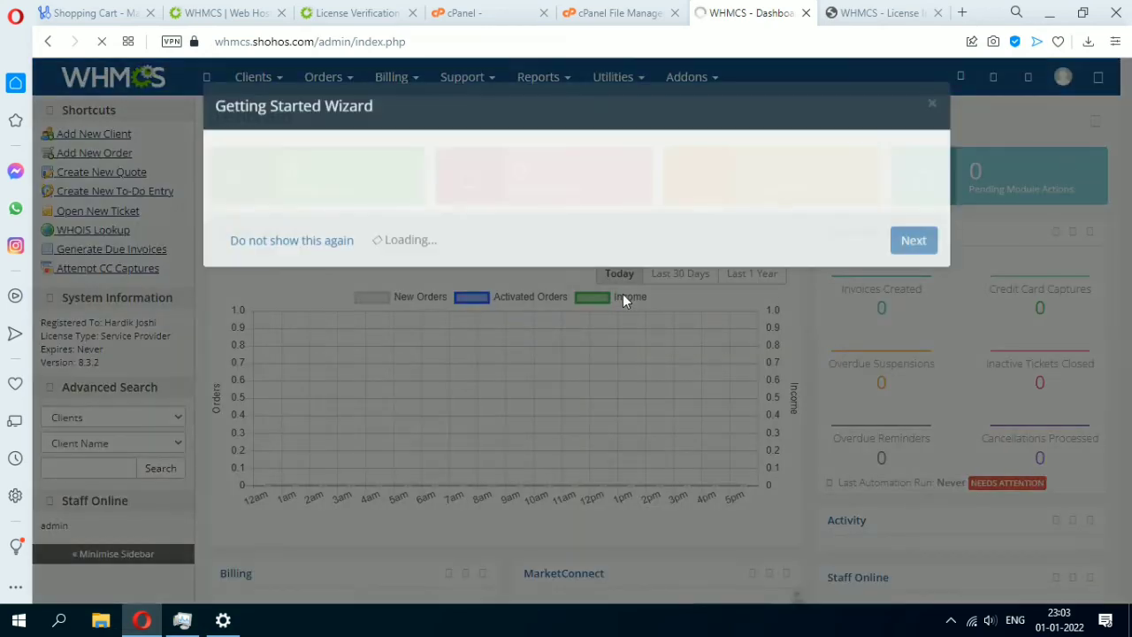
# Close the Getting Started Wizard, decline saving the password, and go to Utilities > Update WHMCS.
pyautogui.click(931, 102)
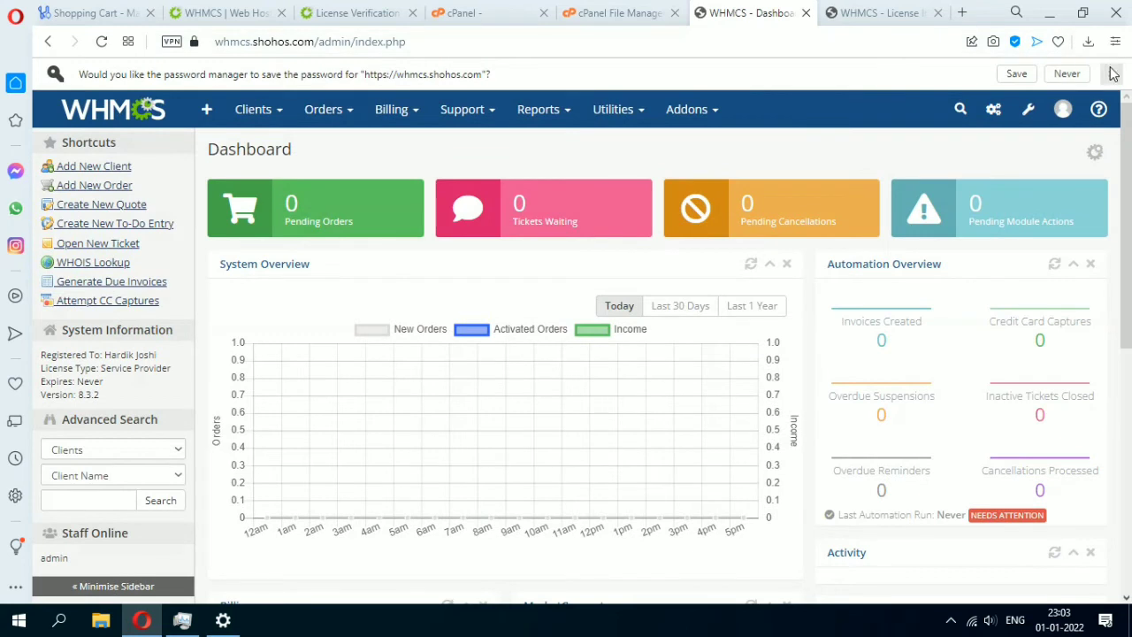
pyautogui.click(1114, 75)
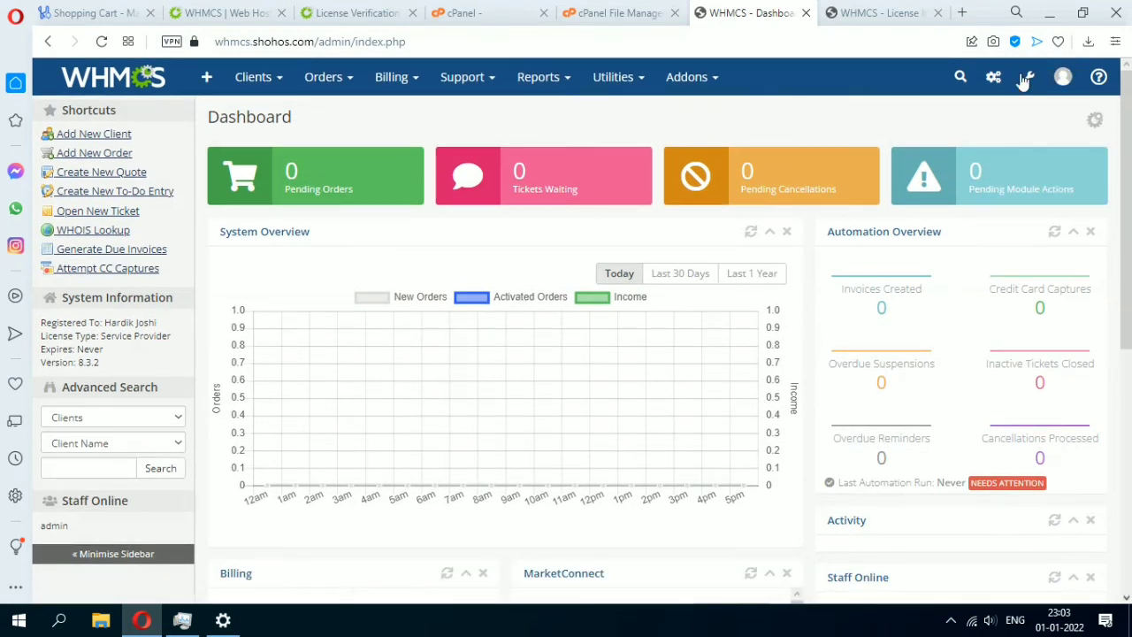
pyautogui.click(1072, 78)
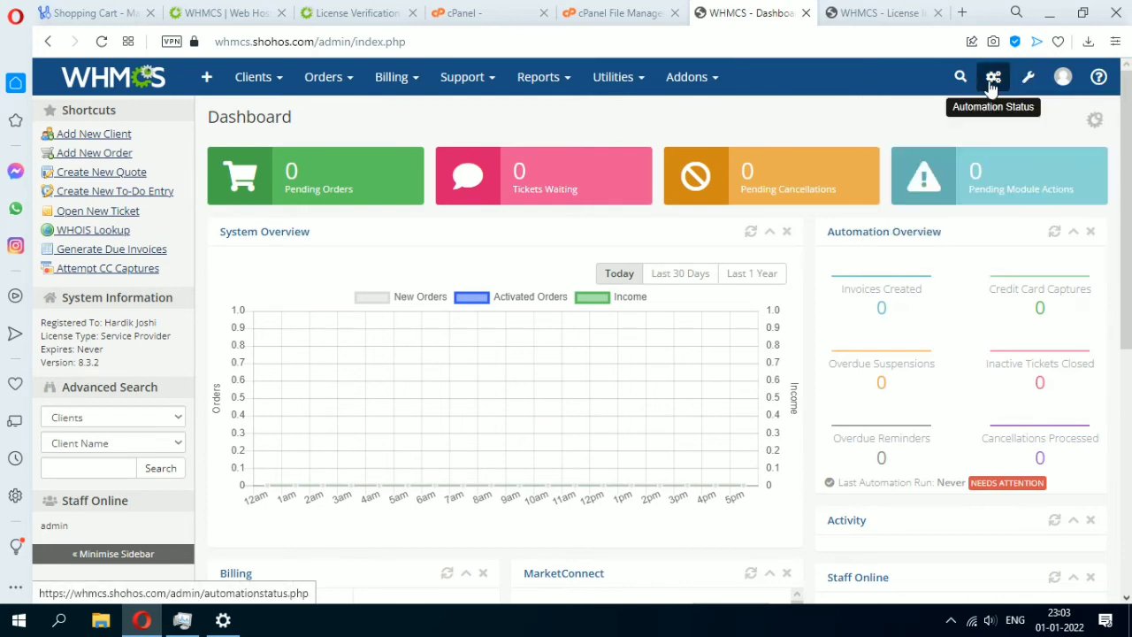
pyautogui.moveTo(619, 79)
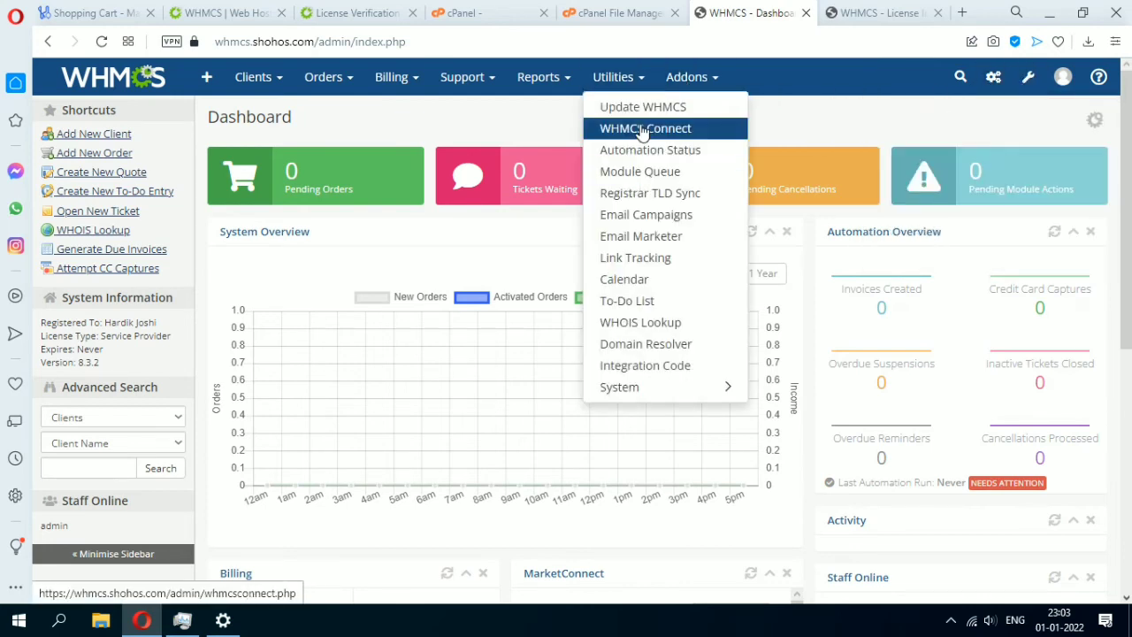
pyautogui.click(643, 115)
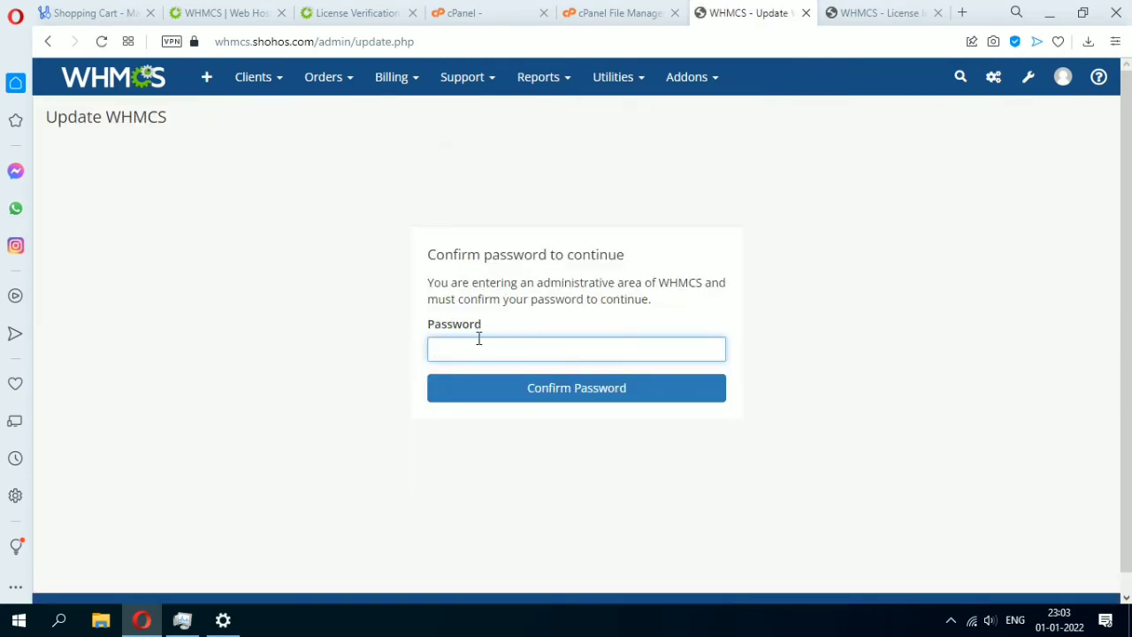
# Confirm the admin password to see 8.3.2 is latest, then edit the update temporary path.
pyautogui.click(479, 343)
pyautogui.click(492, 380)
pyautogui.moveTo(506, 345); pyautogui.dragTo(408, 361)
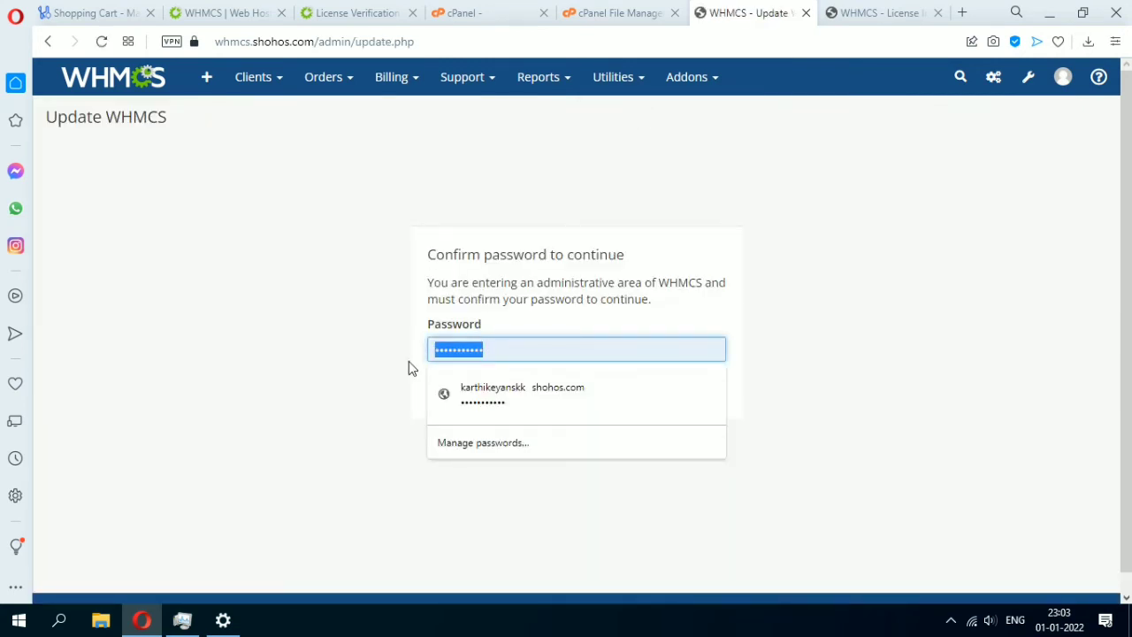
pyautogui.write('***')
pyautogui.click(535, 398)
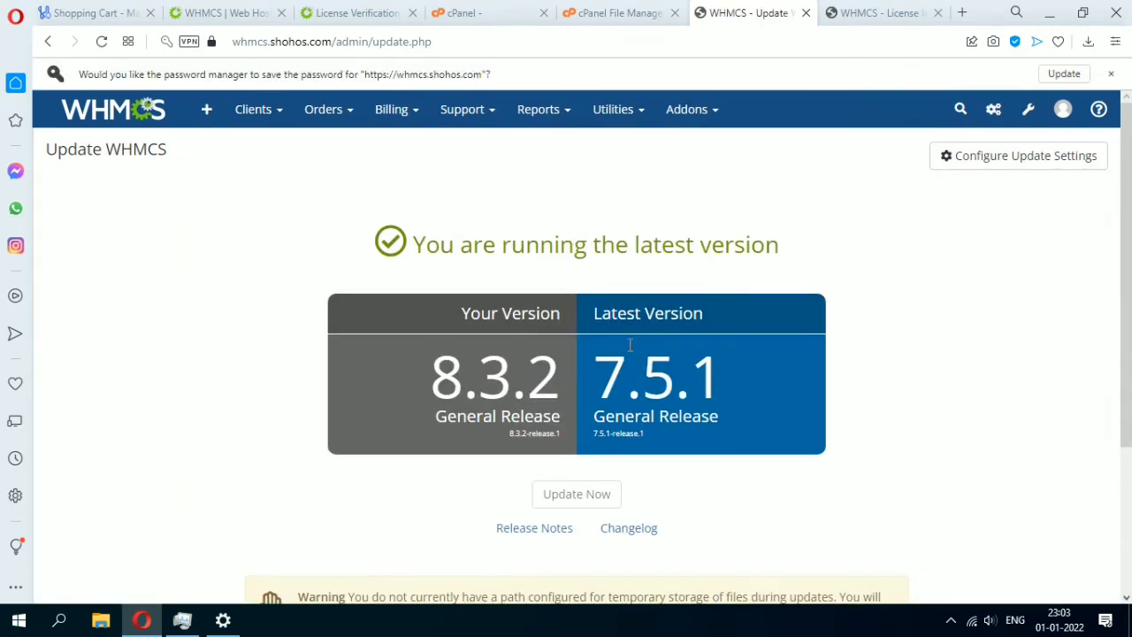
pyautogui.scroll(-1, 588, 378)
pyautogui.scroll(1, 884, 239)
pyautogui.click(1017, 156)
pyautogui.click(305, 398)
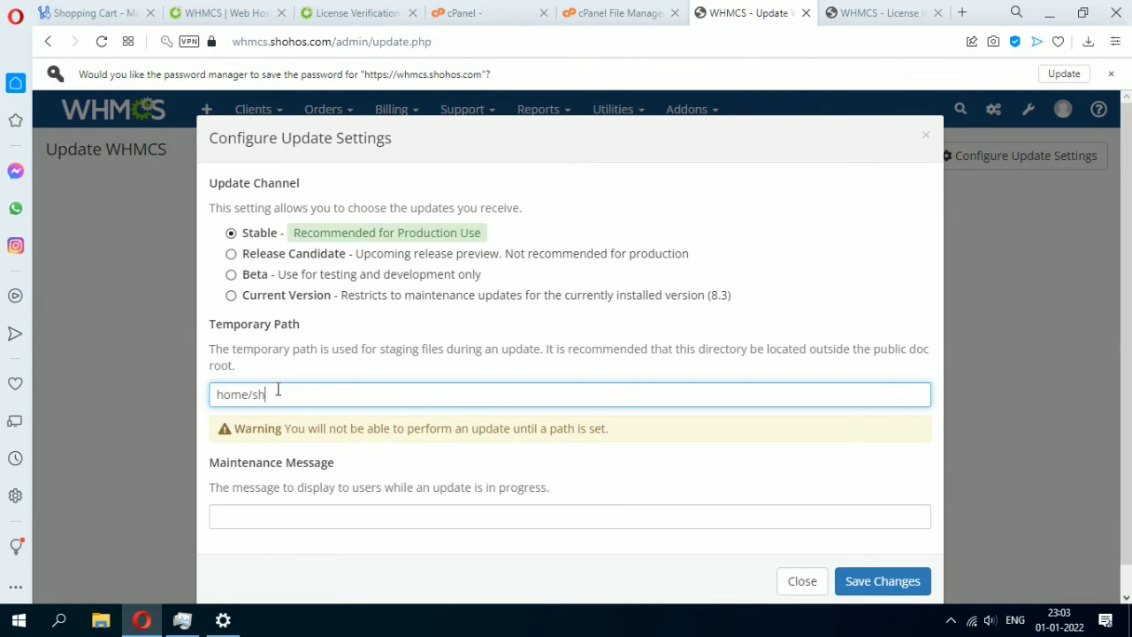
# Save the temporary path as home/shohos/whmcsdata, then trim it to home/shohos and save again.
pyautogui.write('home/shohos/whmcsdata')
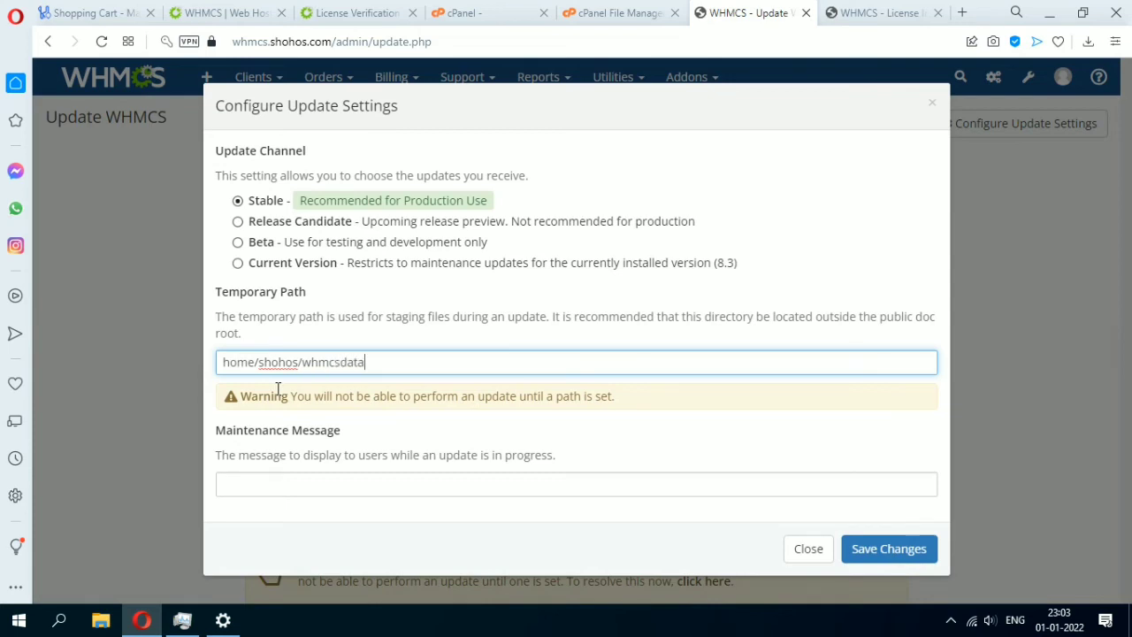
pyautogui.click(909, 555)
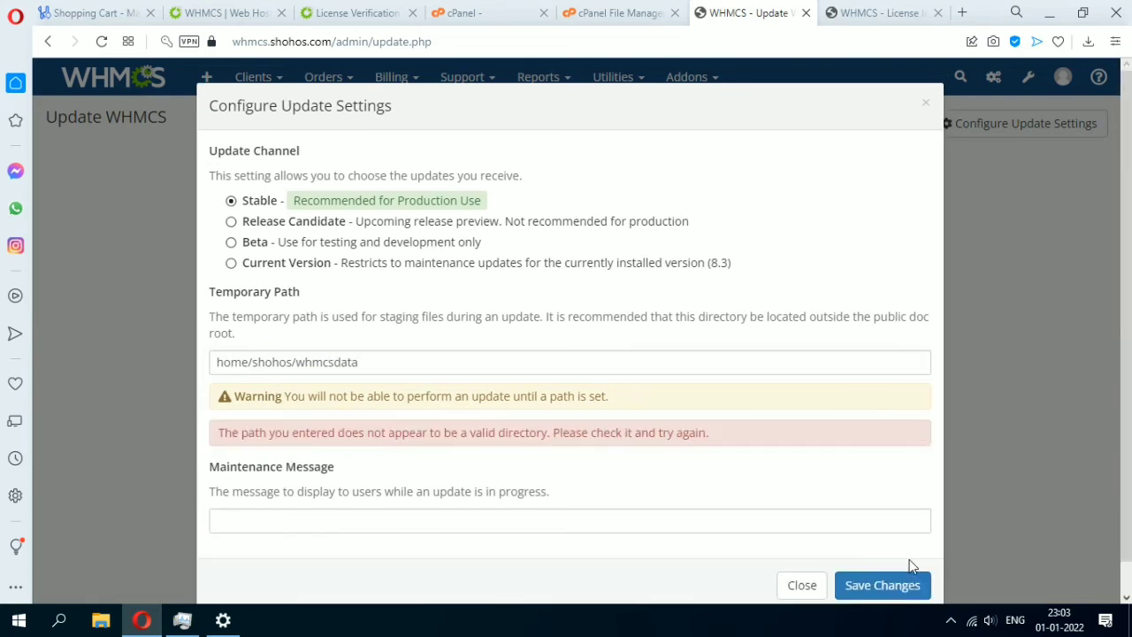
pyautogui.click(296, 362)
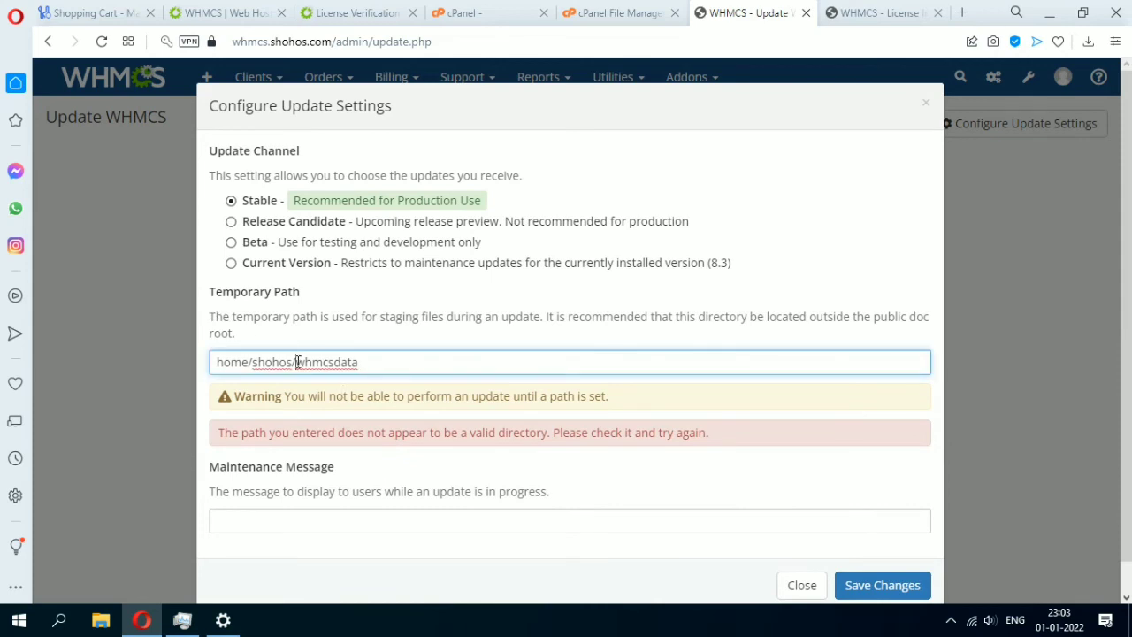
pyautogui.moveTo(297, 361); pyautogui.dragTo(458, 384)
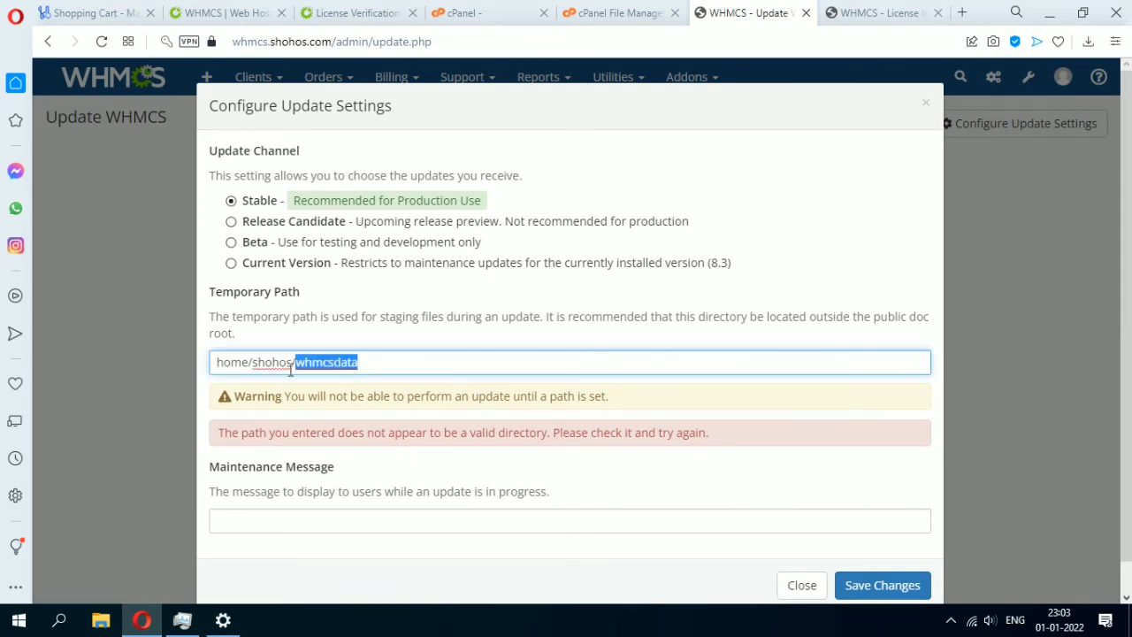
pyautogui.press('BackSpace')
pyautogui.click(871, 585)
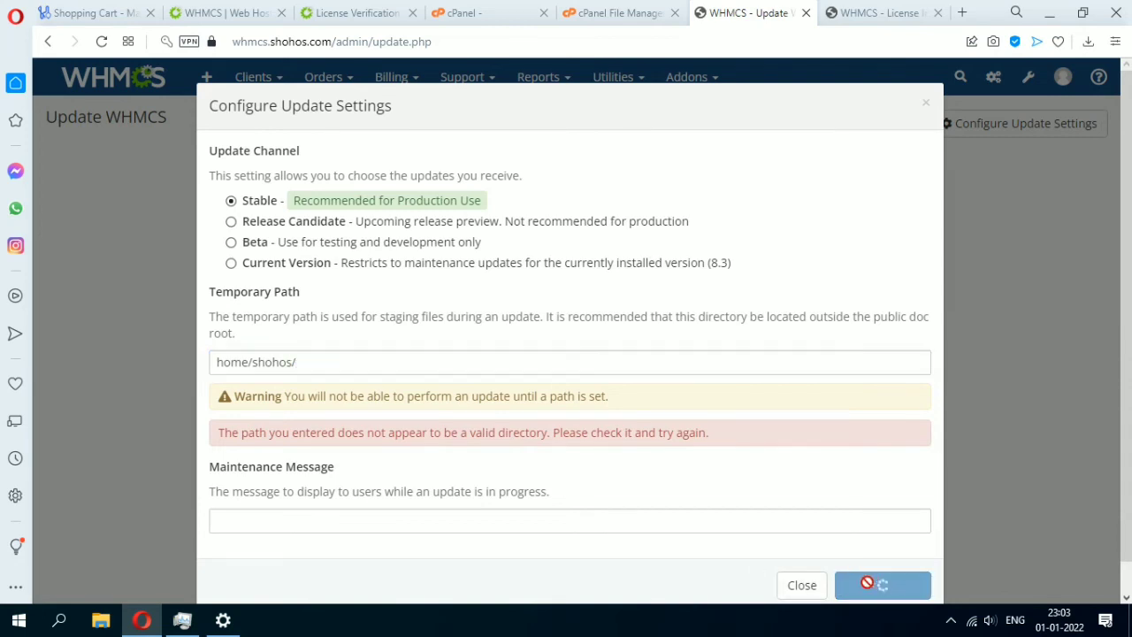
pyautogui.click(325, 366)
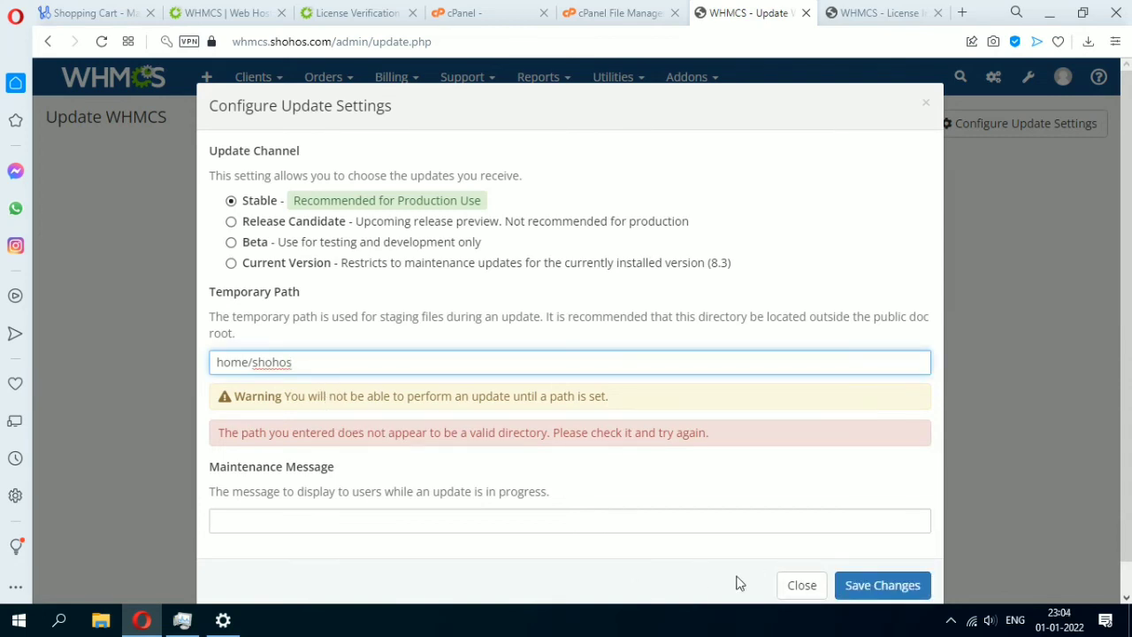
pyautogui.click(854, 586)
# On the cPanel main page, select the /home/shohos home directory path.
pyautogui.click(608, 10)
pyautogui.click(478, 12)
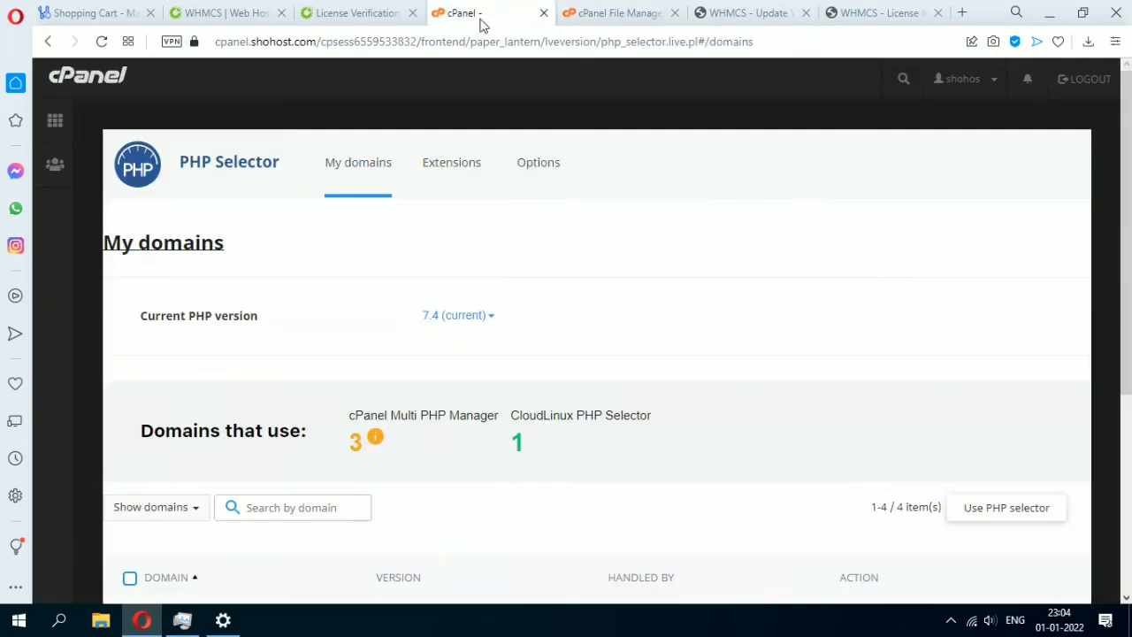
pyautogui.click(124, 77)
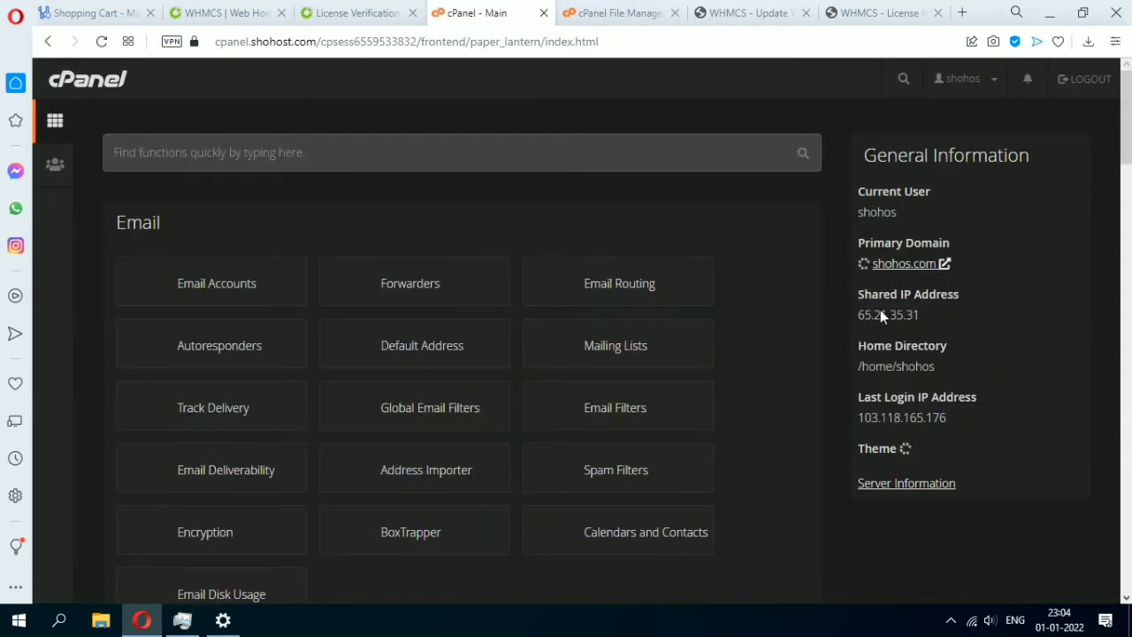
pyautogui.moveTo(946, 375); pyautogui.dragTo(853, 370)
pyautogui.hotkey('ctrl', 'c')
# Paste /home/shohos as the WHMCS update temporary path and save it.
pyautogui.click(725, 12)
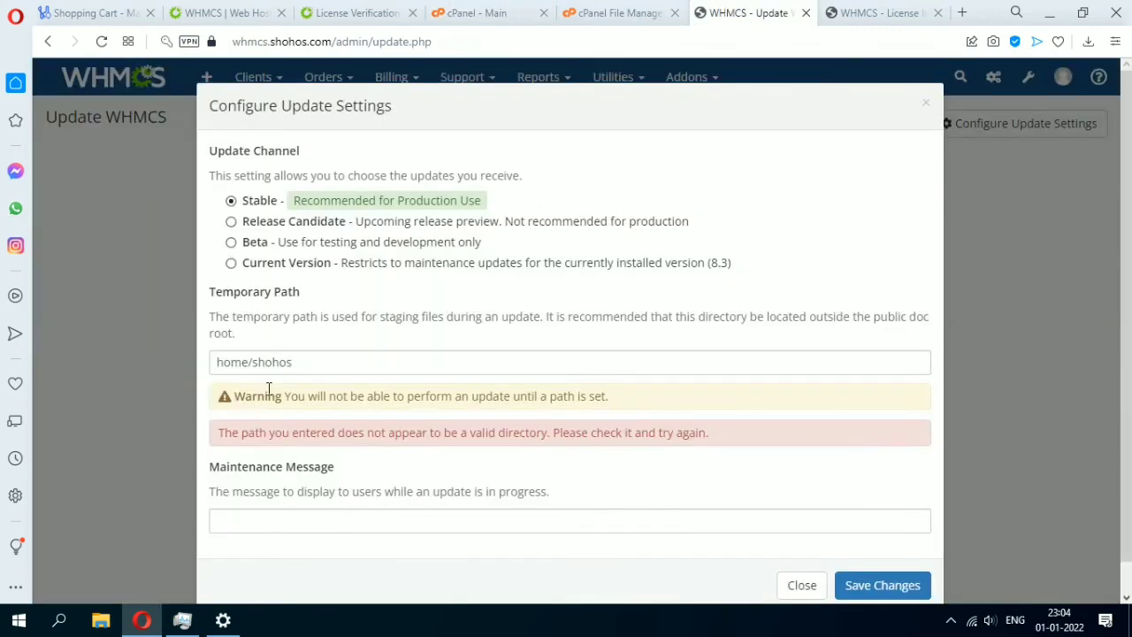
pyautogui.moveTo(84, 358); pyautogui.dragTo(81, 359)
pyautogui.hotkey('ctrl', 'v')
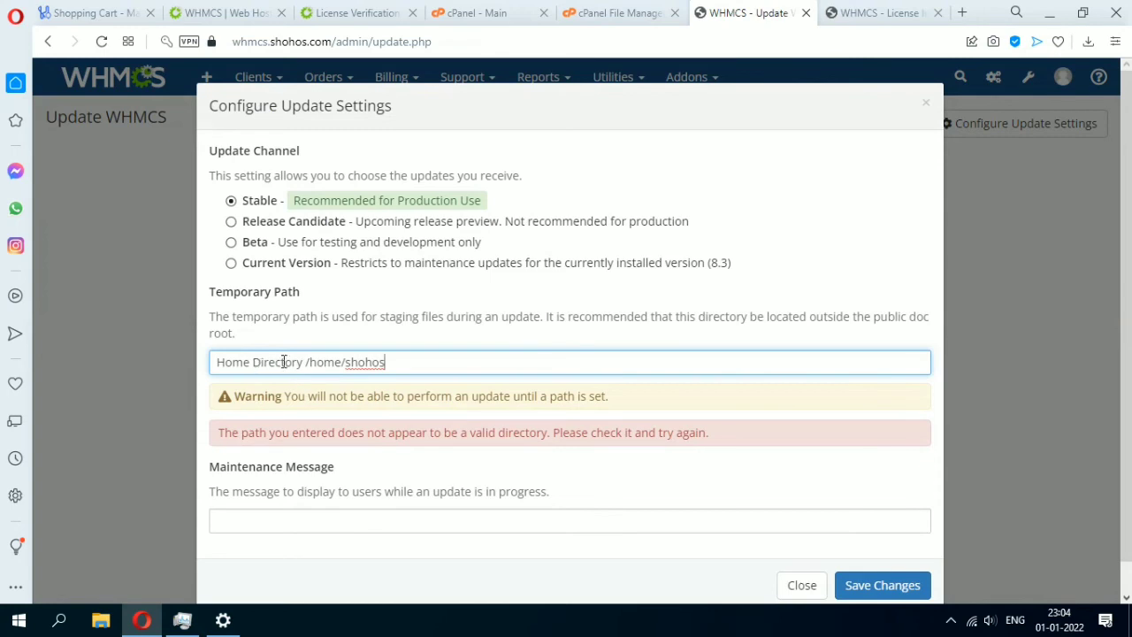
pyautogui.moveTo(308, 361); pyautogui.dragTo(216, 362)
pyautogui.press('BackSpace')
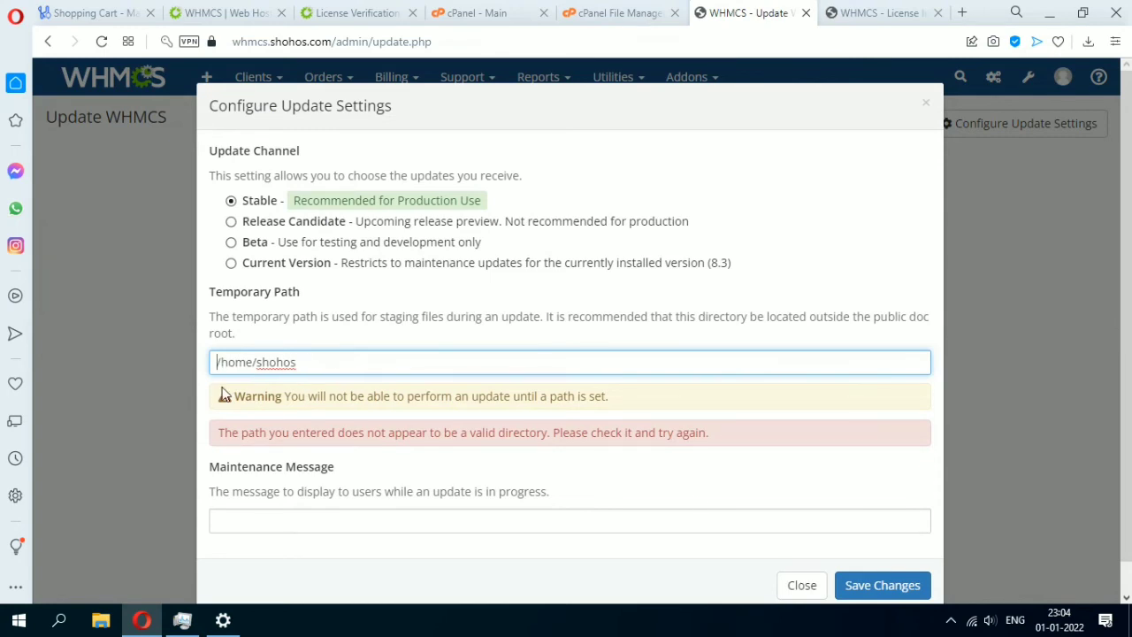
pyautogui.click(883, 569)
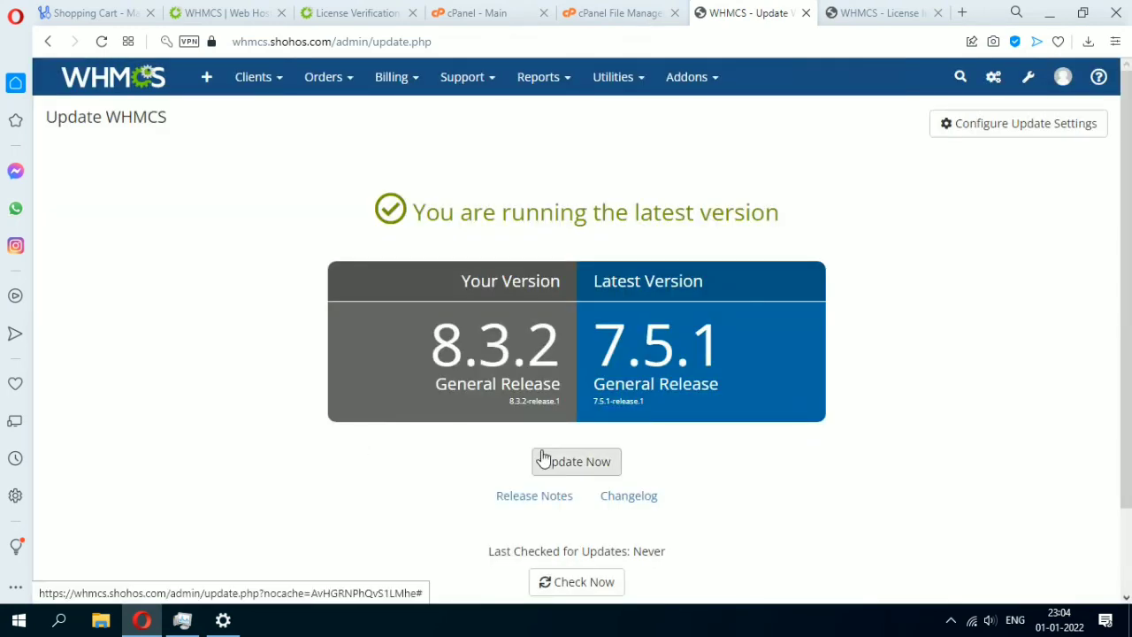
# Check for updates, confirm 8.3.2 is the latest version, and open the help menu.
pyautogui.click(550, 574)
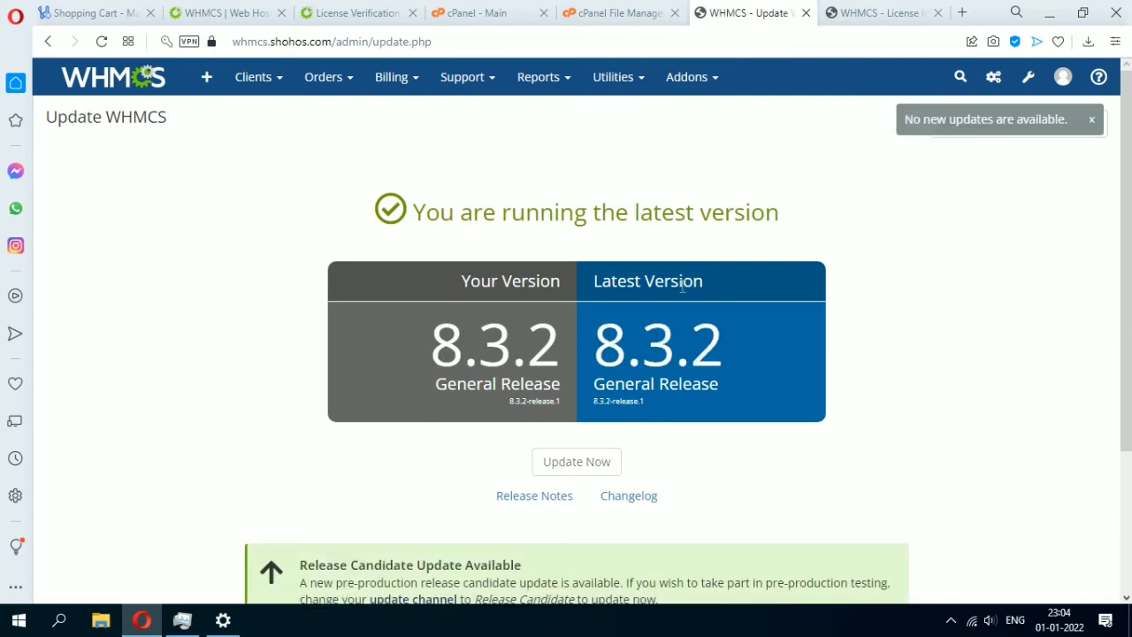
pyautogui.moveTo(472, 216); pyautogui.dragTo(881, 222)
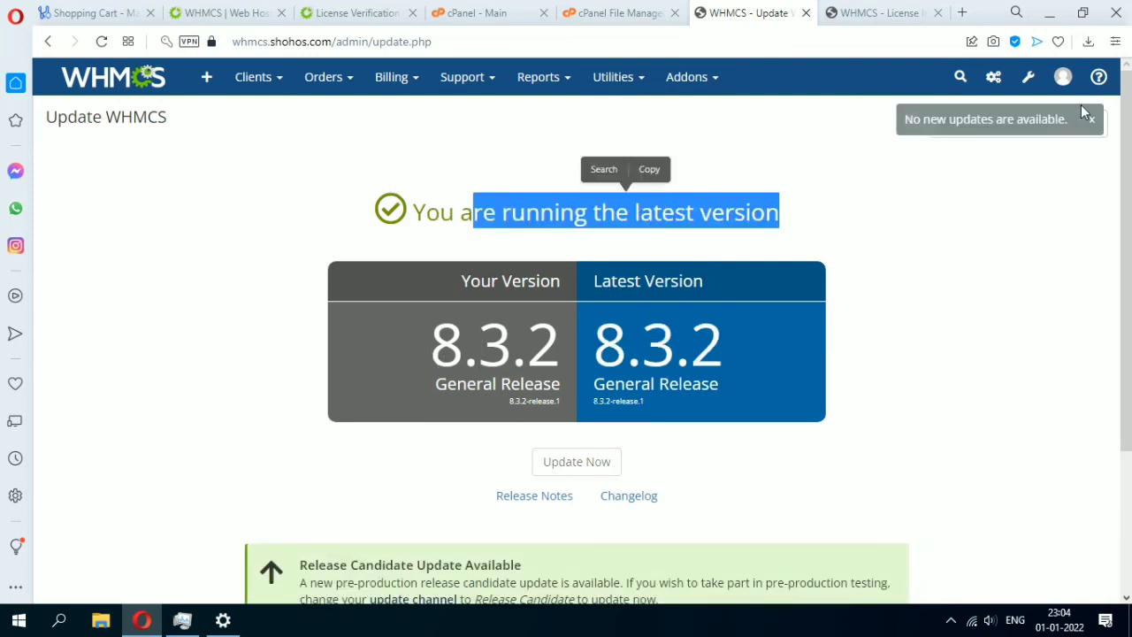
pyautogui.click(1063, 77)
pyautogui.click(1098, 77)
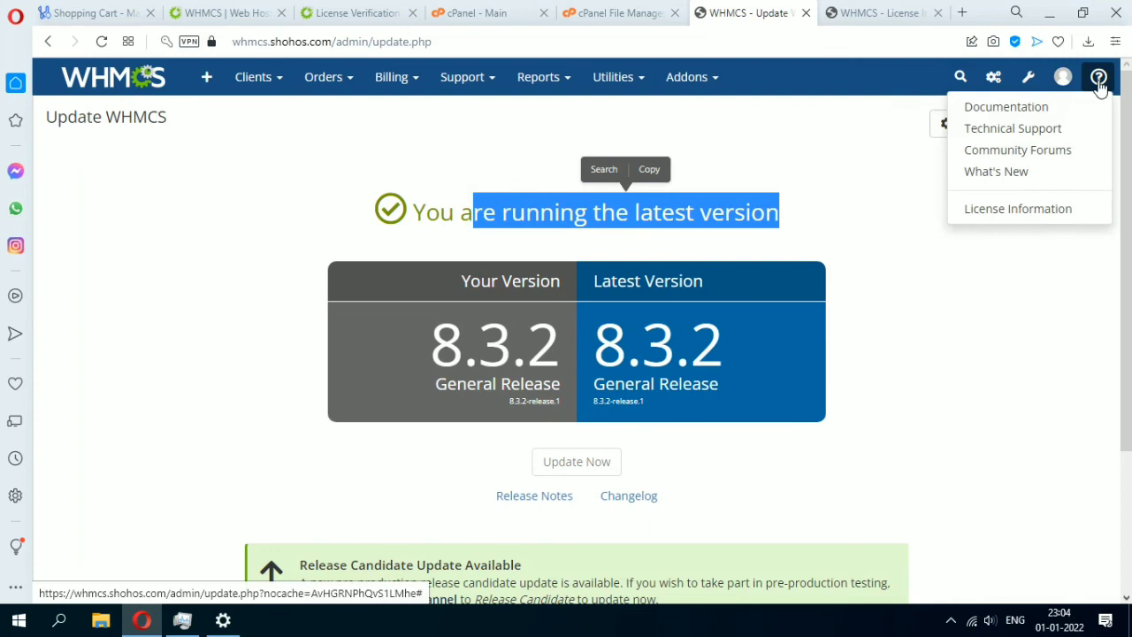
# Open License Information and review the owner, licence key, type, valid IP 65.21.35.31 and directory.
pyautogui.click(996, 213)
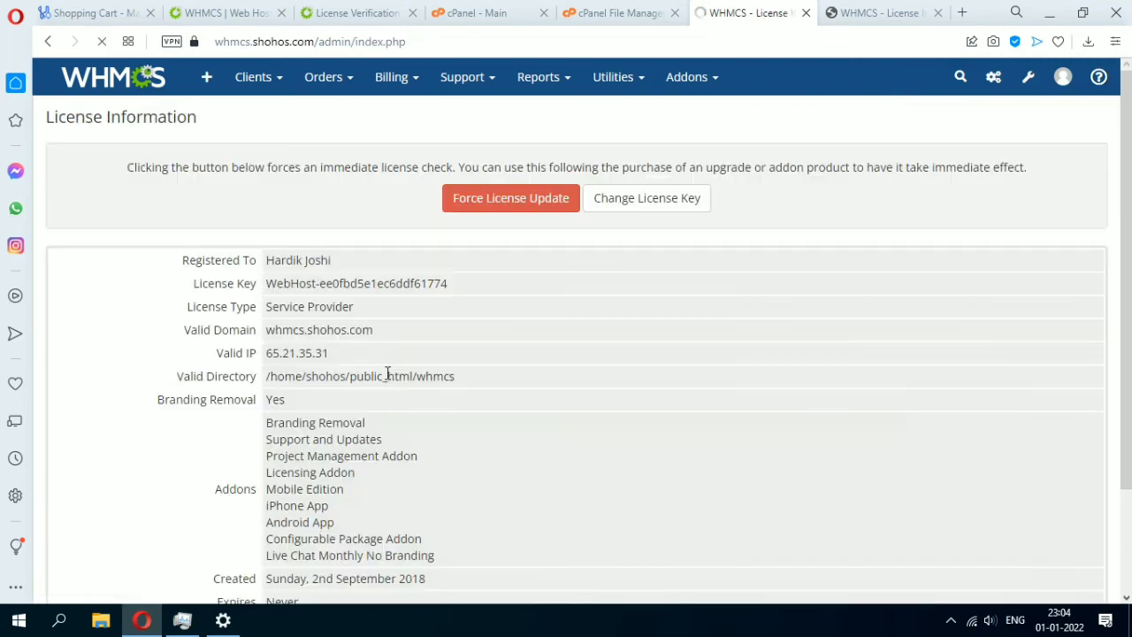
pyautogui.scroll(-1, 337, 336)
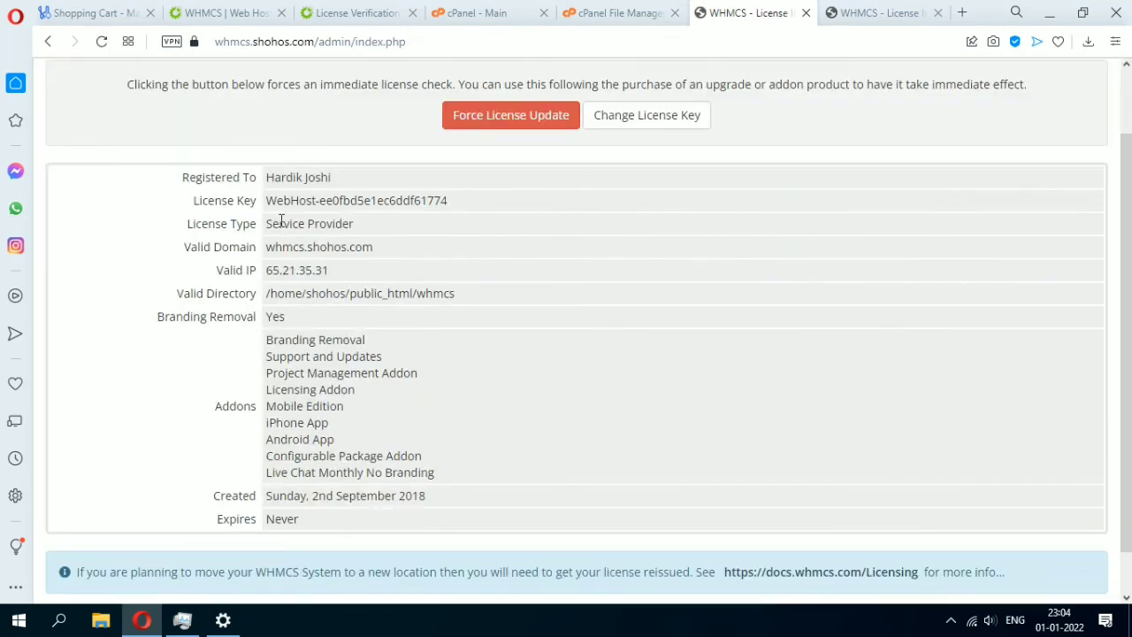
pyautogui.scroll(1, 273, 198)
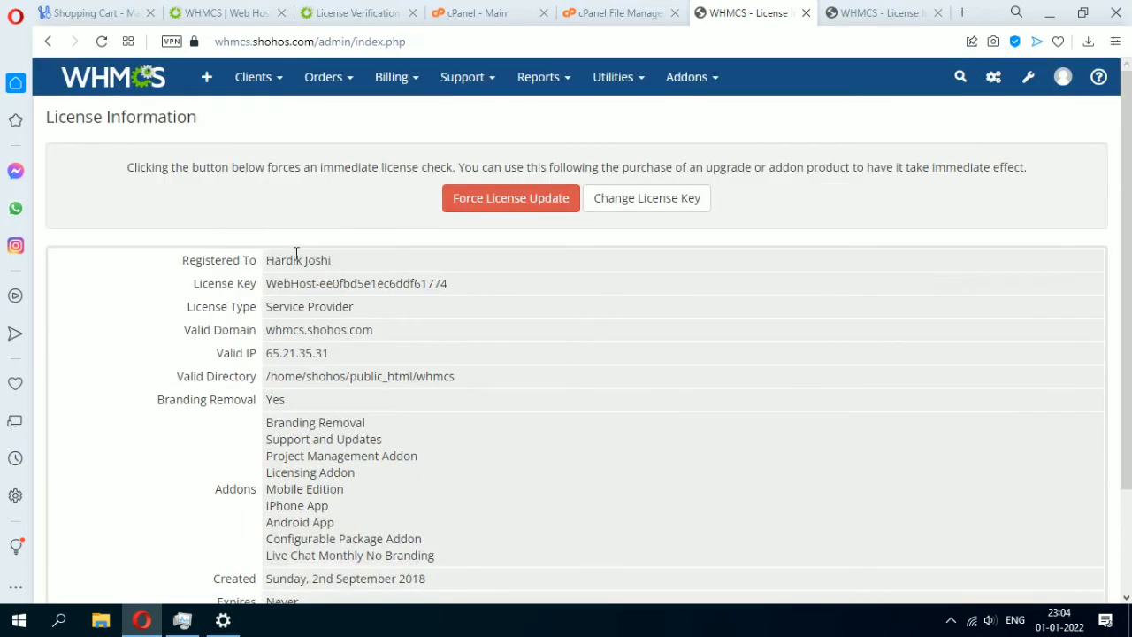
pyautogui.moveTo(265, 260); pyautogui.dragTo(386, 258)
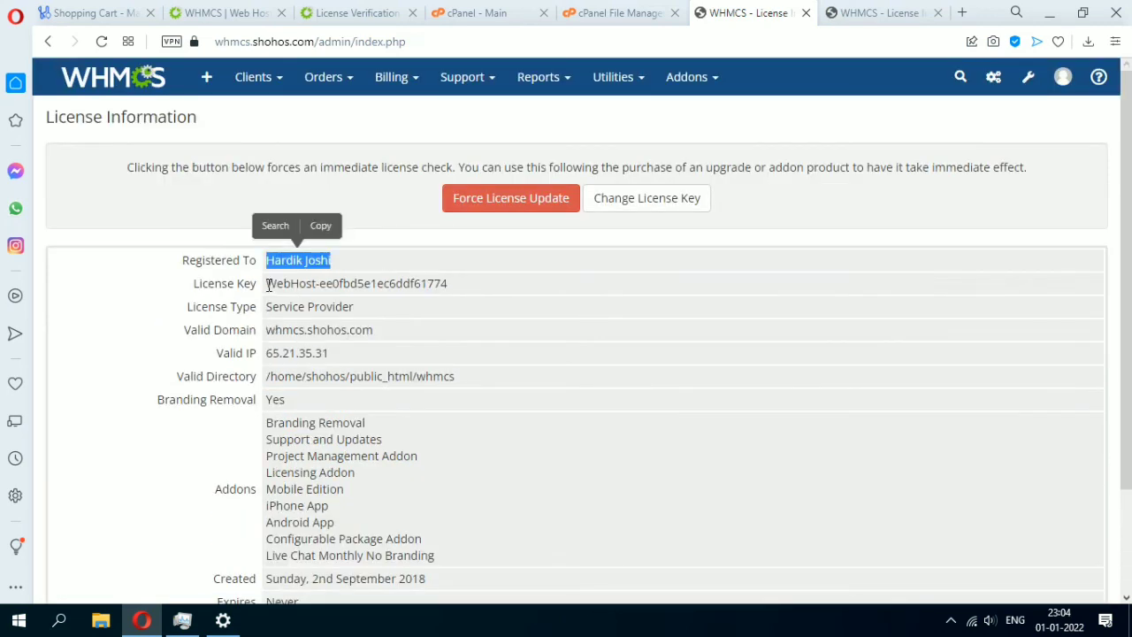
pyautogui.moveTo(268, 284); pyautogui.dragTo(450, 280)
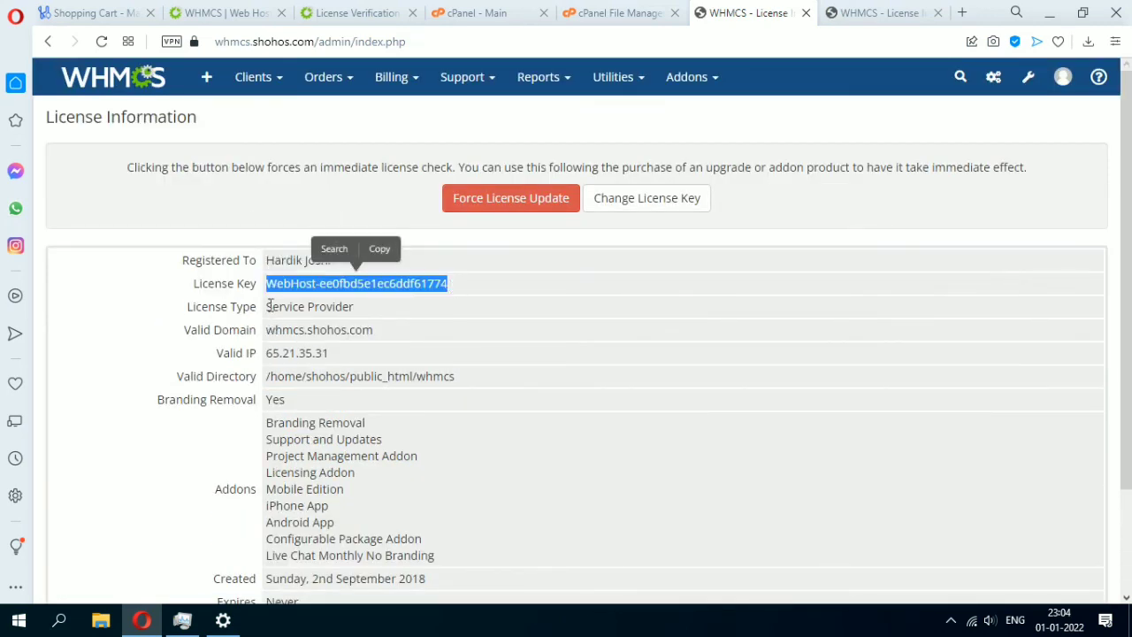
pyautogui.moveTo(268, 309); pyautogui.dragTo(380, 331)
pyautogui.click(196, 333)
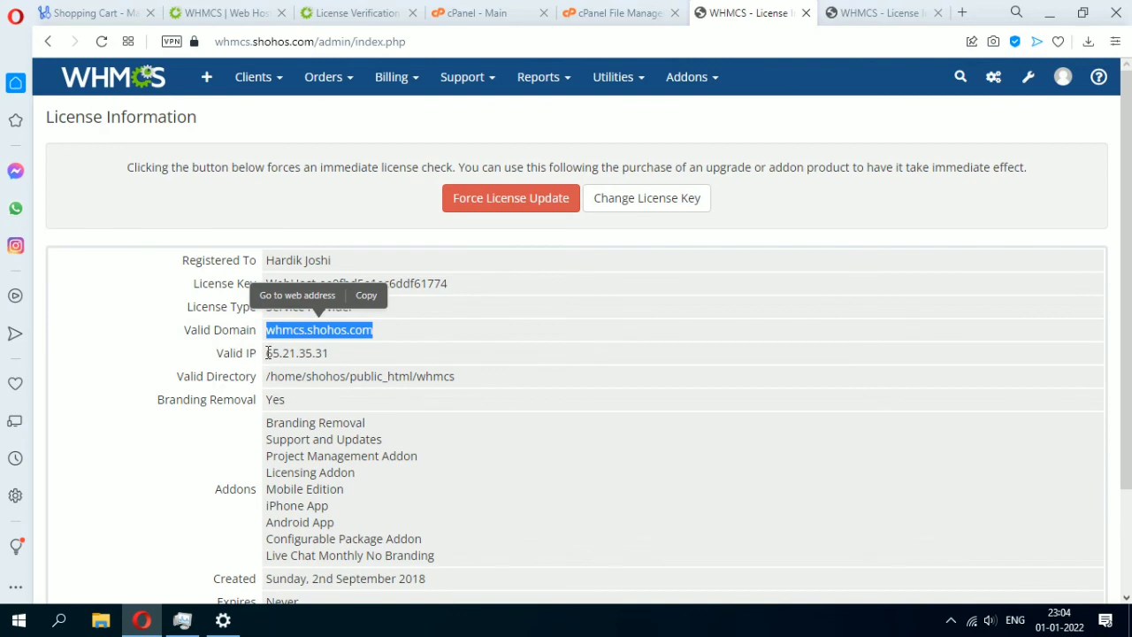
pyautogui.moveTo(267, 352); pyautogui.dragTo(372, 354)
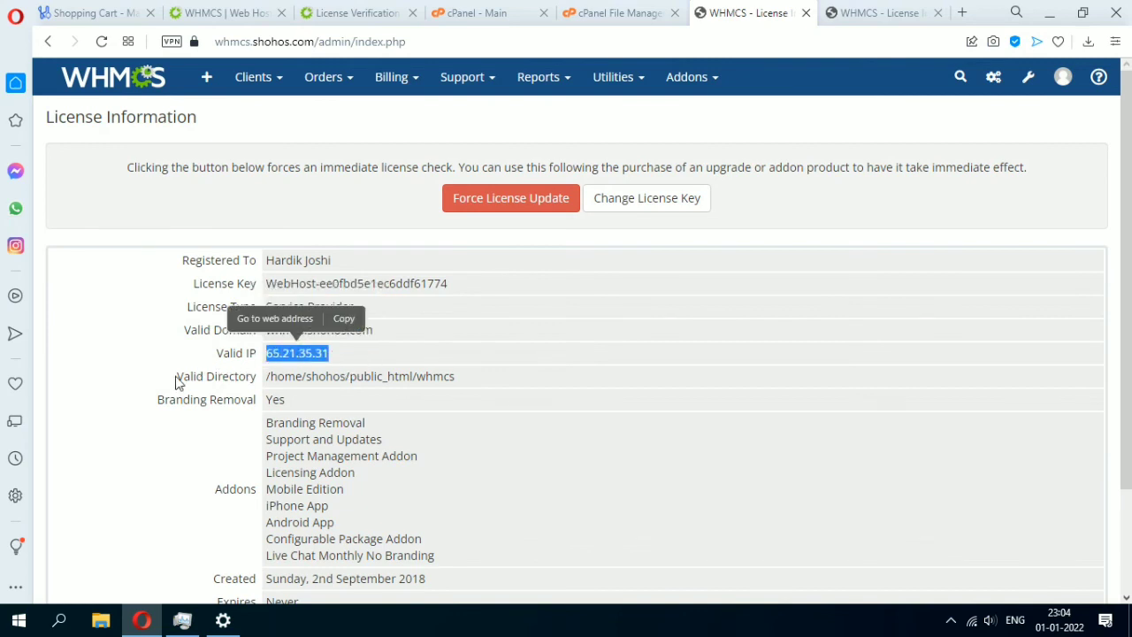
pyautogui.moveTo(258, 376); pyautogui.dragTo(455, 376)
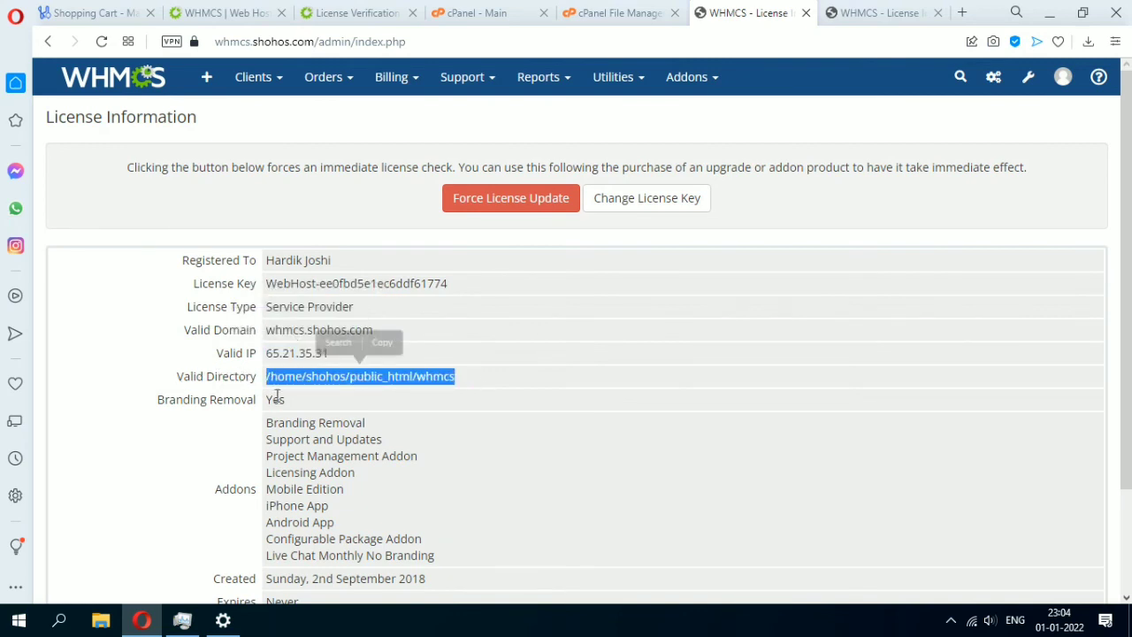
pyautogui.moveTo(262, 404); pyautogui.dragTo(285, 401)
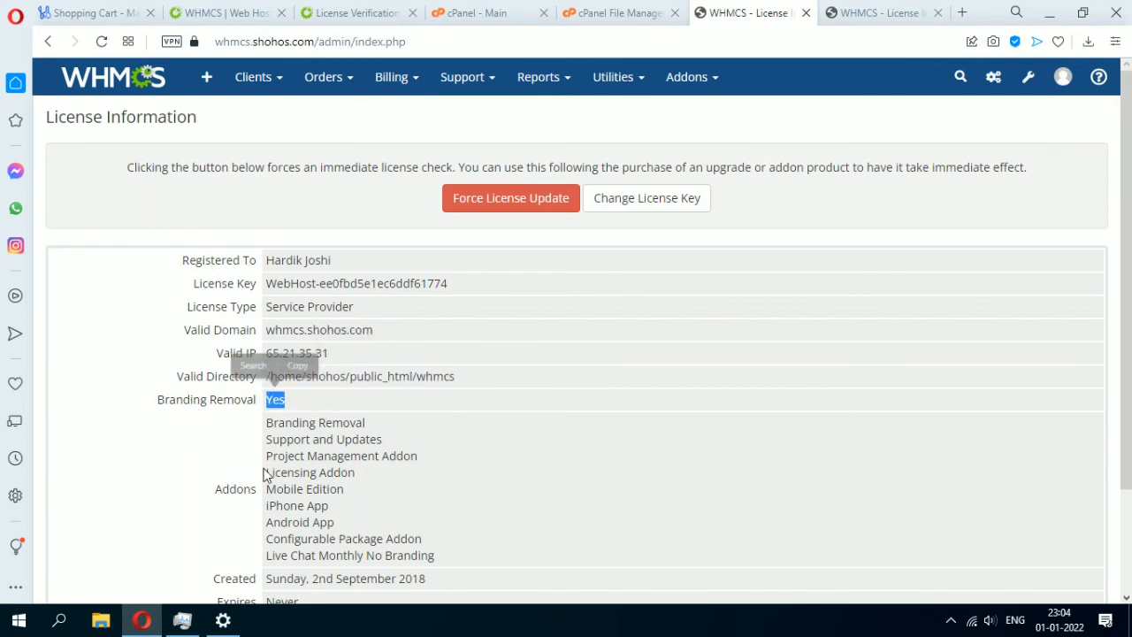
# Review the licensed addons, created and expiry dates, then copy the domain whmcs.shohos.com.
pyautogui.scroll(-2, 262, 470)
pyautogui.moveTo(263, 298); pyautogui.dragTo(457, 435)
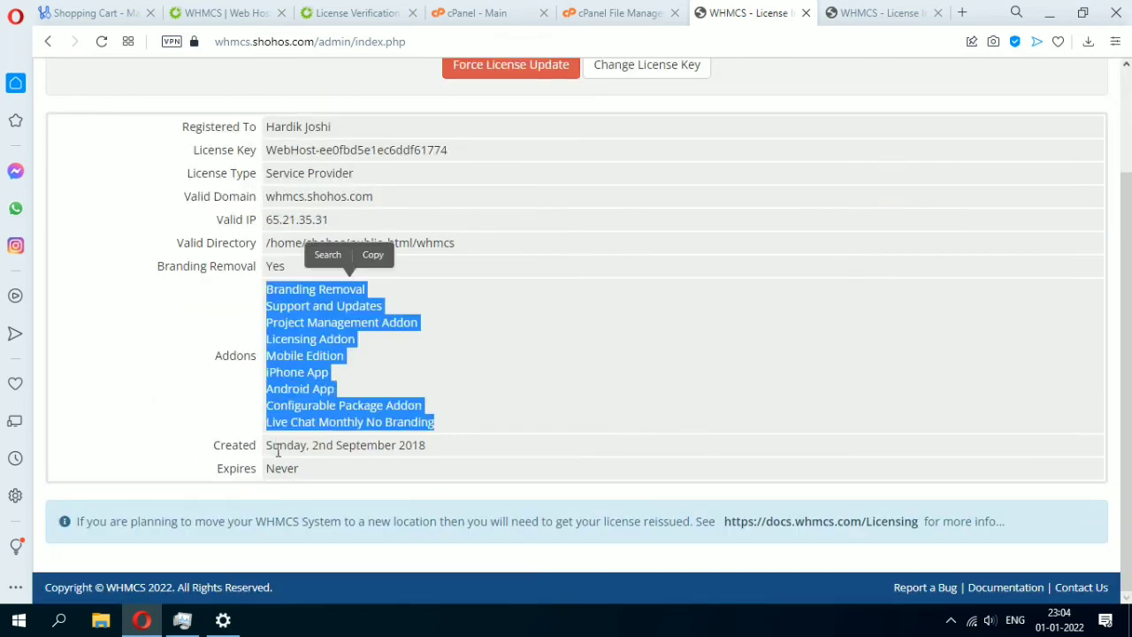
pyautogui.moveTo(273, 445); pyautogui.dragTo(306, 478)
pyautogui.click(435, 453)
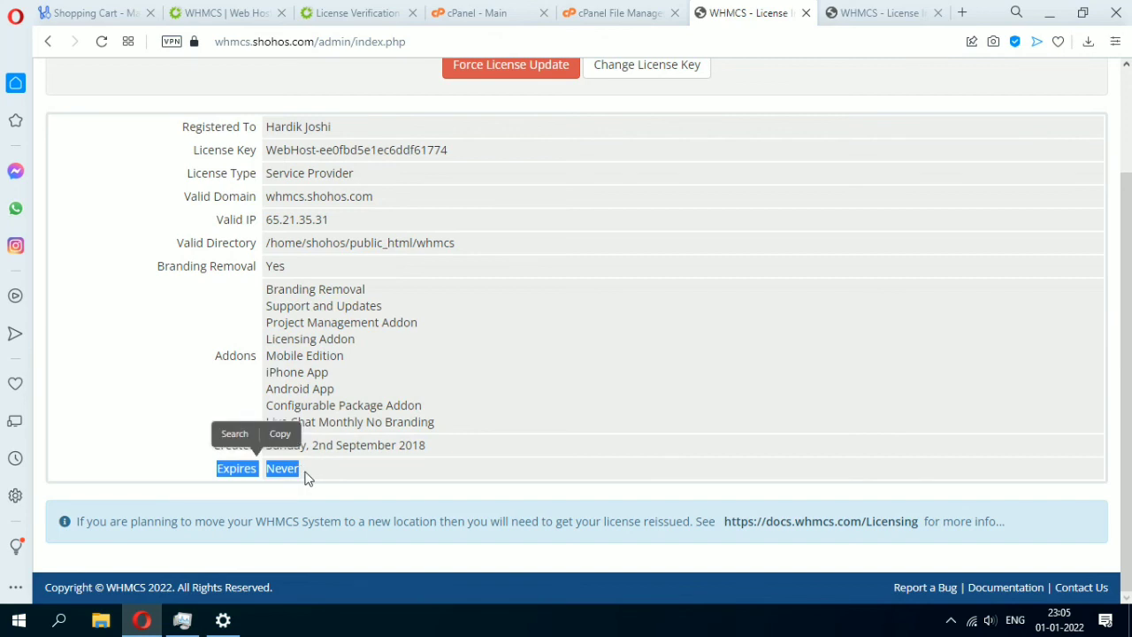
pyautogui.scroll(2, 309, 473)
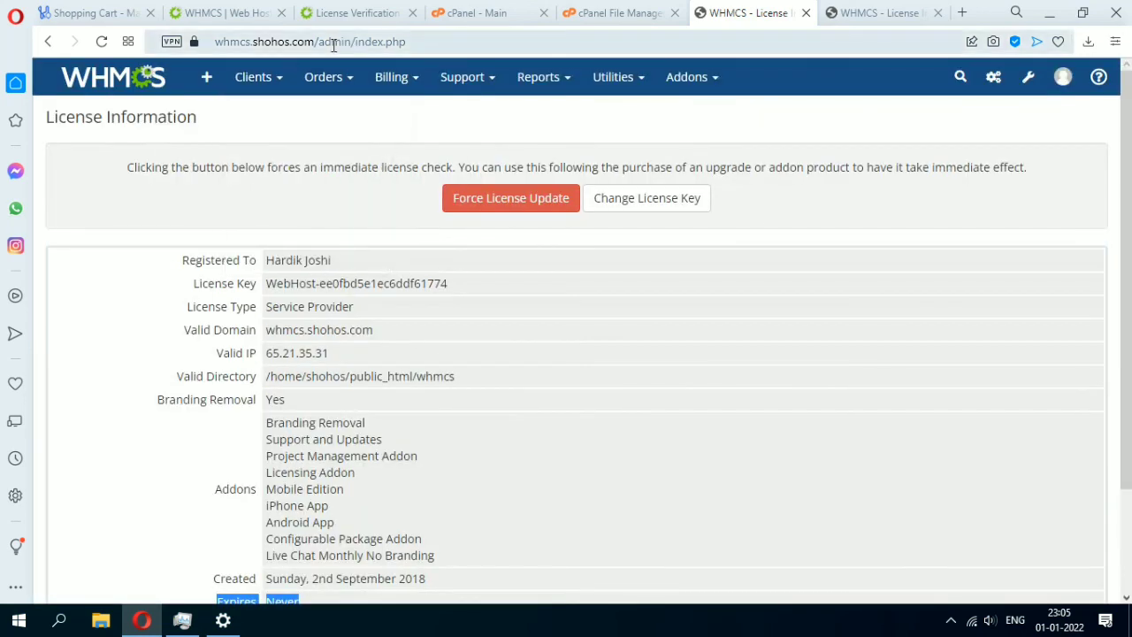
pyautogui.moveTo(314, 42); pyautogui.dragTo(215, 42)
pyautogui.hotkey('ctrl', 'c')
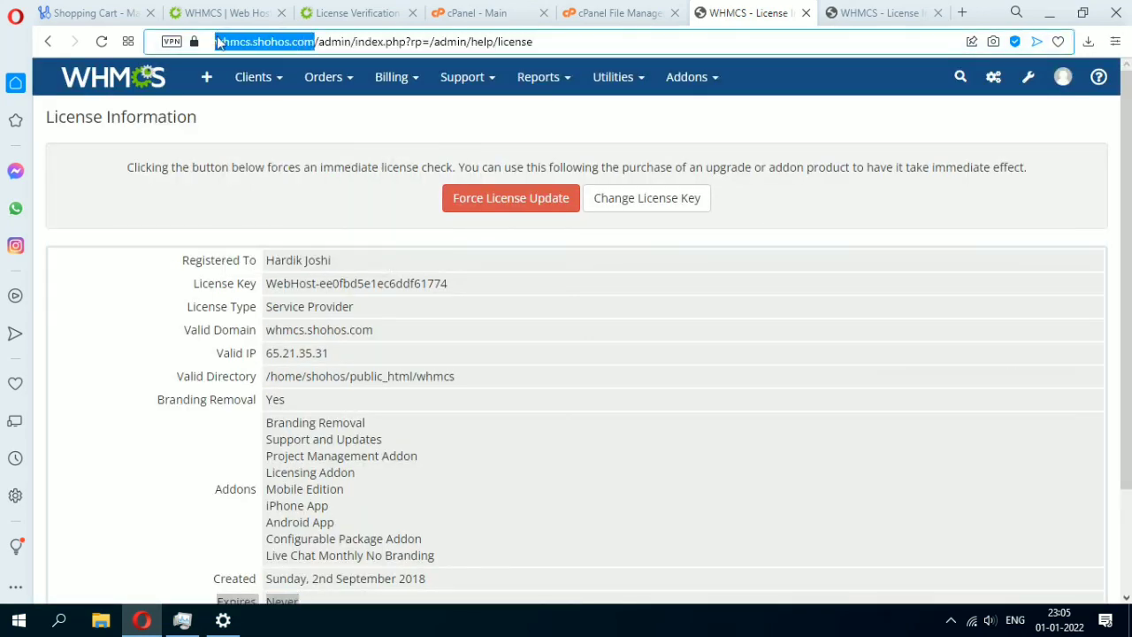
pyautogui.click(358, 10)
# Replace shohost.com with whmcs.shohos.com in the License Verification tool and submit.
pyautogui.moveTo(305, 401); pyautogui.dragTo(127, 438)
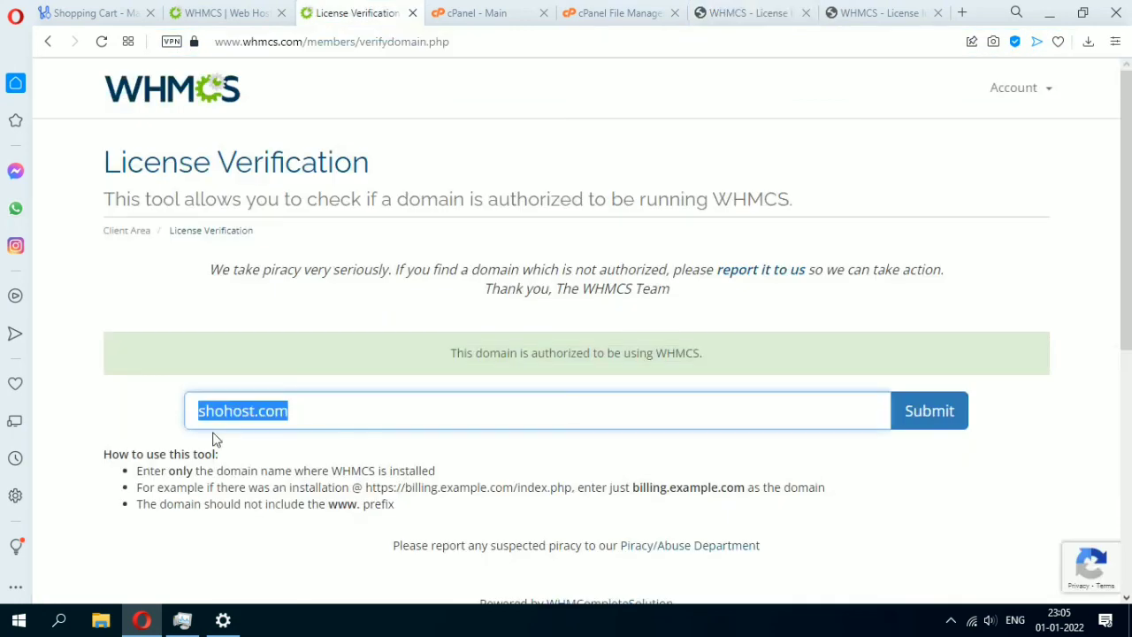
pyautogui.hotkey('ctrl', 'v')
pyautogui.moveTo(251, 411); pyautogui.dragTo(198, 399)
pyautogui.press('BackSpace')
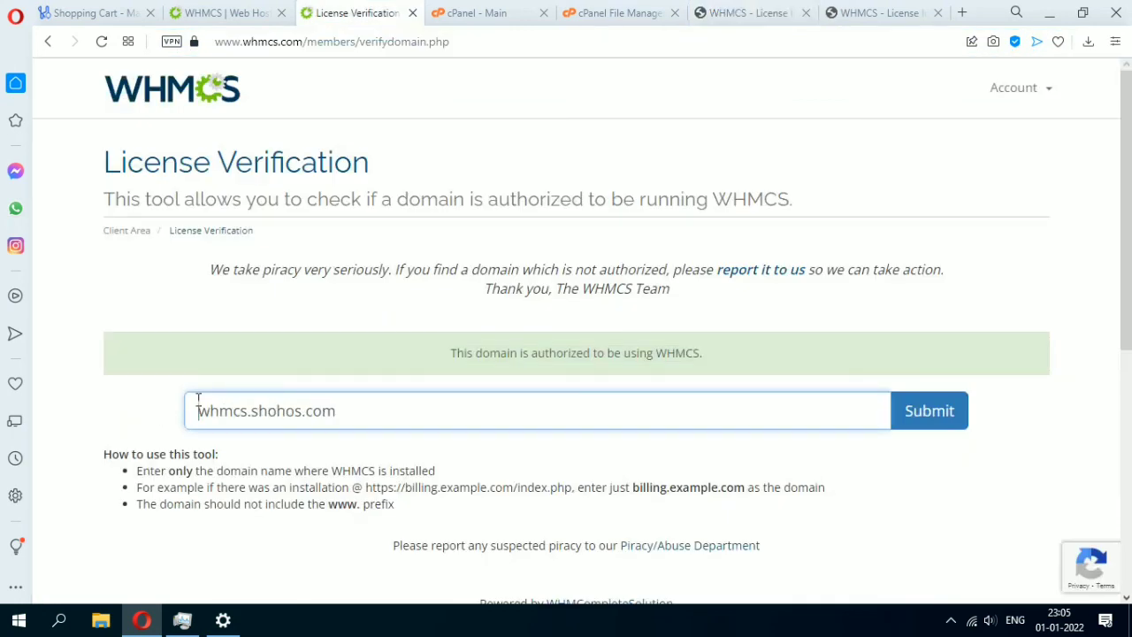
pyautogui.click(949, 431)
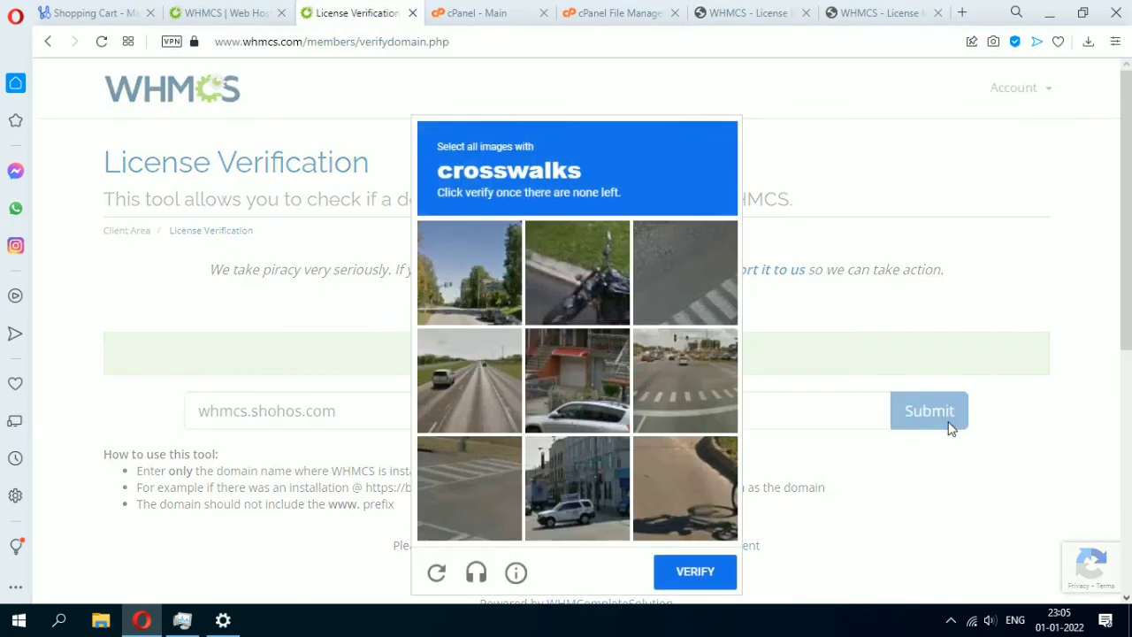
# Solve the crosswalk reCAPTCHA, note the not-authorized result, and move to the shopping cart tab.
pyautogui.scroll(-1, 534, 324)
pyautogui.click(704, 222)
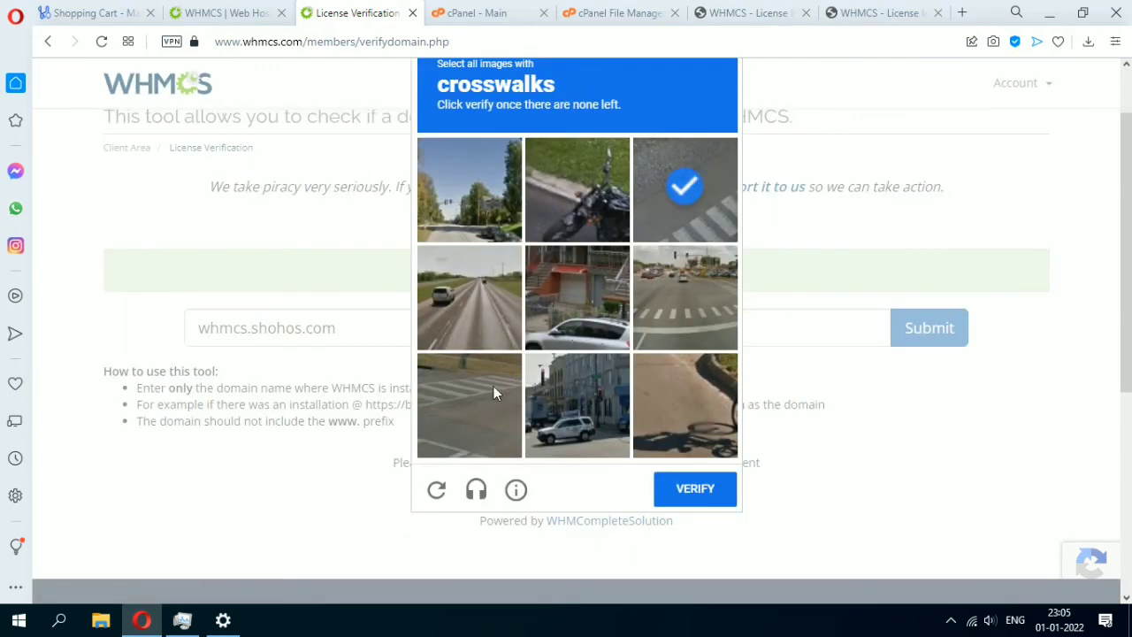
pyautogui.click(493, 387)
pyautogui.click(682, 297)
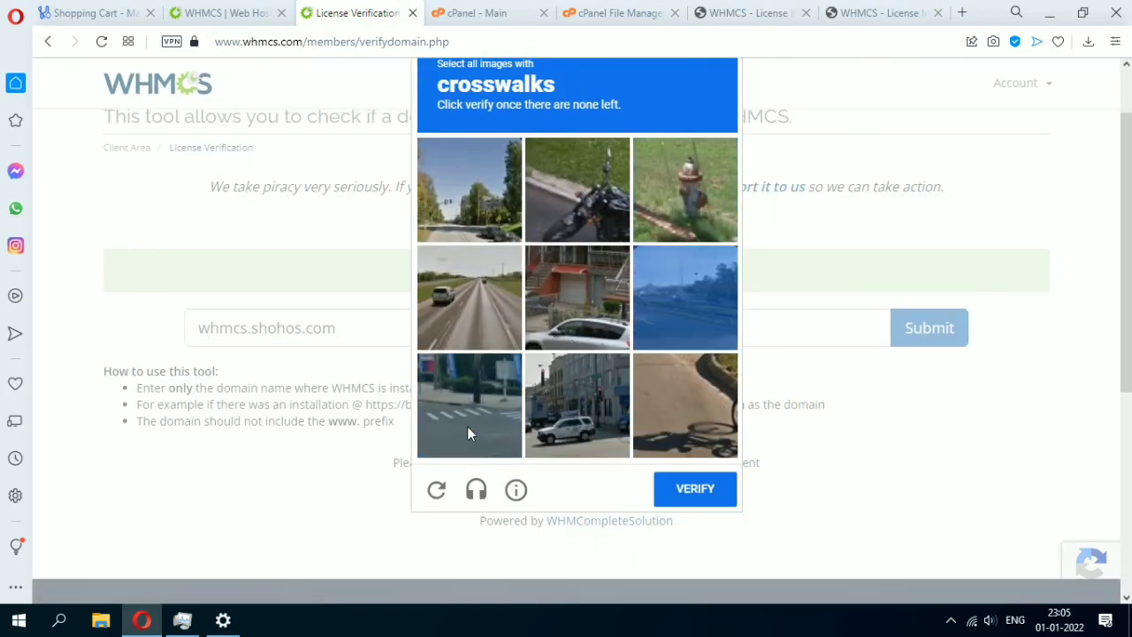
pyautogui.click(467, 426)
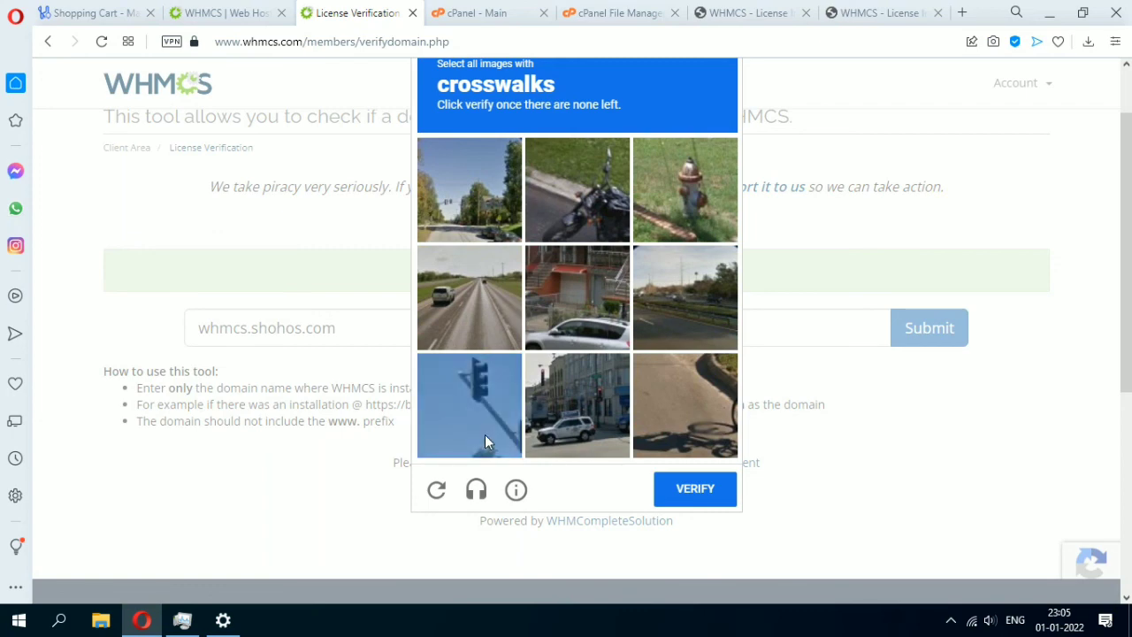
pyautogui.click(703, 488)
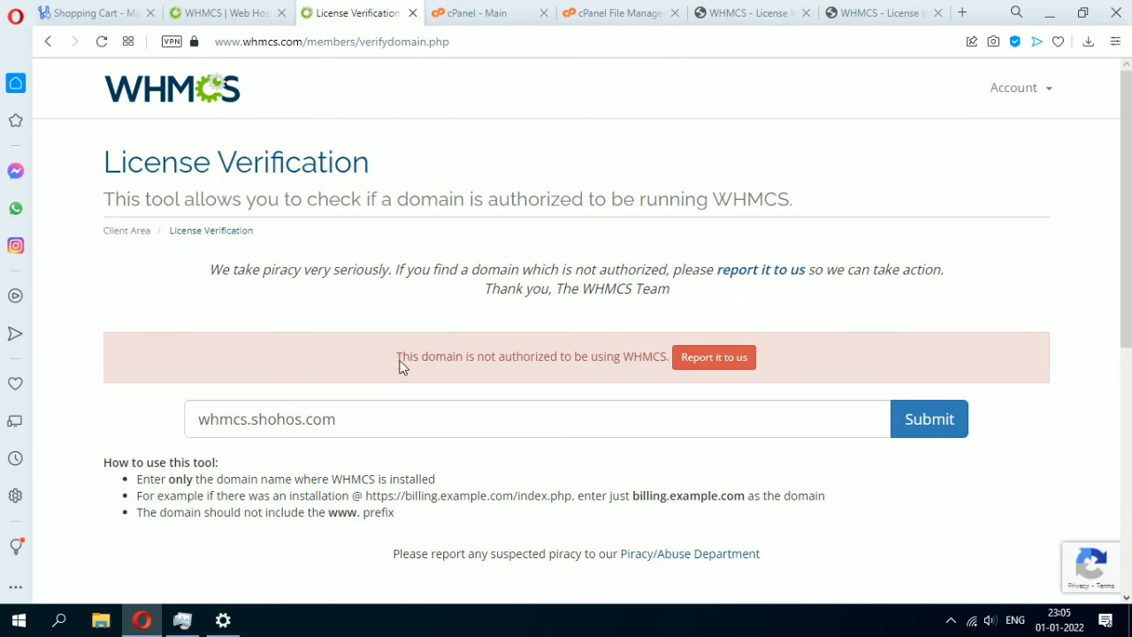
pyautogui.moveTo(397, 358); pyautogui.dragTo(607, 364)
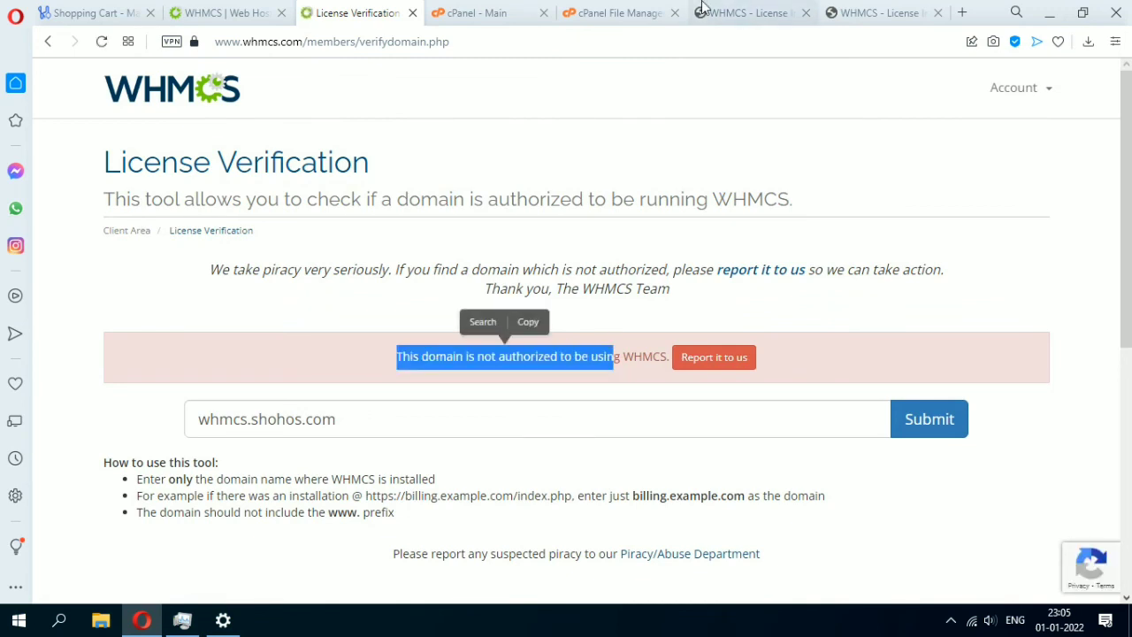
pyautogui.click(703, 8)
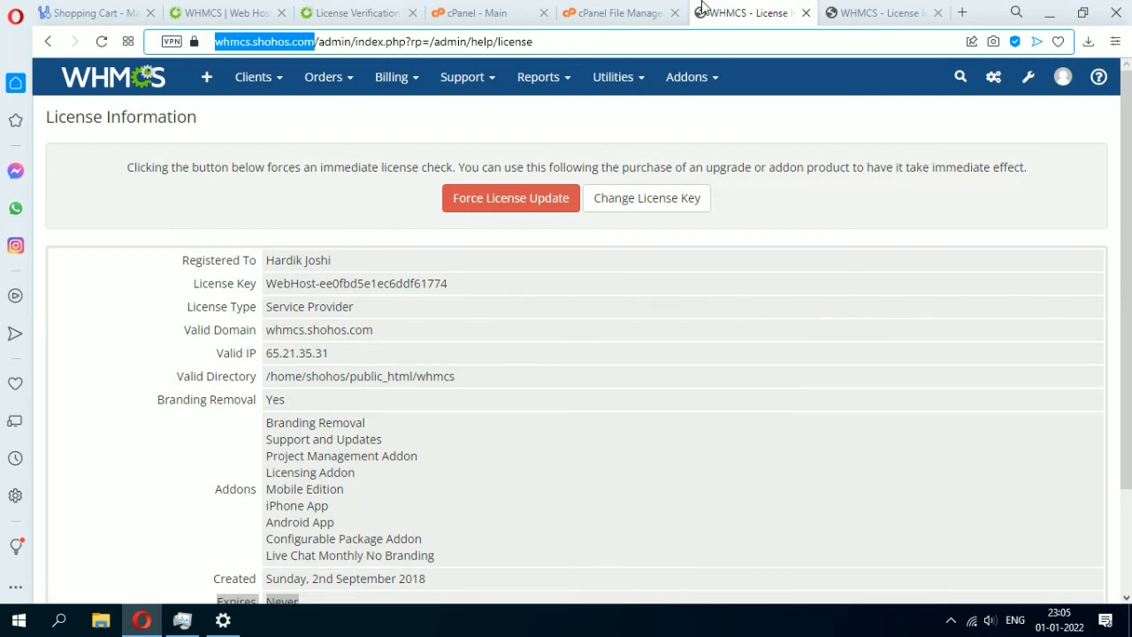
pyautogui.click(95, 13)
pyautogui.moveTo(92, 267)
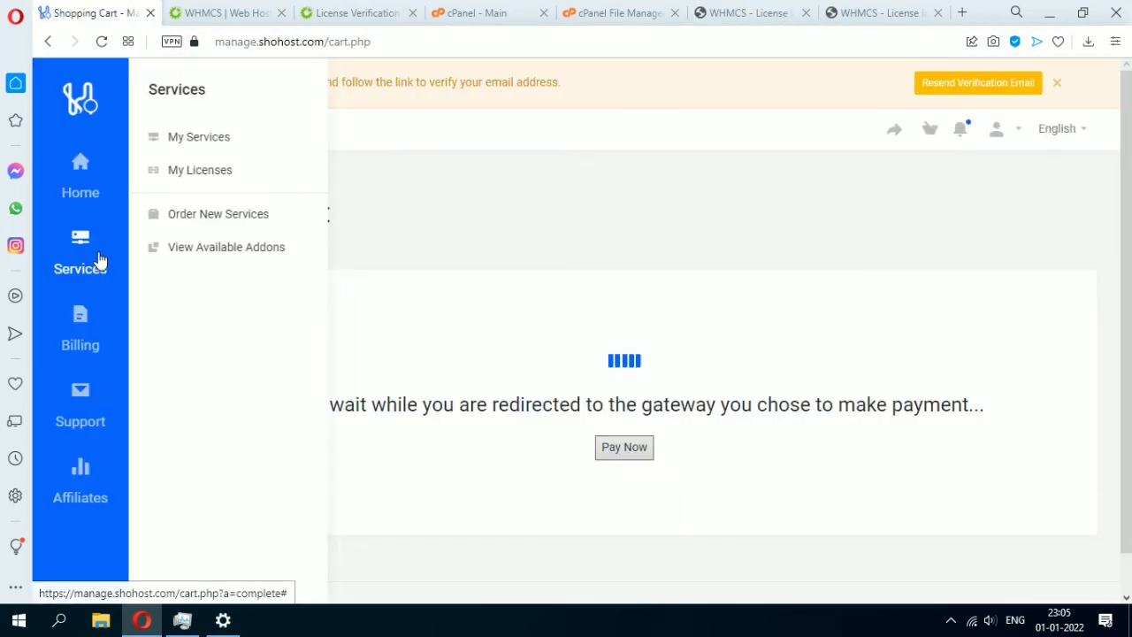